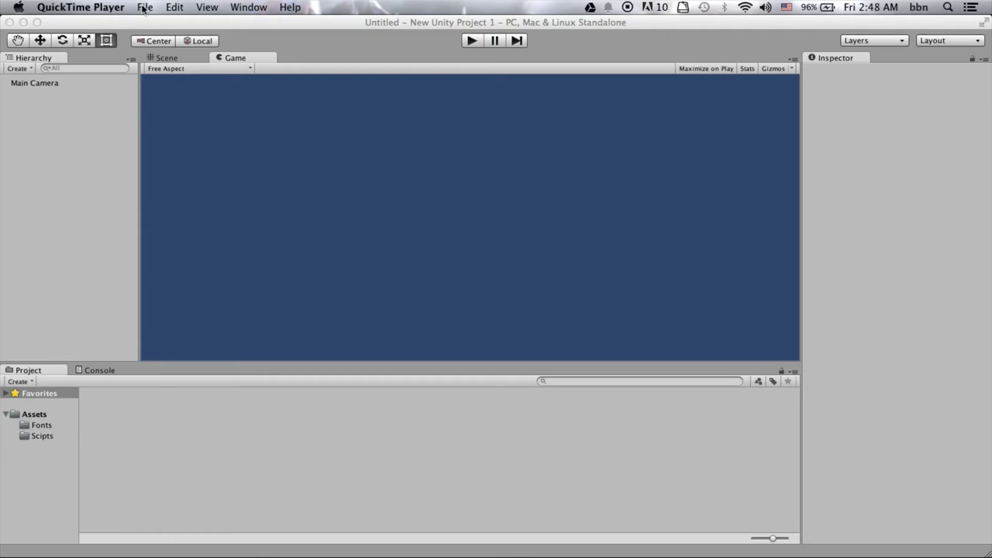
Start a new Unity project, keeping the folder name New Unity Project 2.
click(134, 25)
click(84, 8)
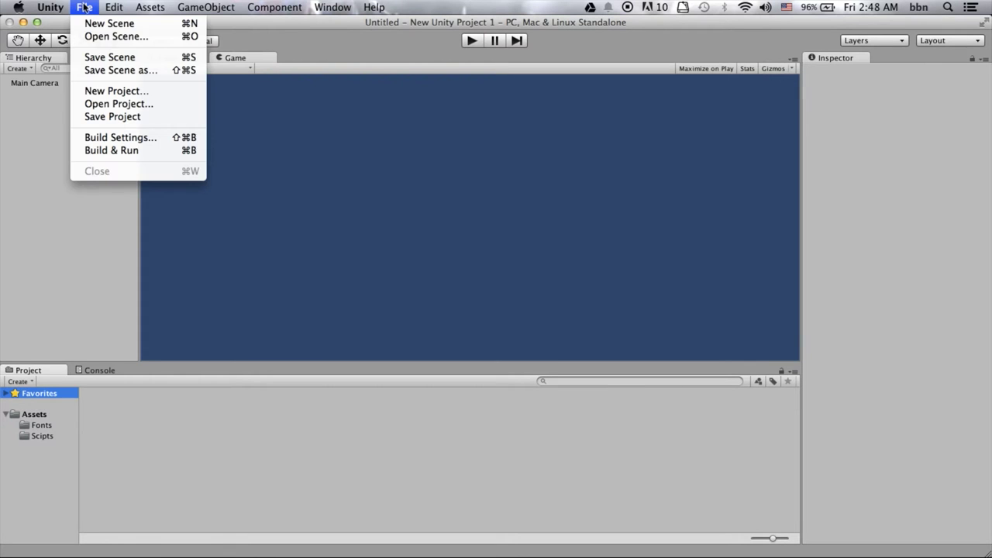
click(149, 96)
click(258, 142)
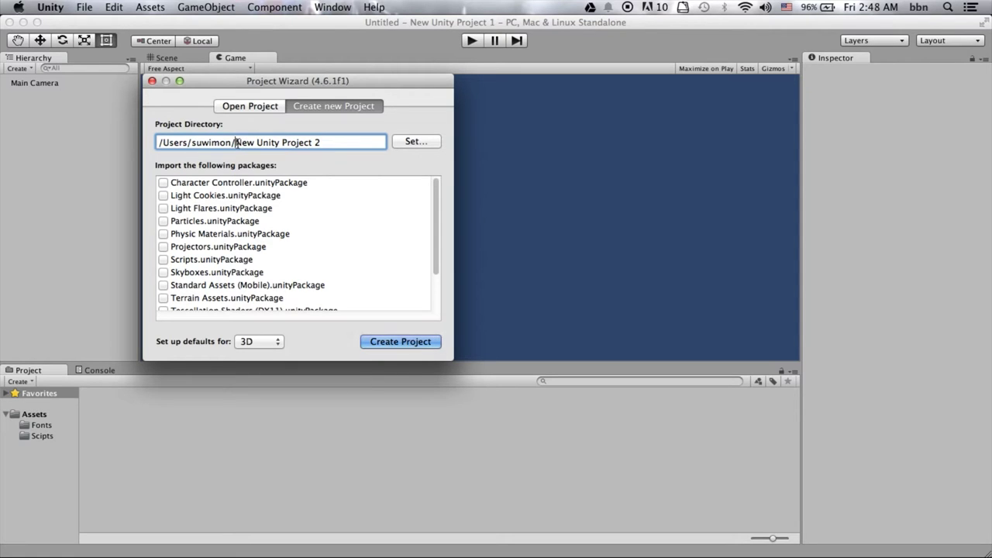
drag(257, 143, 321, 143)
click(336, 143)
Set the project defaults to 2D, create it, and close the Welcome window.
click(277, 343)
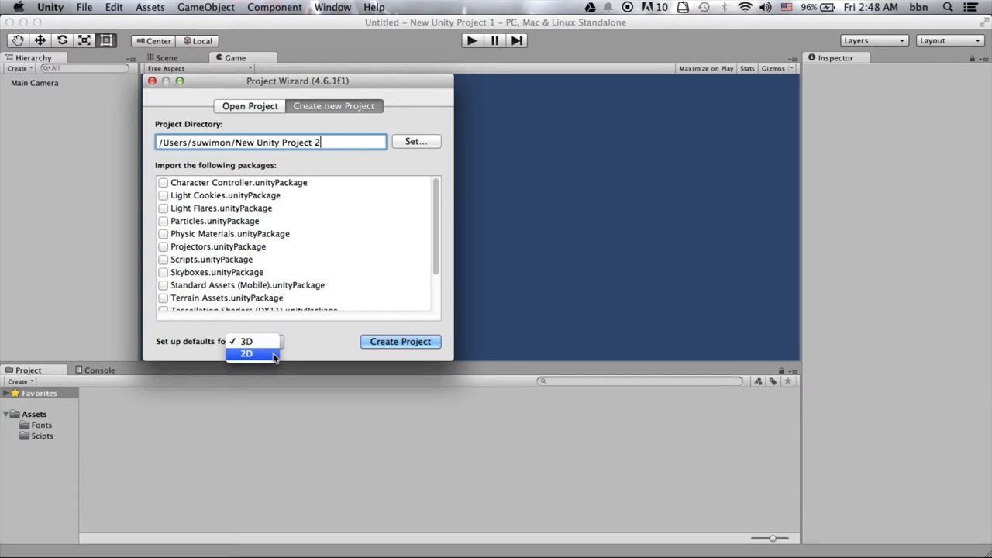
click(247, 354)
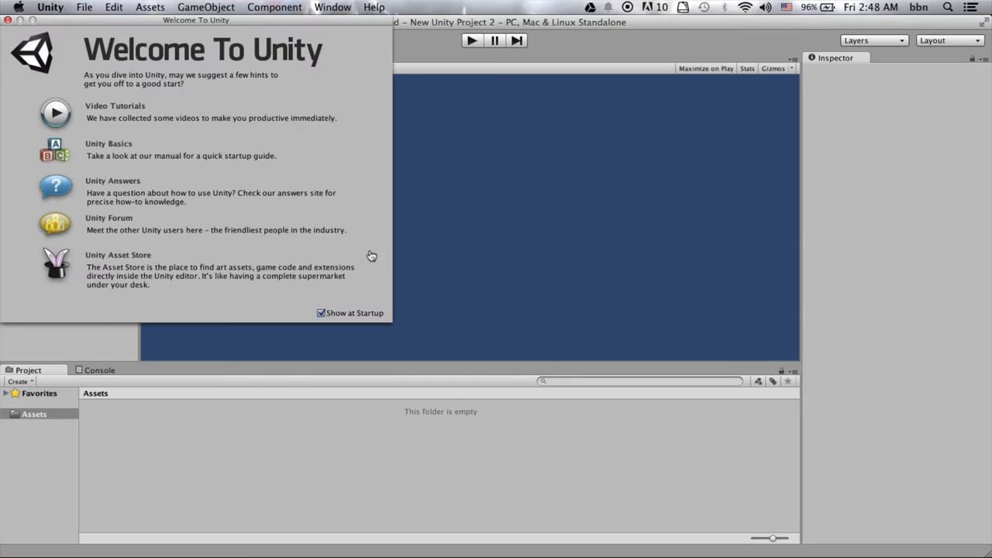
click(7, 21)
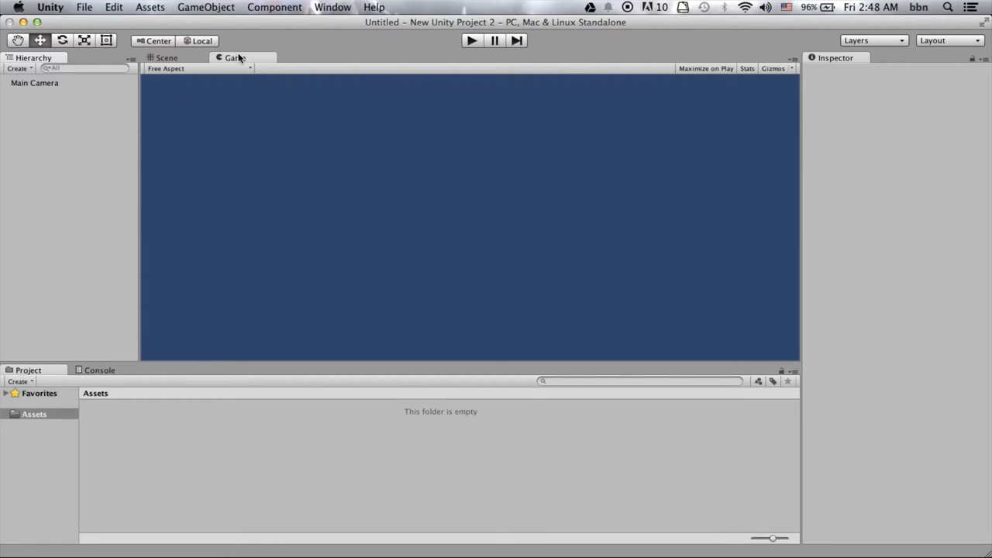
Add a UI Image with its Canvas and EventSystem, and frame it in the Scene view.
click(223, 9)
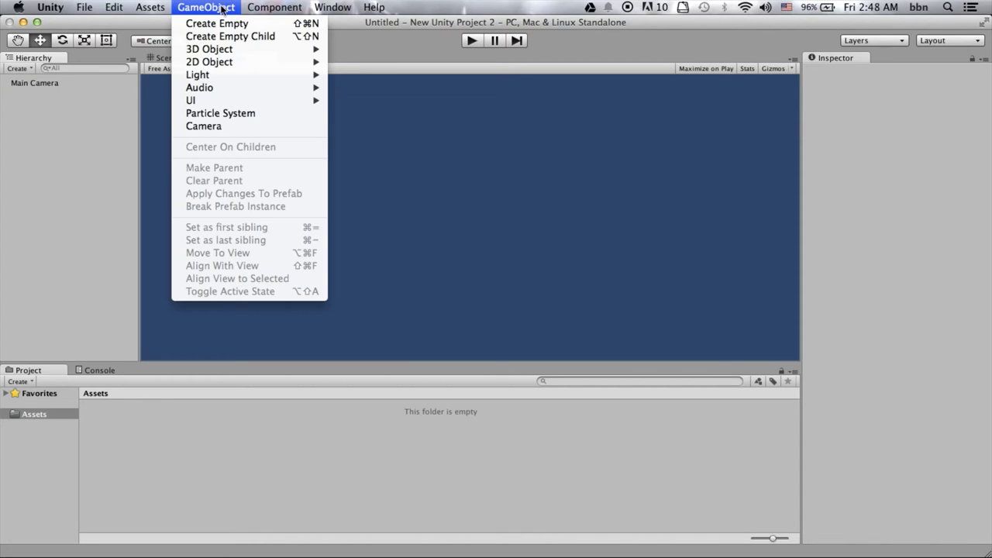
mouse_move(262, 102)
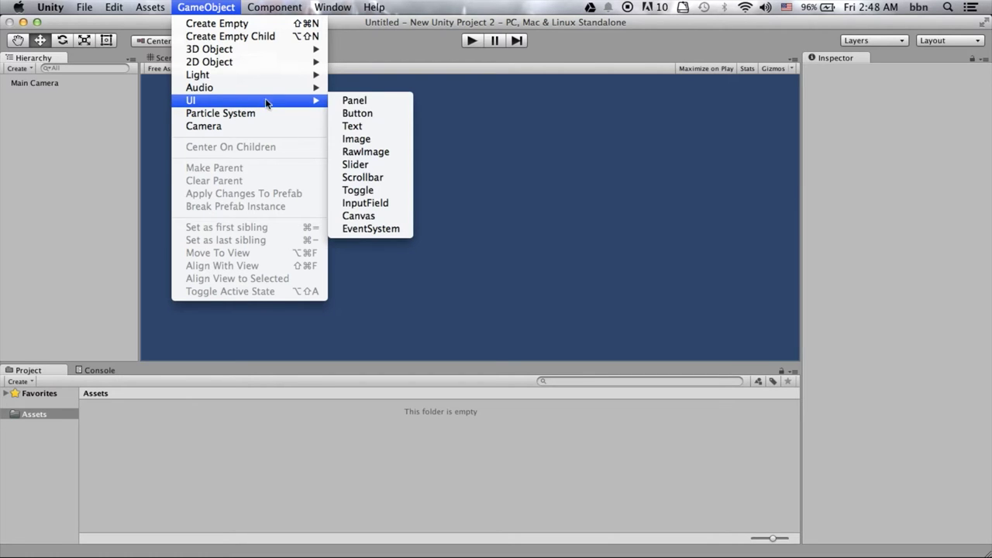
click(386, 140)
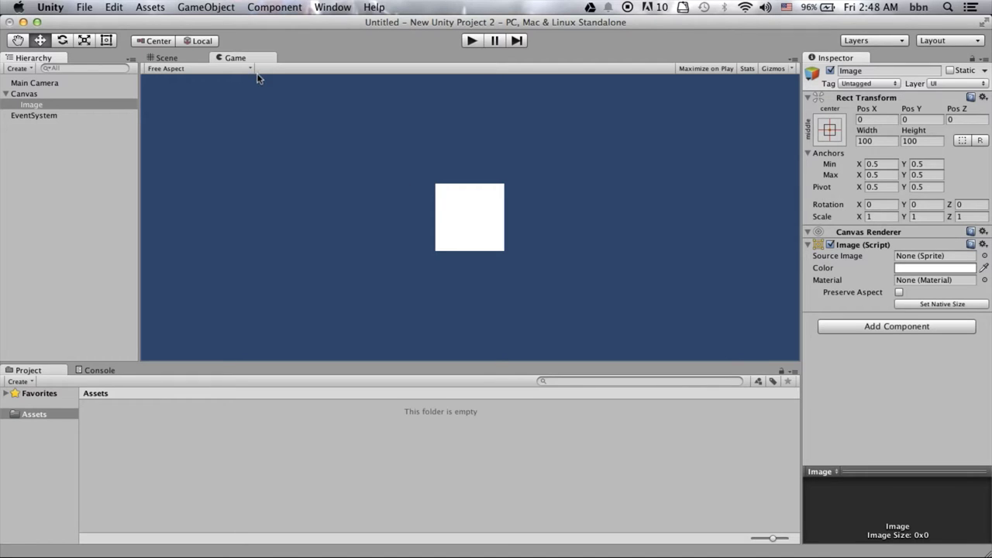
click(470, 219)
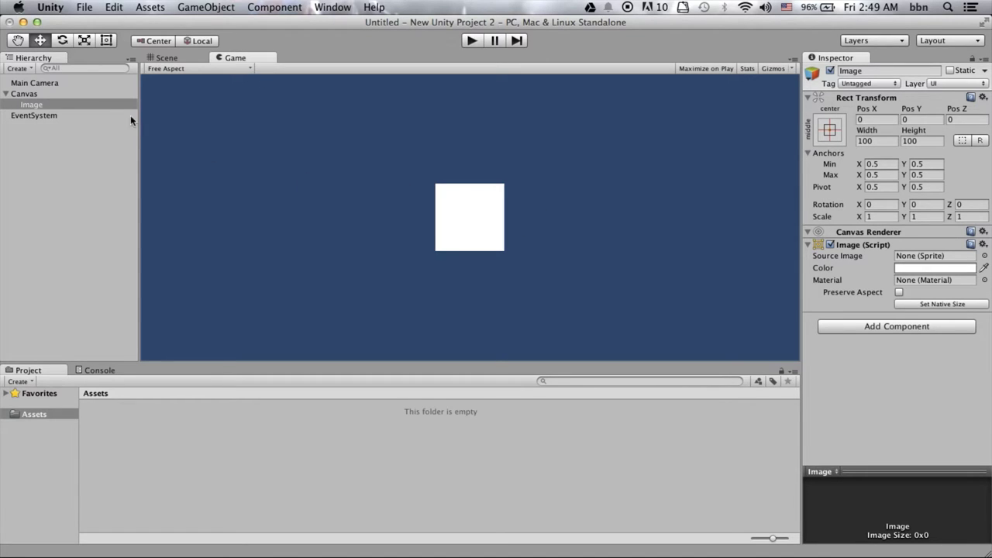
click(173, 59)
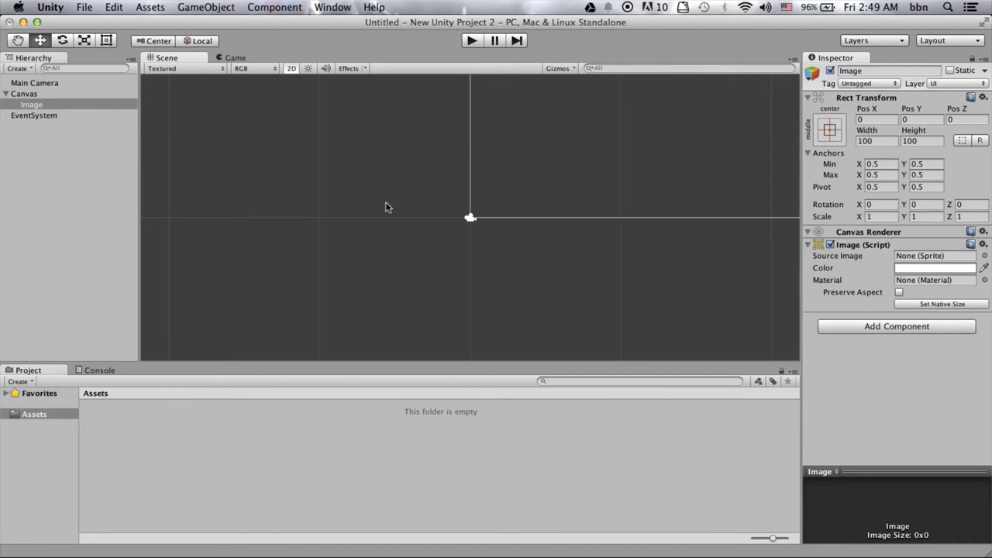
key(f)
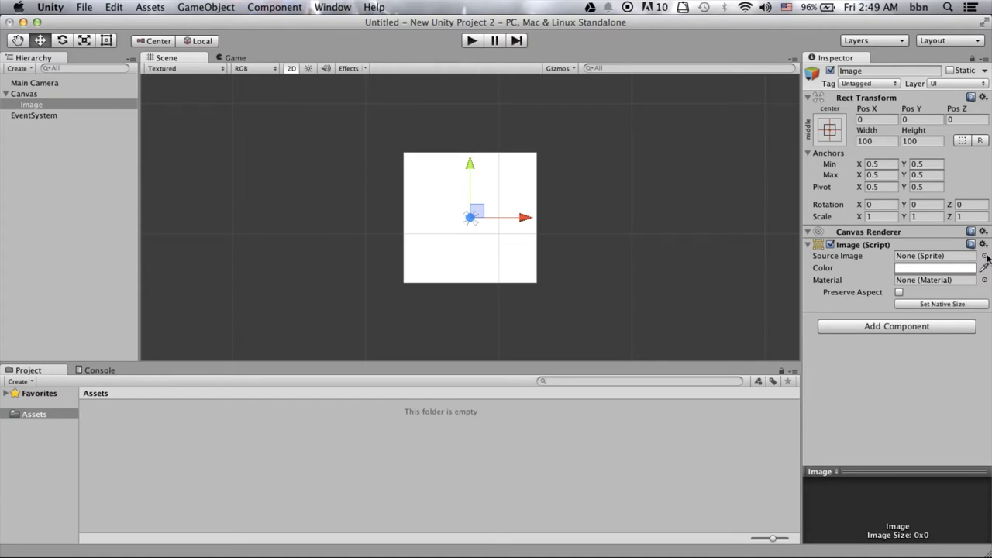
Check the Image's Source Image picker, then narrow Unity to reveal the Finder folder.
click(985, 255)
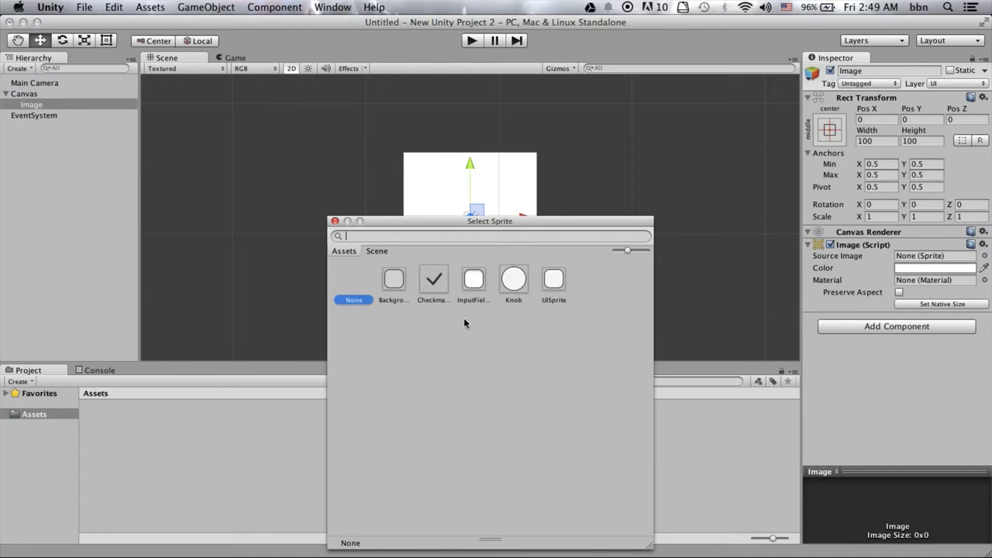
click(335, 221)
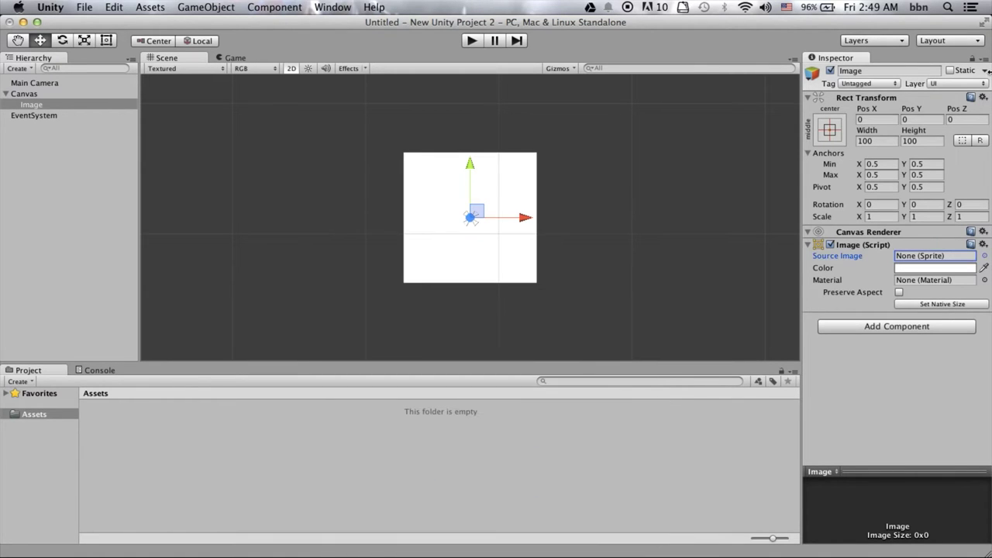
mouse_move(986, 70)
mouse_down()
mouse_move(746, 68)
mouse_move(773, 68)
mouse_up()
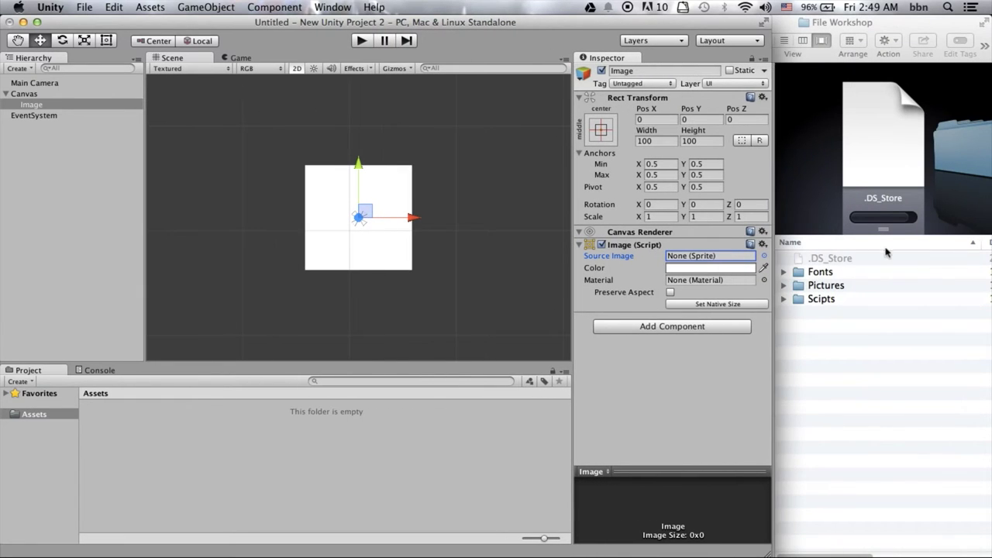
Drag the Fonts, Pictures and Scipts folders from Finder into Assets, then widen Unity again.
click(853, 329)
mouse_move(856, 331)
mouse_down()
mouse_move(808, 276)
mouse_move(42, 417)
mouse_up()
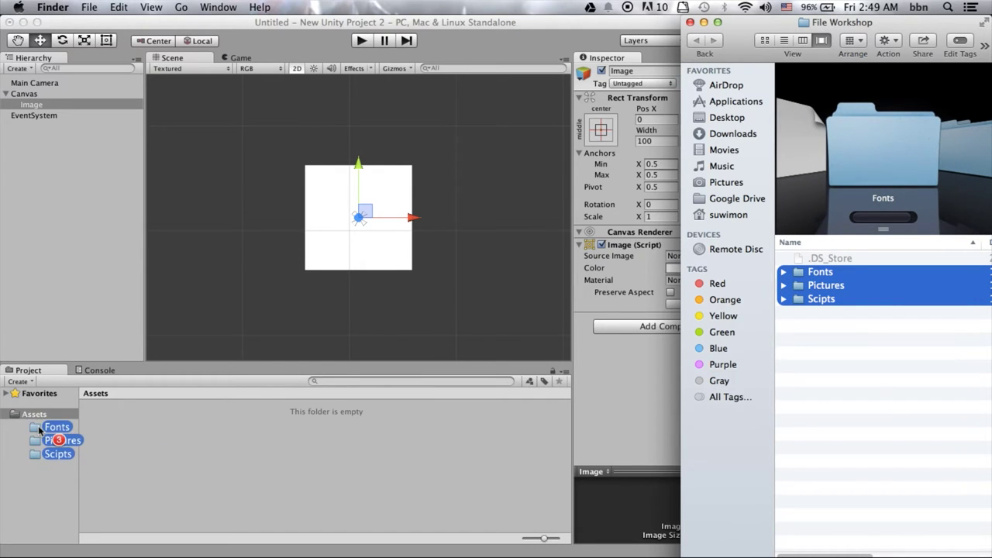
mouse_move(42, 417)
mouse_down()
mouse_move(74, 443)
mouse_move(133, 432)
mouse_up()
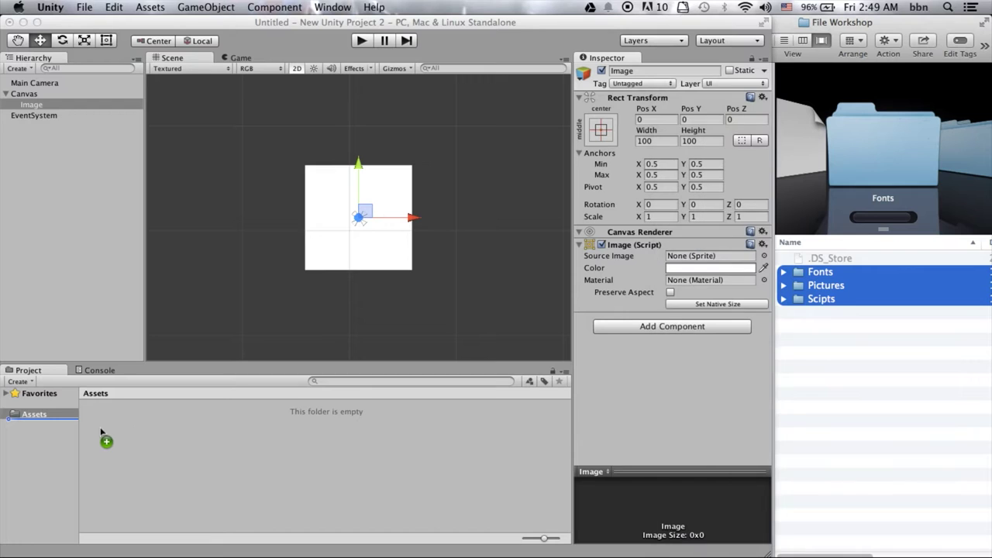
drag(133, 432, 55, 432)
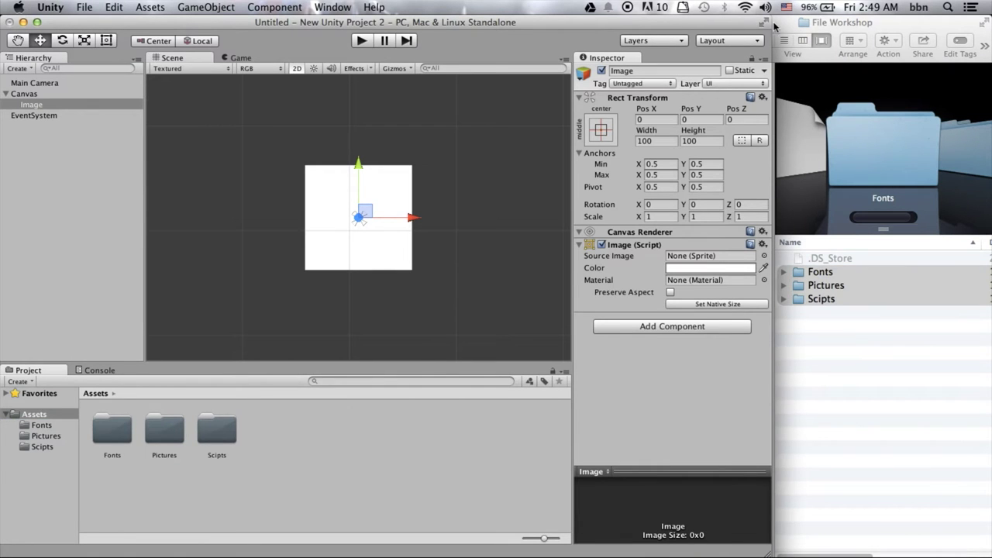
drag(769, 27, 991, 28)
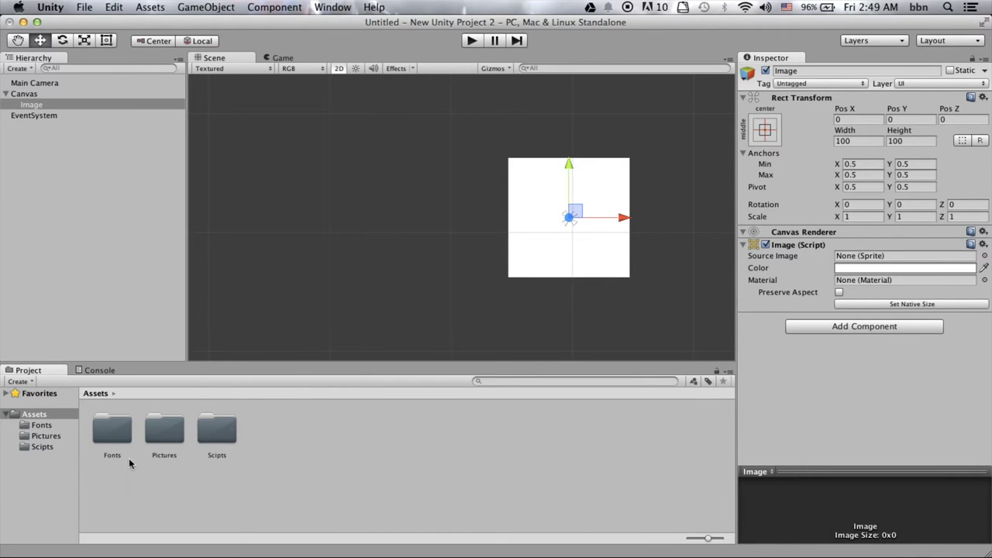
Set the Image's source sprite to the Sword-Art-Online-Kirito-Background picture.
click(985, 257)
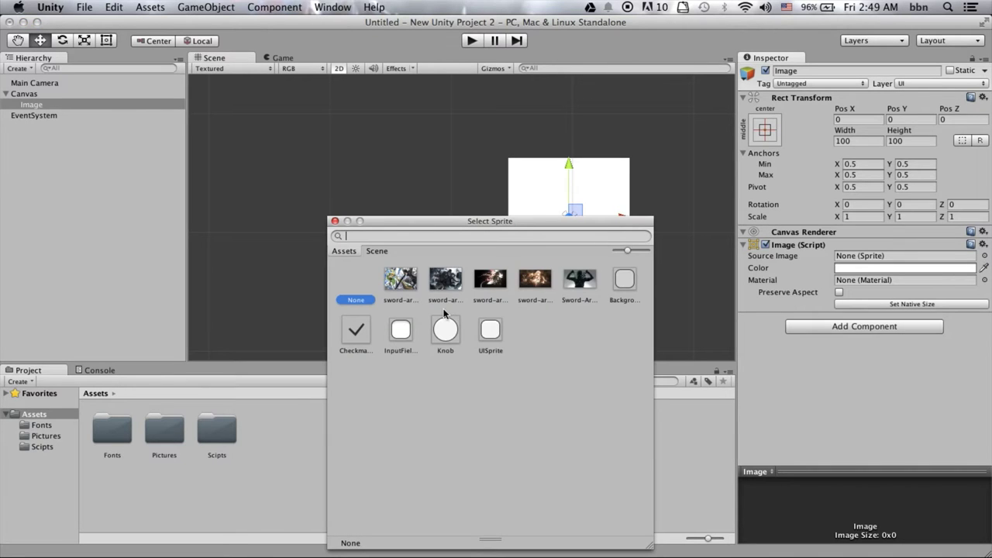
click(591, 283)
click(336, 222)
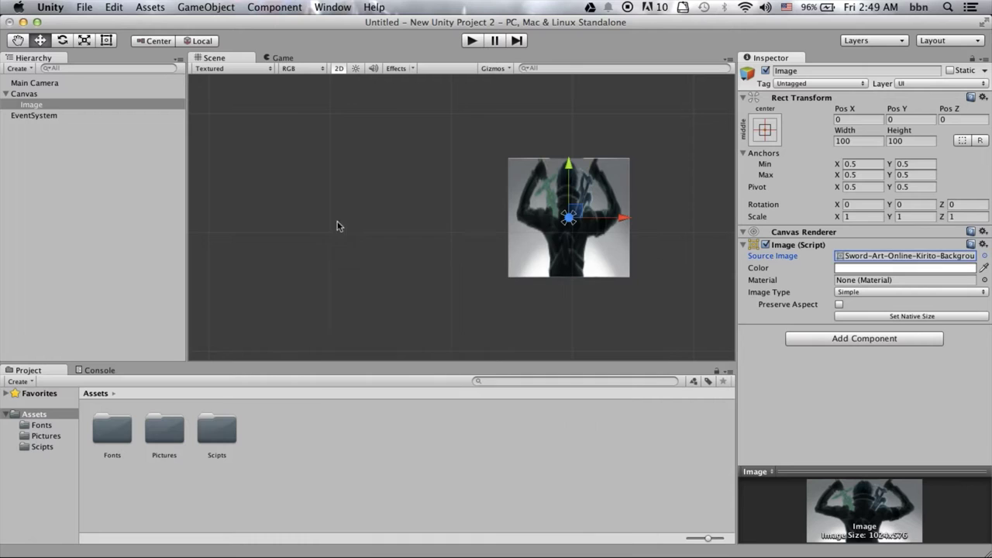
click(591, 264)
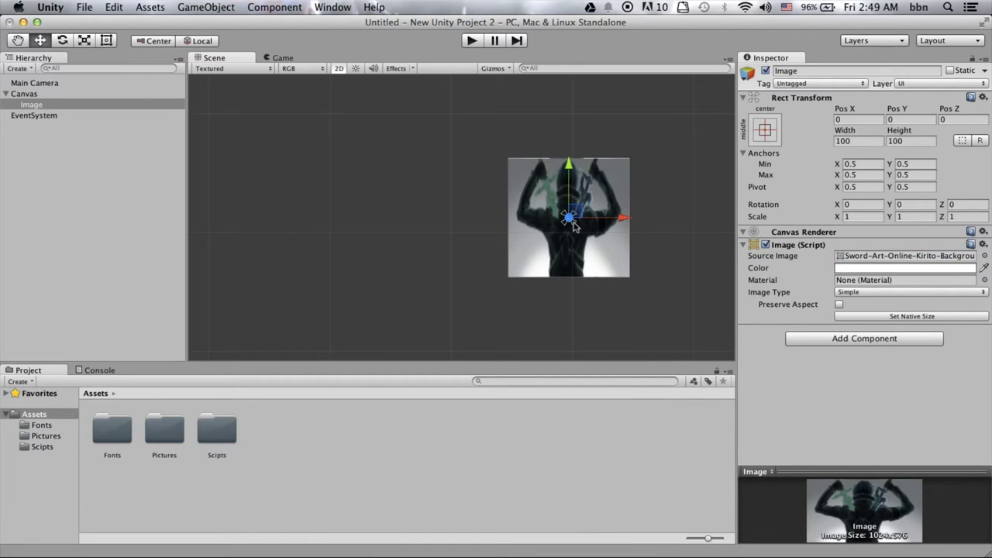
Anchor the Image to stretch-stretch and drag its corners out to fill the canvas.
click(770, 134)
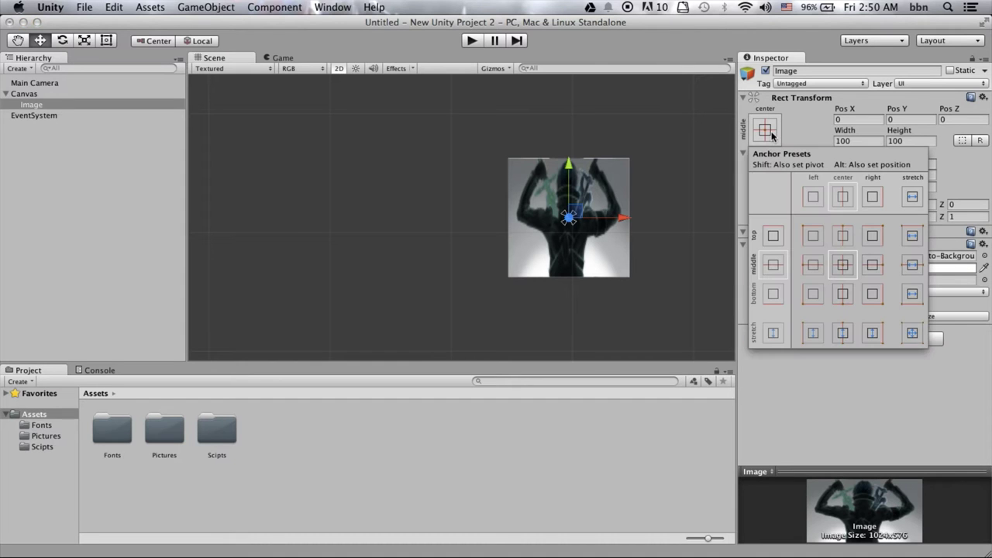
click(913, 333)
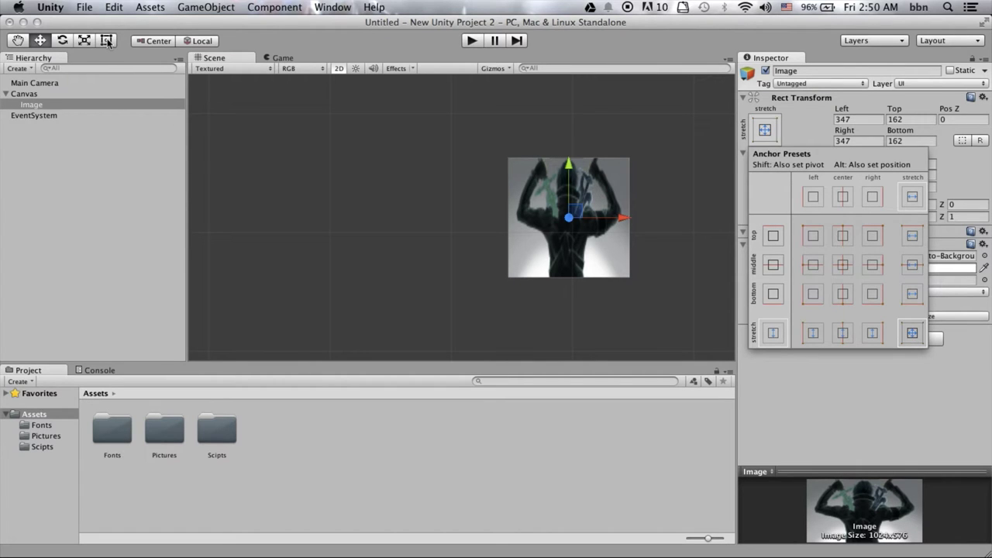
click(298, 182)
scroll(298, 183, down, 3)
scroll(302, 194, down, 3)
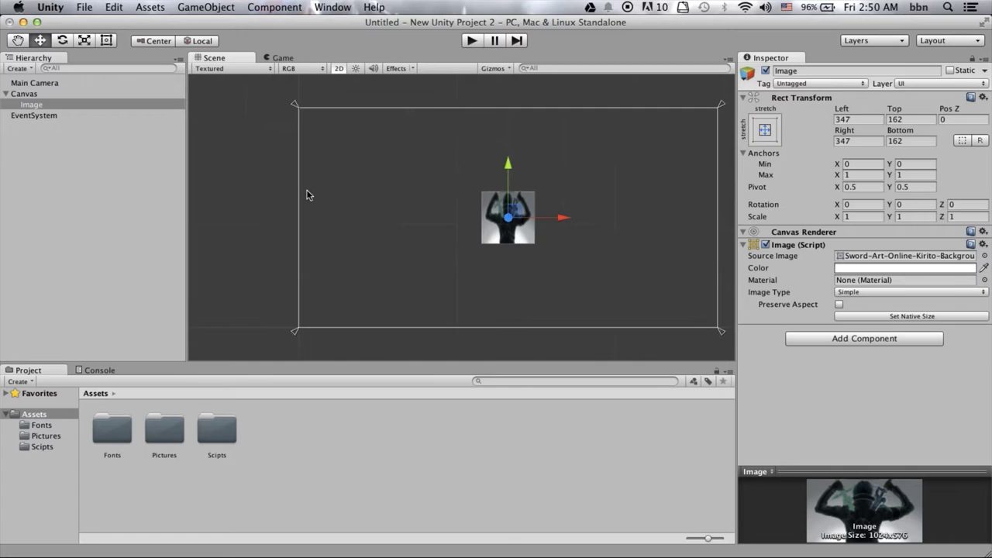
click(109, 44)
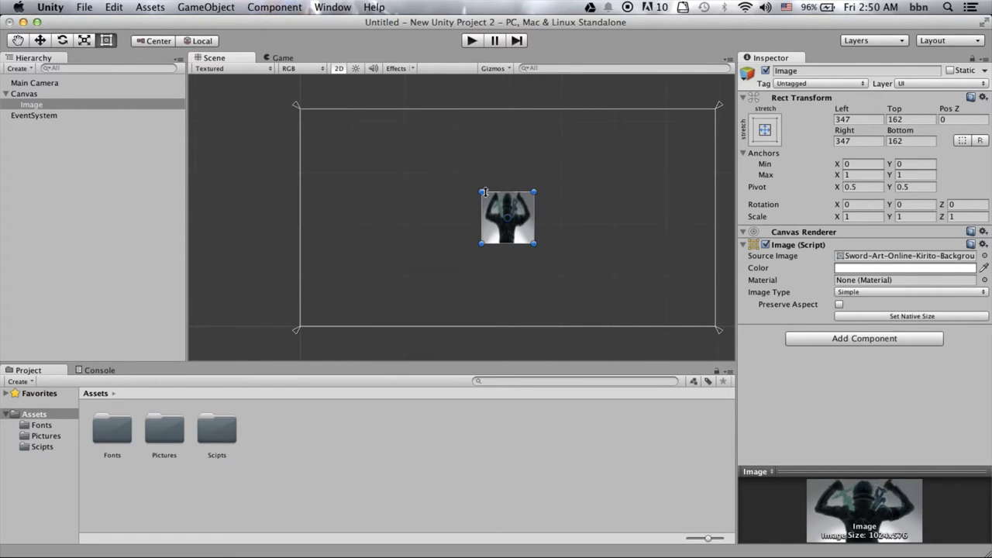
drag(483, 192, 299, 108)
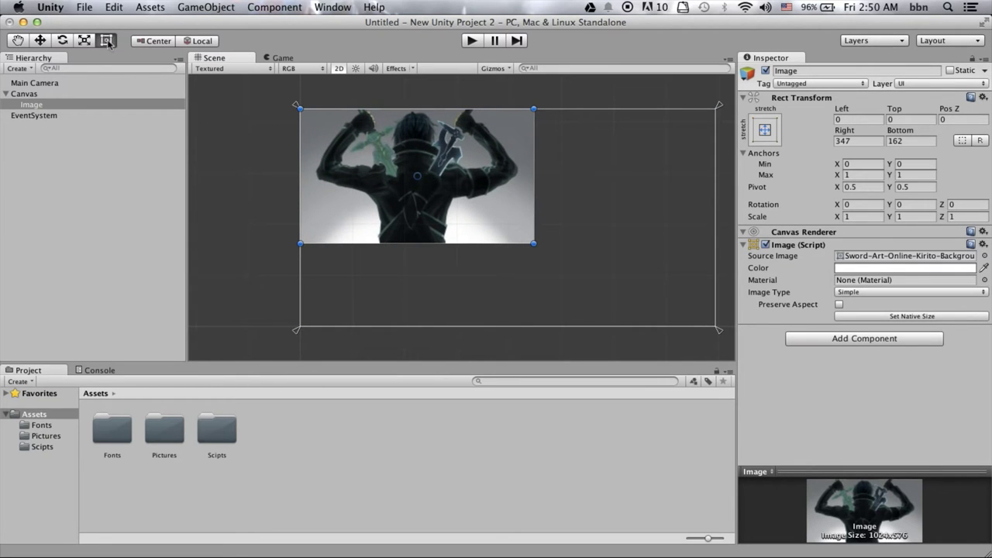
mouse_move(533, 243)
mouse_down()
mouse_move(693, 327)
mouse_move(720, 328)
mouse_up()
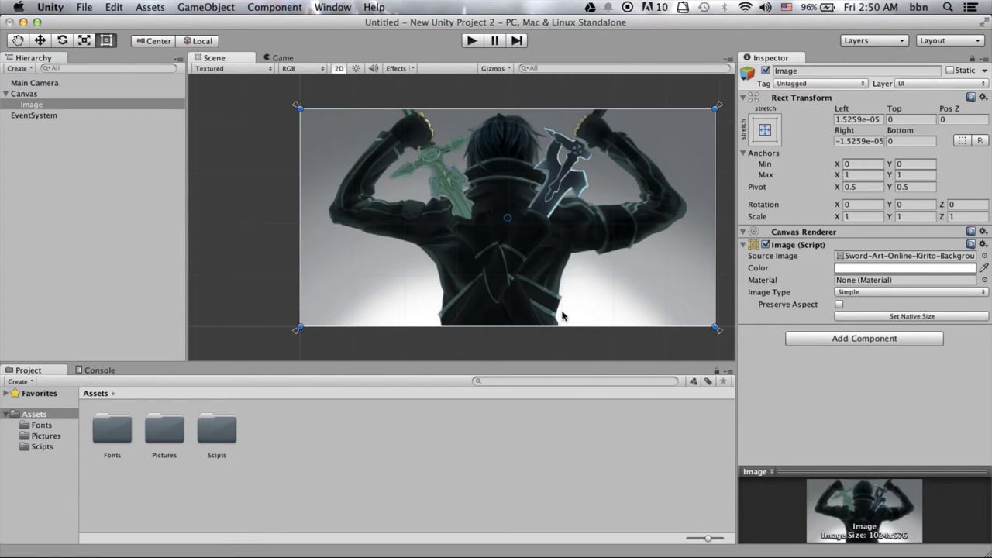
click(577, 351)
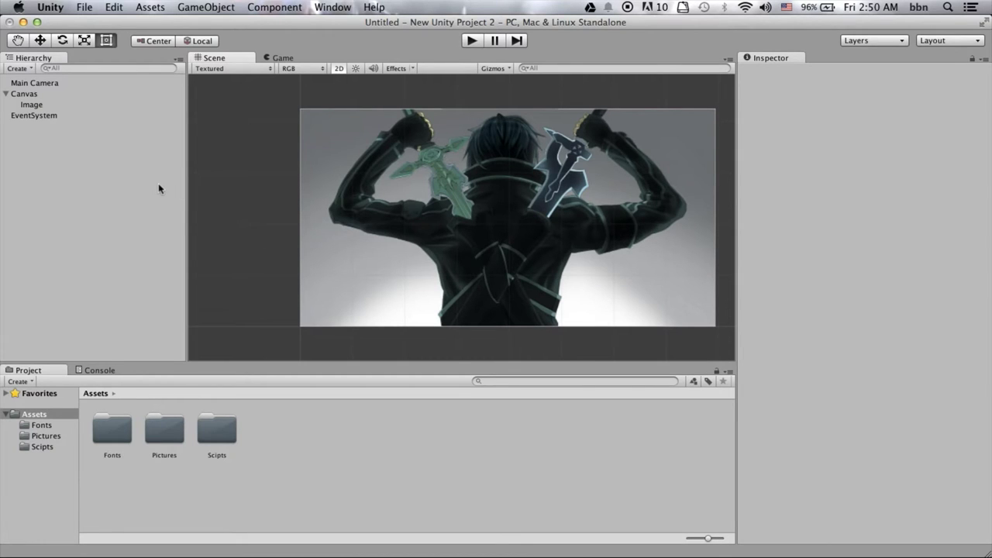
Add a 160×30 UI Button and move it just below centre, at position -7, -27.
click(220, 7)
mouse_move(242, 101)
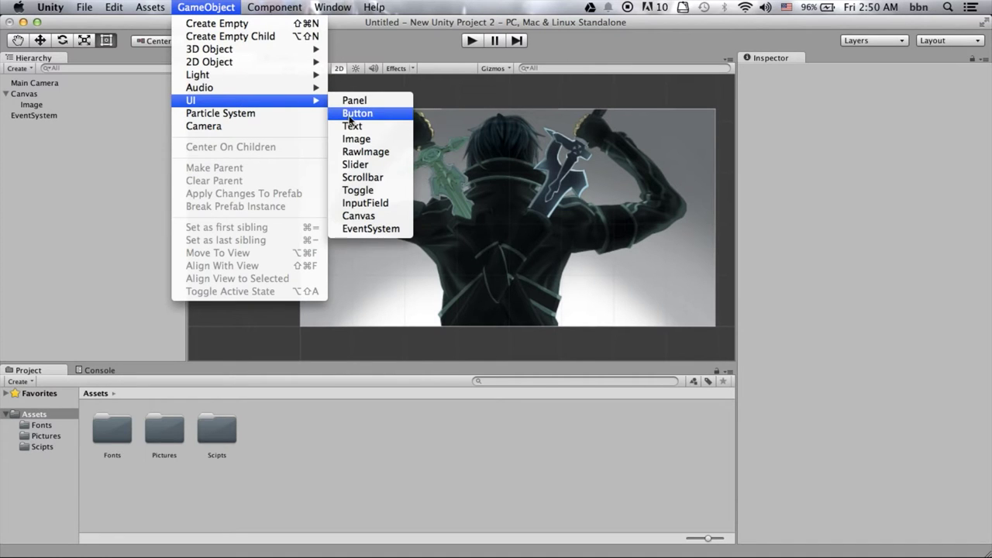
click(380, 116)
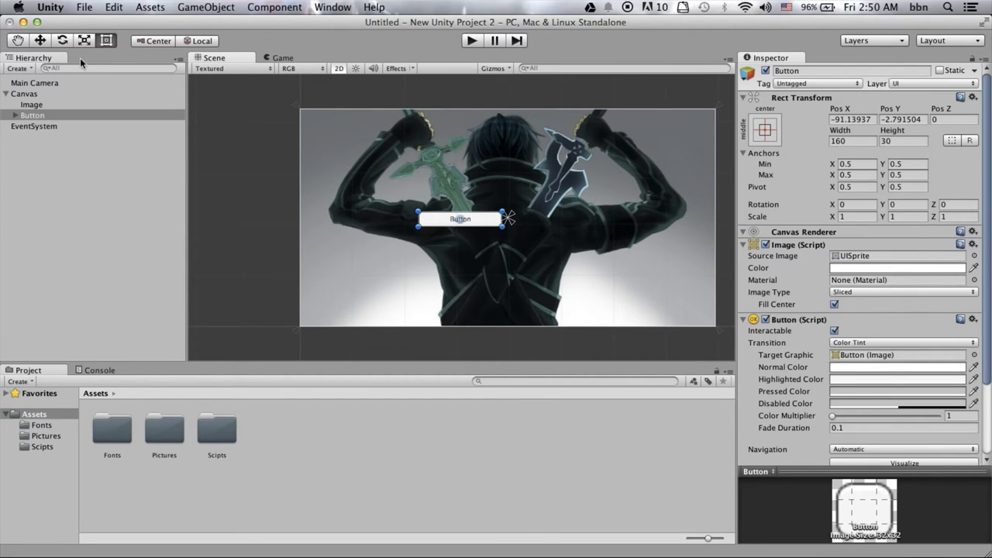
click(40, 41)
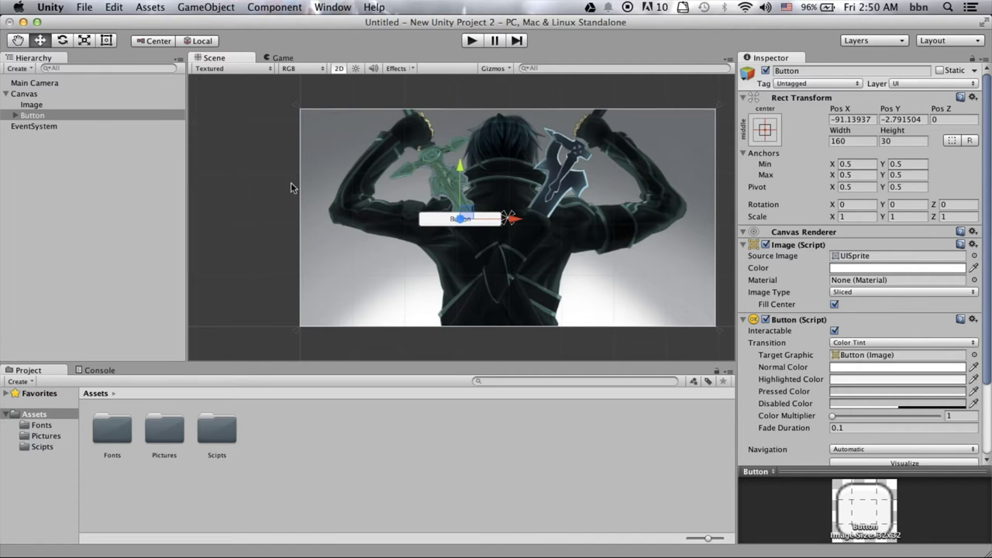
mouse_move(463, 171)
mouse_down()
mouse_move(473, 135)
mouse_move(500, 183)
mouse_up()
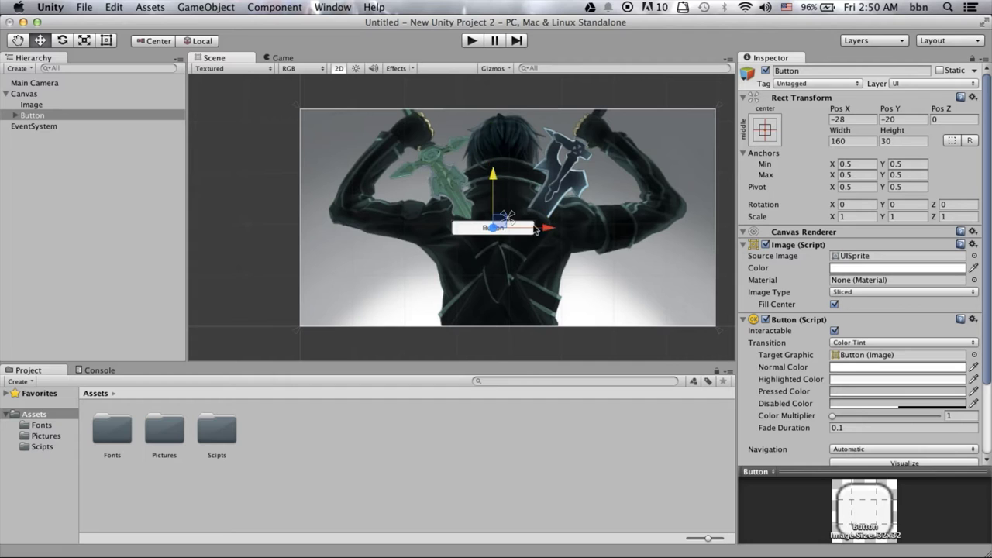
drag(548, 230, 562, 232)
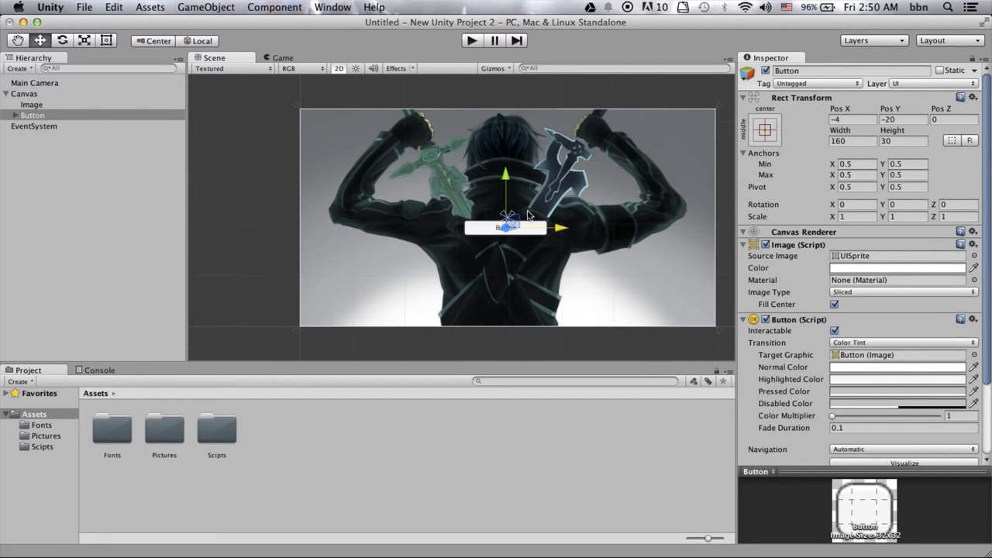
drag(505, 178, 505, 182)
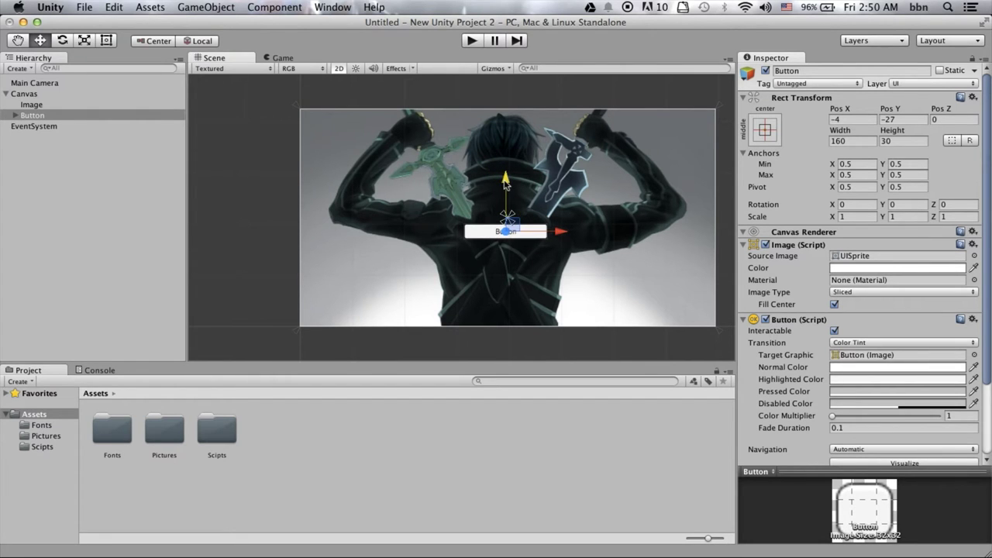
drag(565, 234, 563, 236)
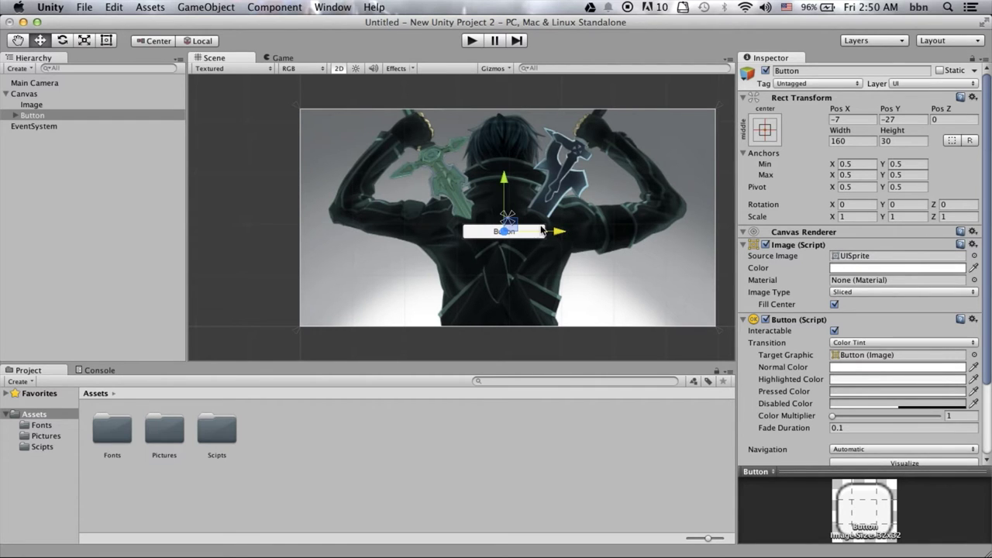
click(608, 194)
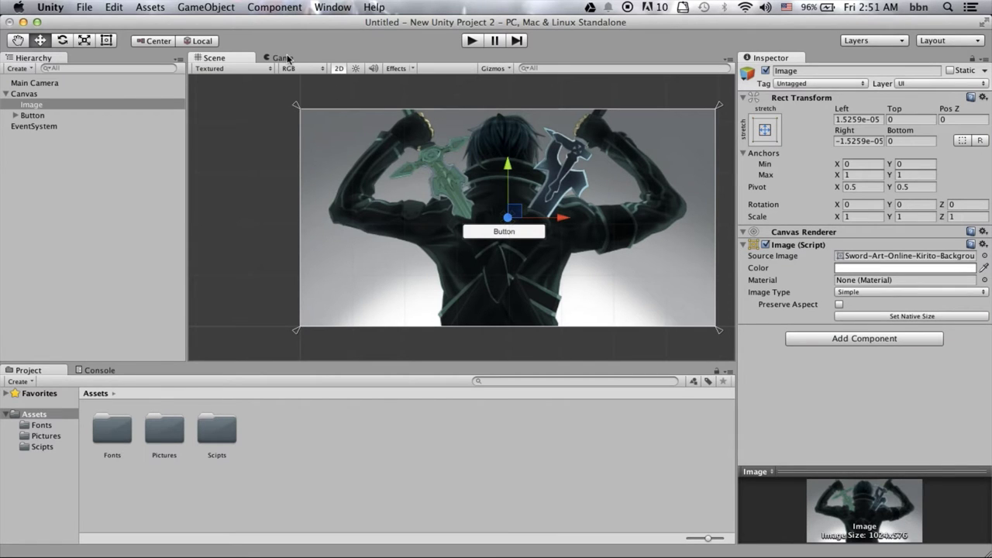
Preview the Kirito background with the button in the Game view, then select Button.
click(285, 59)
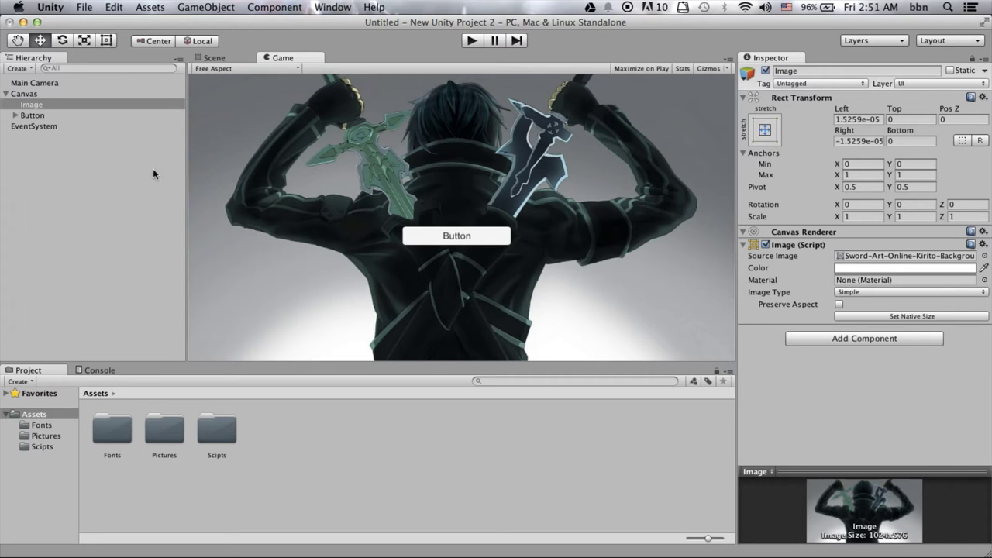
click(33, 116)
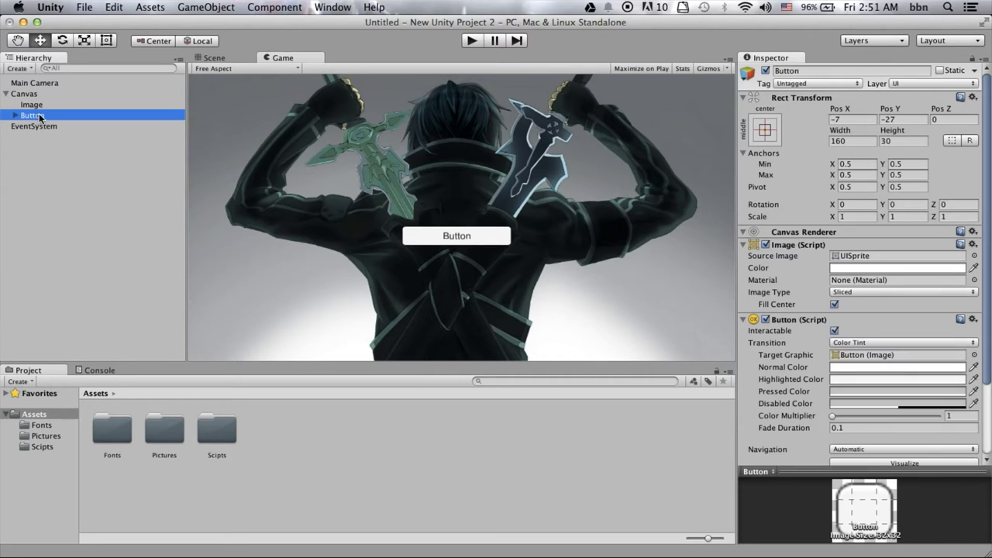
Set the Button's image colour to bright orange-red (H 16, S 245, V 255).
click(942, 268)
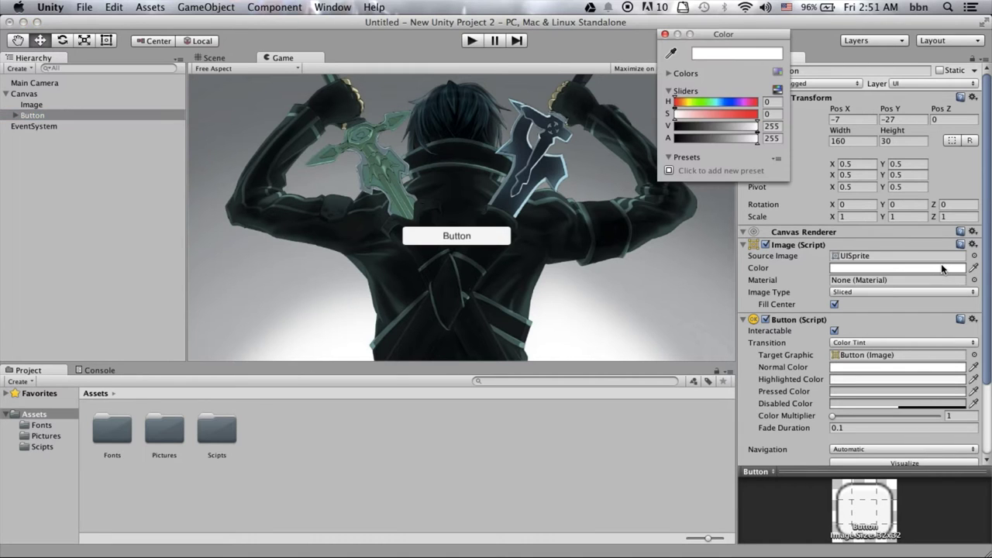
click(777, 92)
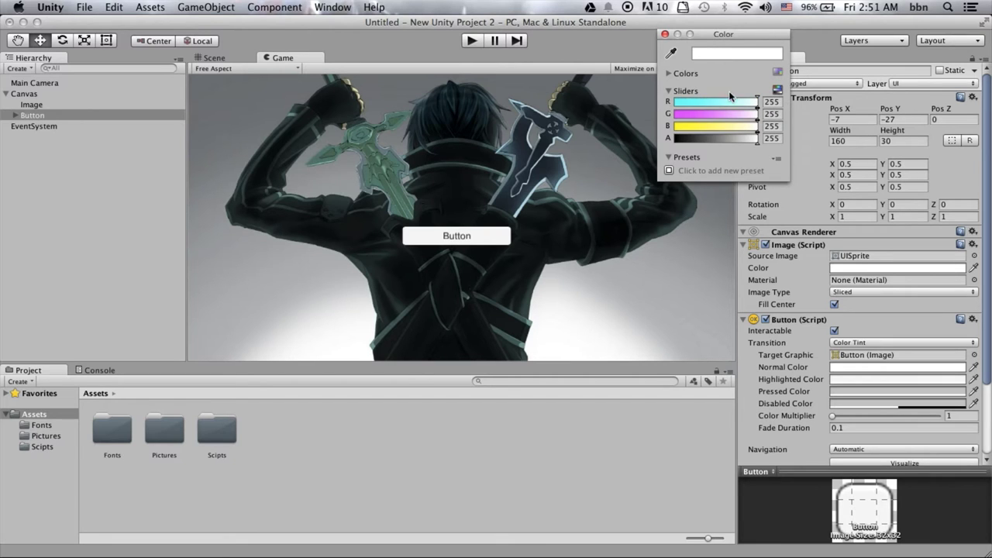
click(698, 103)
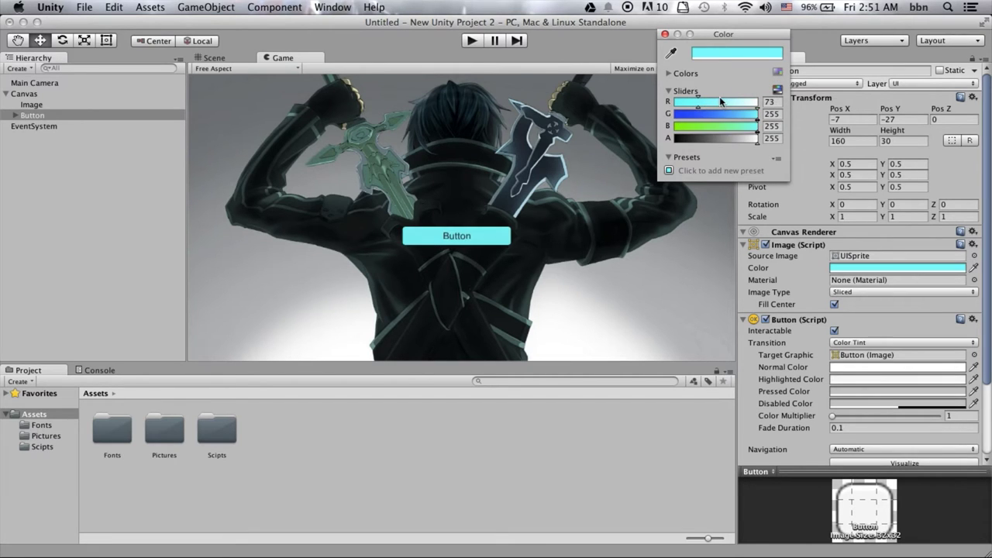
click(729, 102)
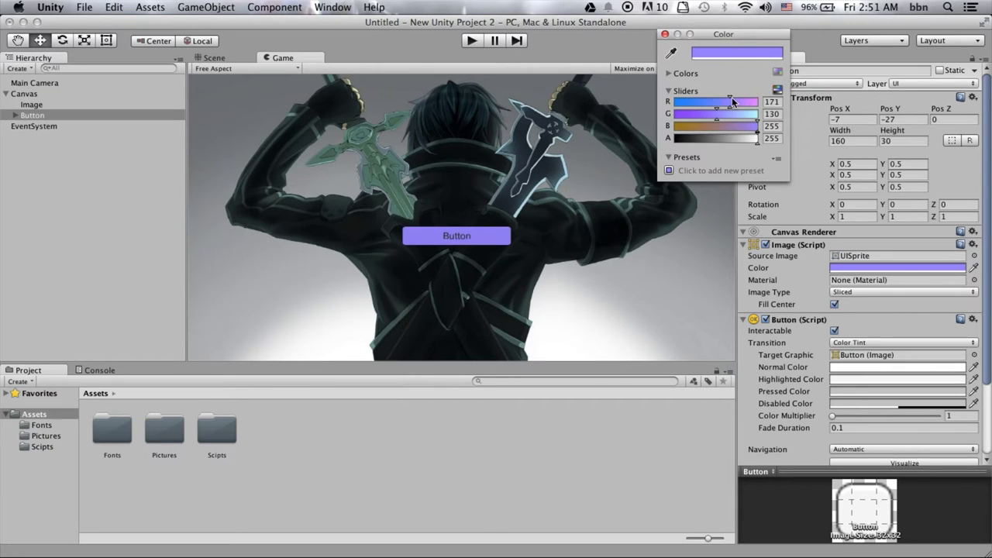
click(776, 90)
drag(731, 109, 679, 104)
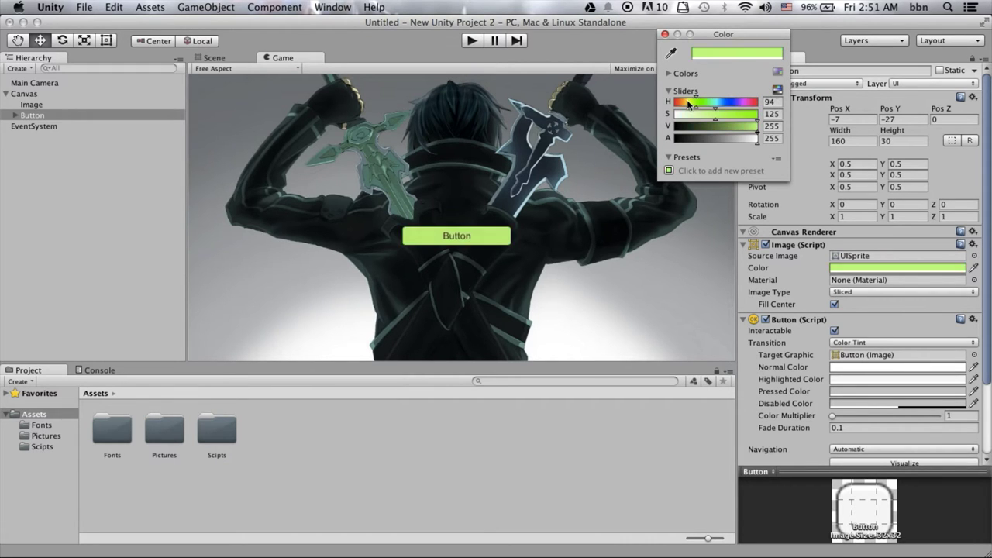
click(754, 114)
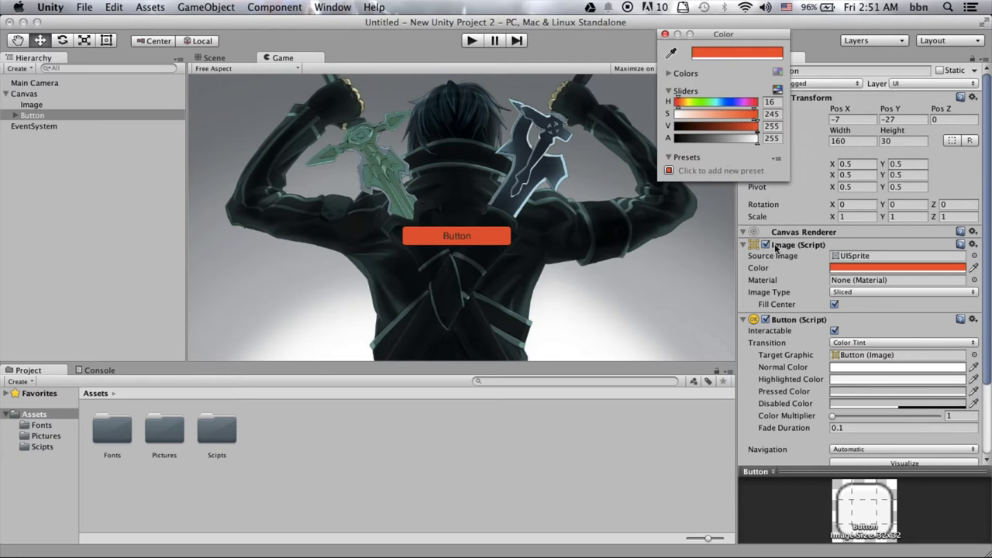
click(792, 205)
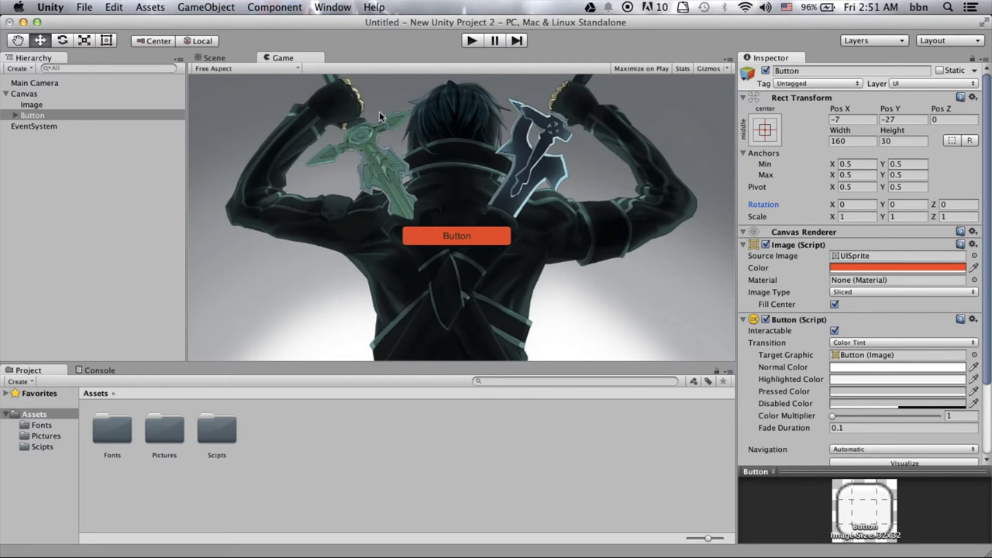
Select the Button's Text child and change its label from 'Button' to 'Start'.
click(16, 116)
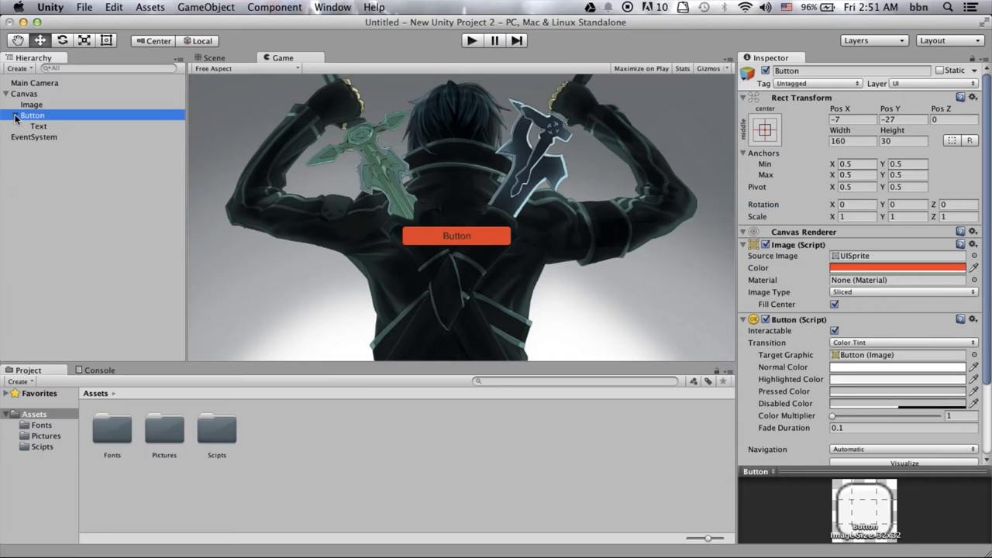
click(38, 127)
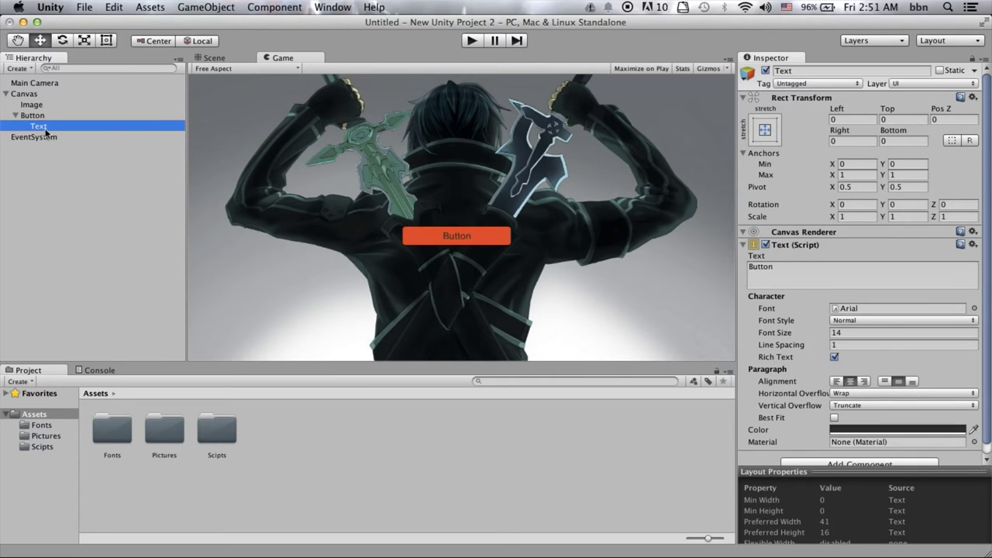
click(791, 267)
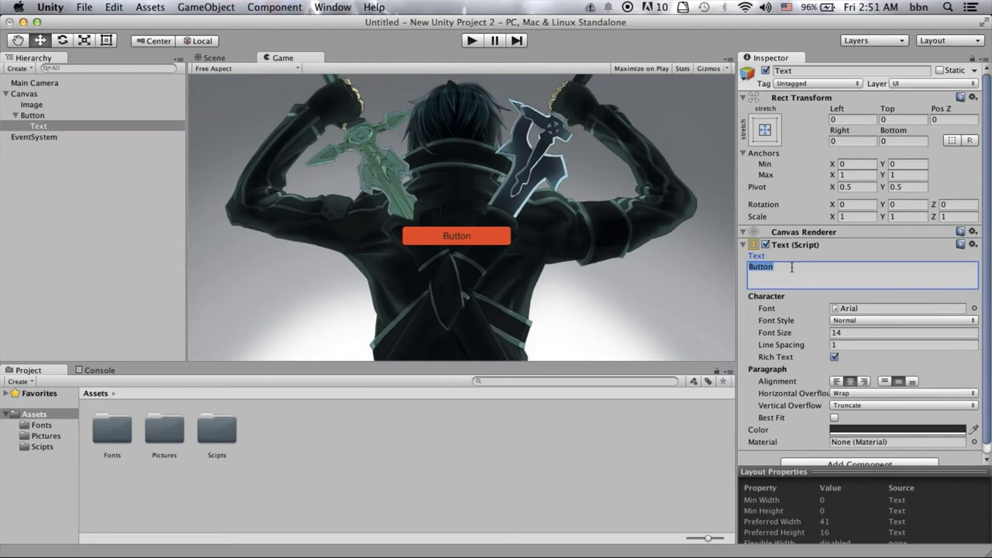
text(St)
text(art)
click(962, 310)
Give the Start label the KaushanScript-Regular font, size 15, in Bold.
click(975, 308)
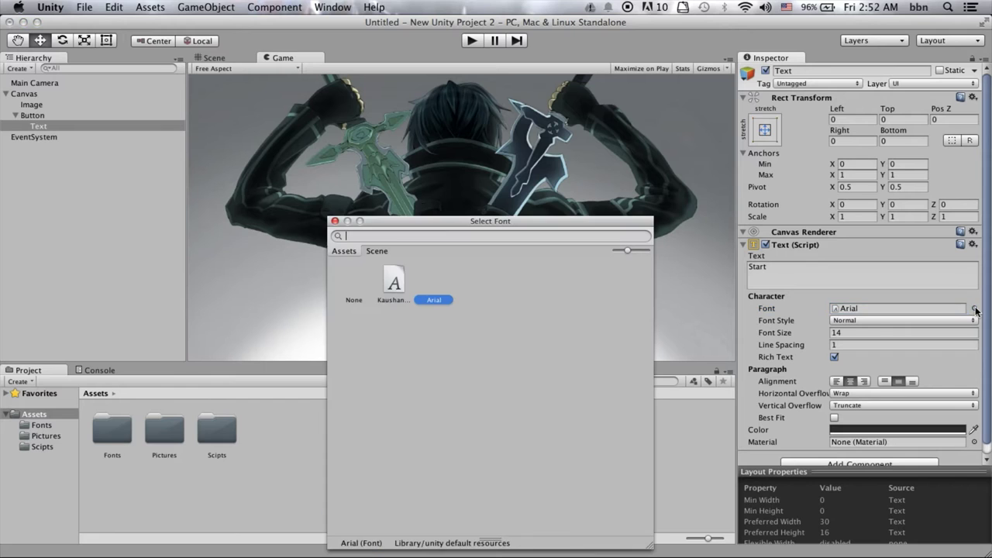
click(394, 287)
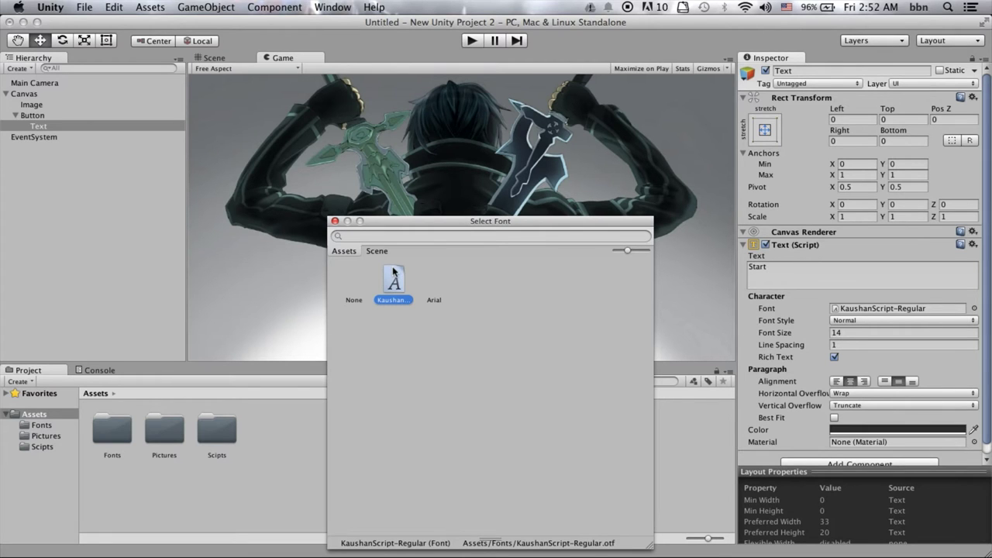
click(335, 221)
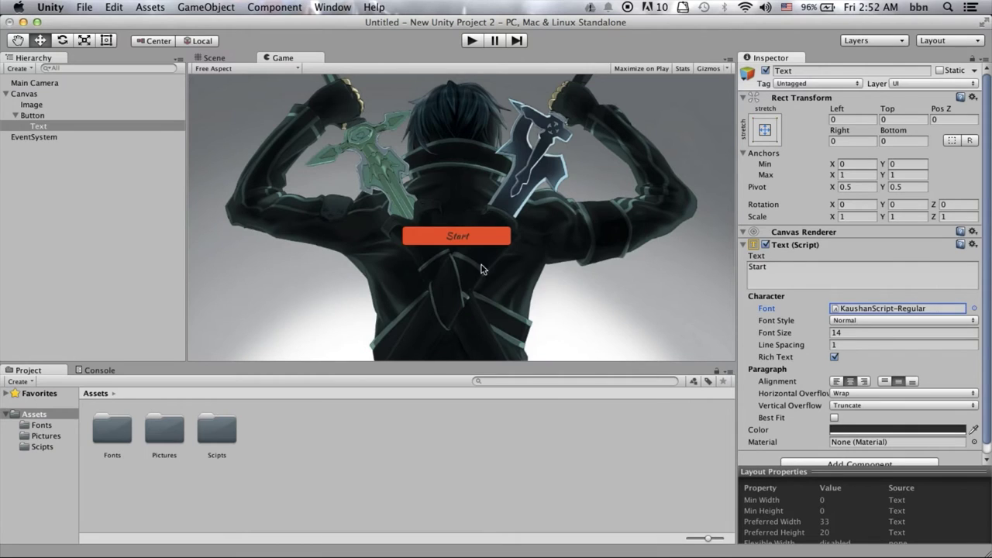
click(873, 335)
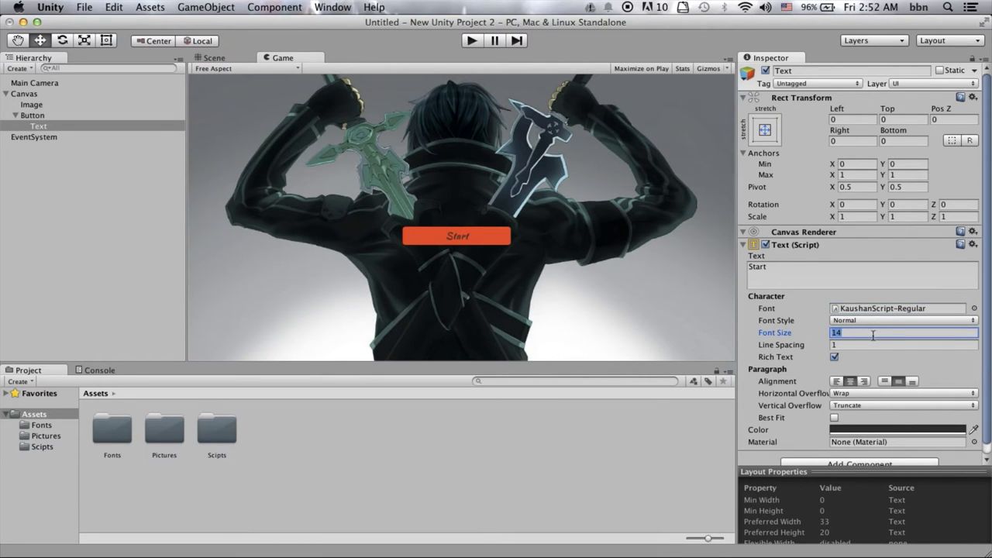
key(BackSpace)
text(15)
click(874, 320)
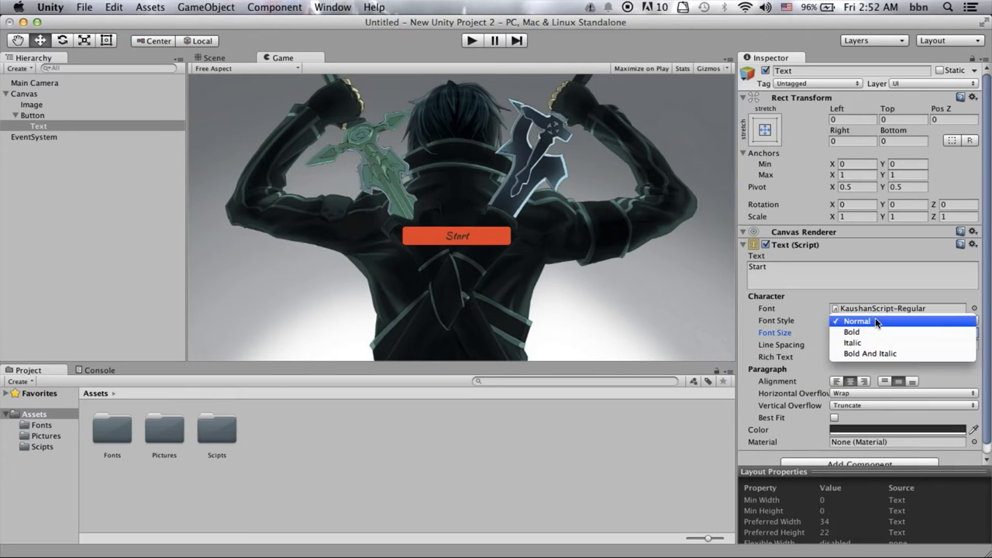
click(875, 332)
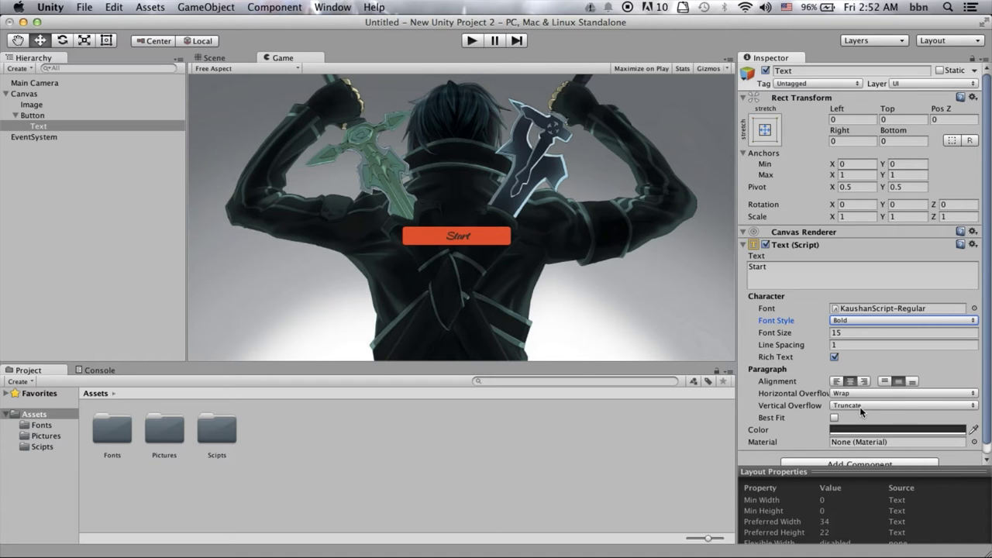
scroll(859, 407, down, 1)
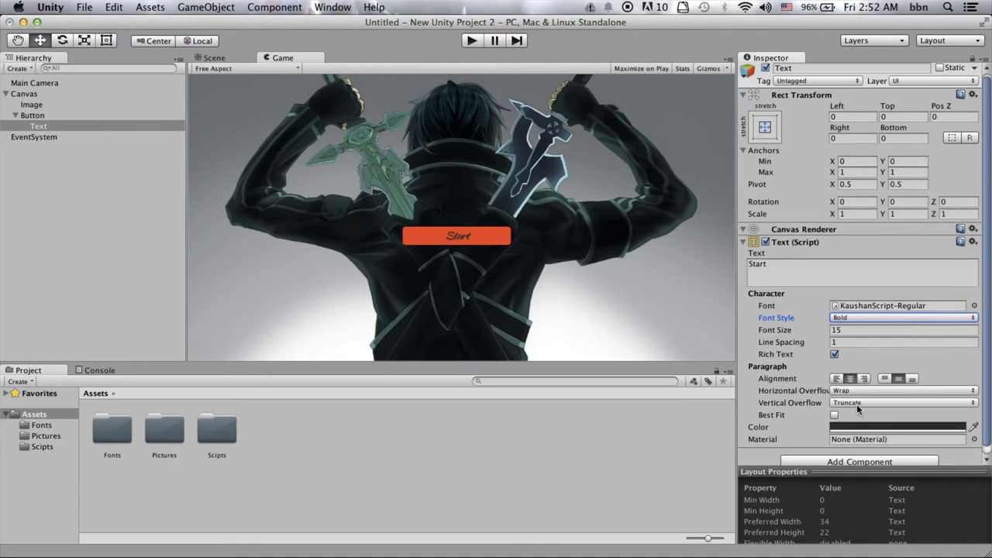
Set the Start label's text colour to a light grey-white (V 228, S 0).
click(888, 426)
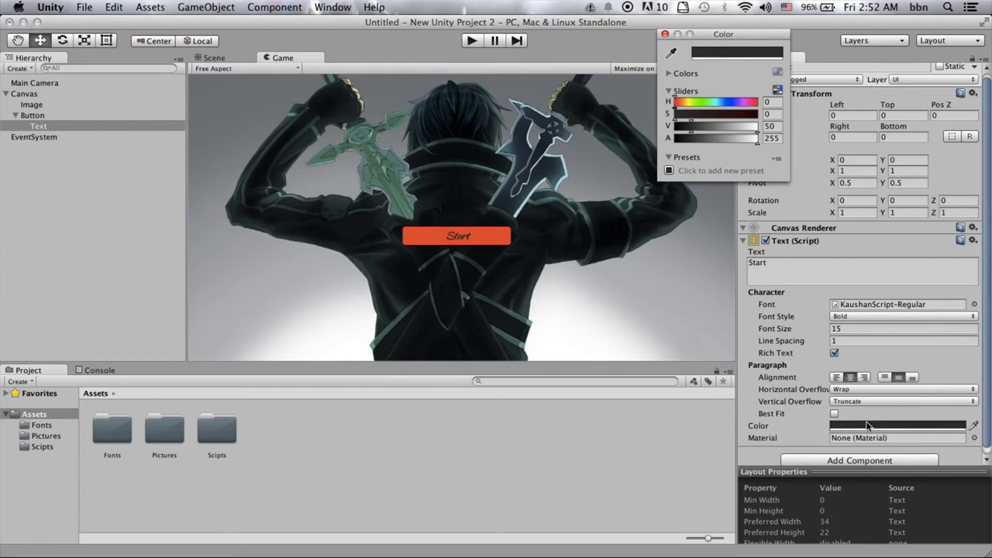
click(705, 103)
click(741, 104)
click(749, 127)
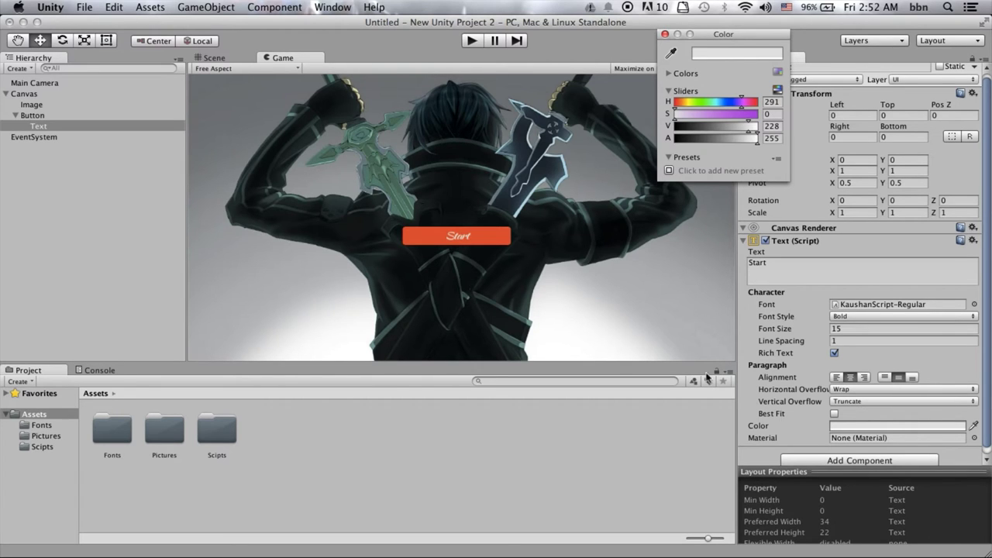
click(825, 373)
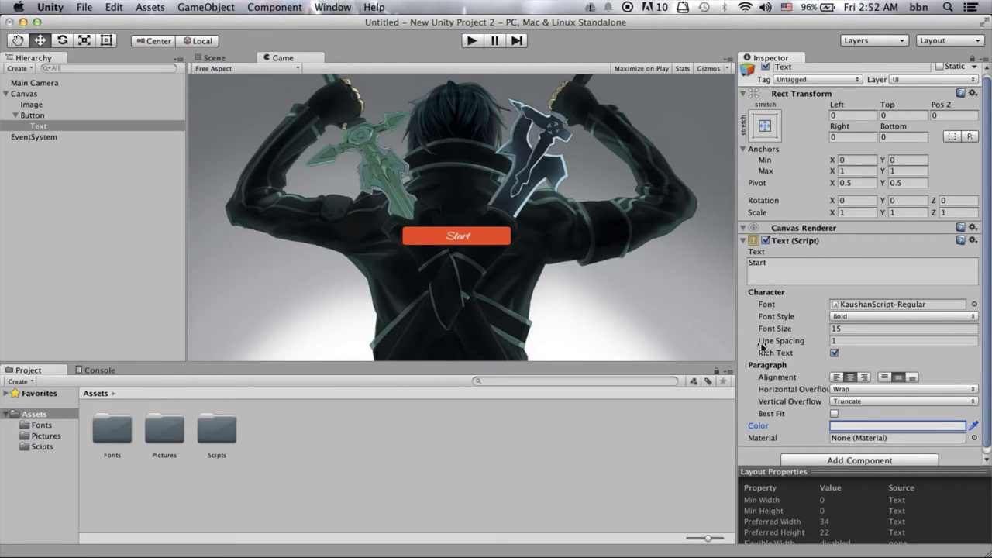
scroll(748, 325, down, 1)
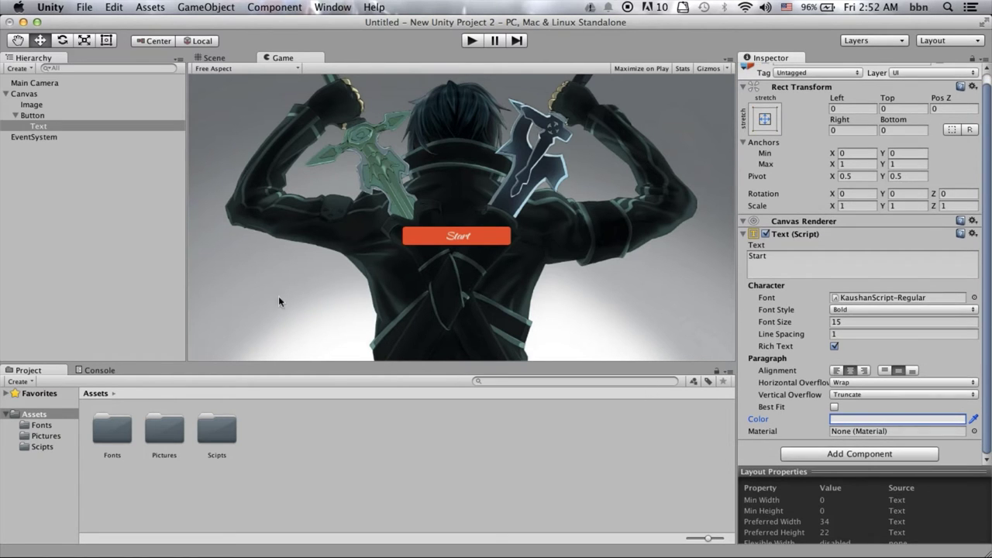
Duplicate the Start button twice in the Hierarchy, with Cmd+D for the second copy.
click(42, 115)
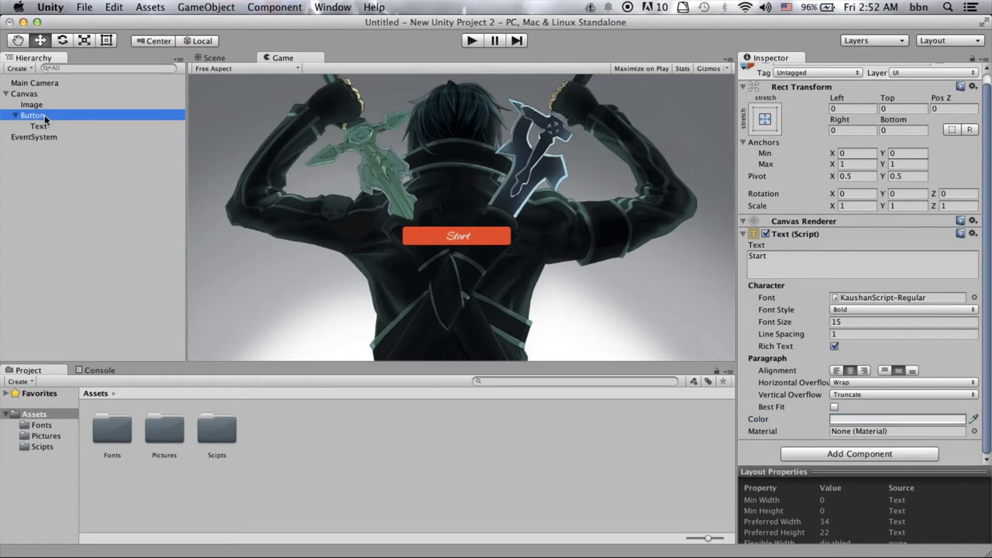
click(15, 116)
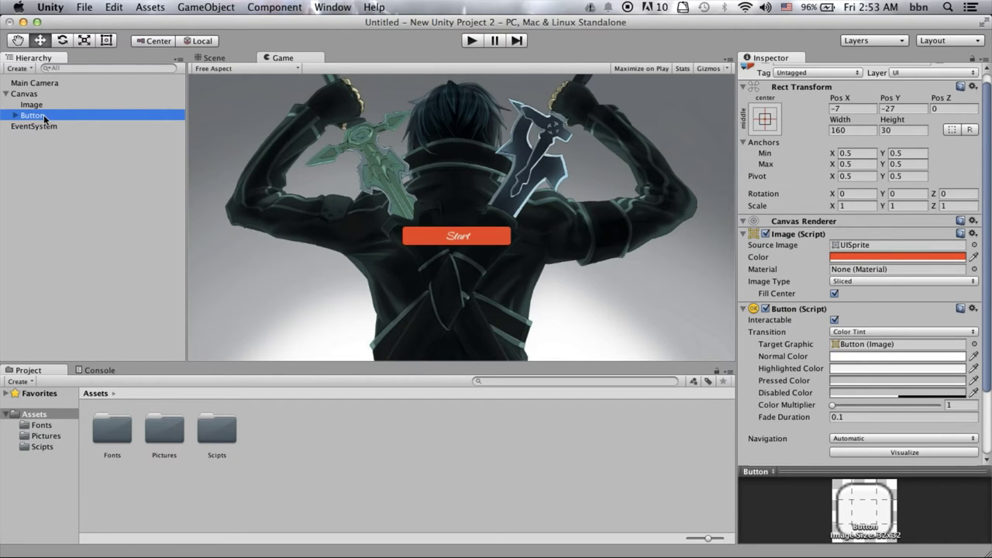
right_click(46, 117)
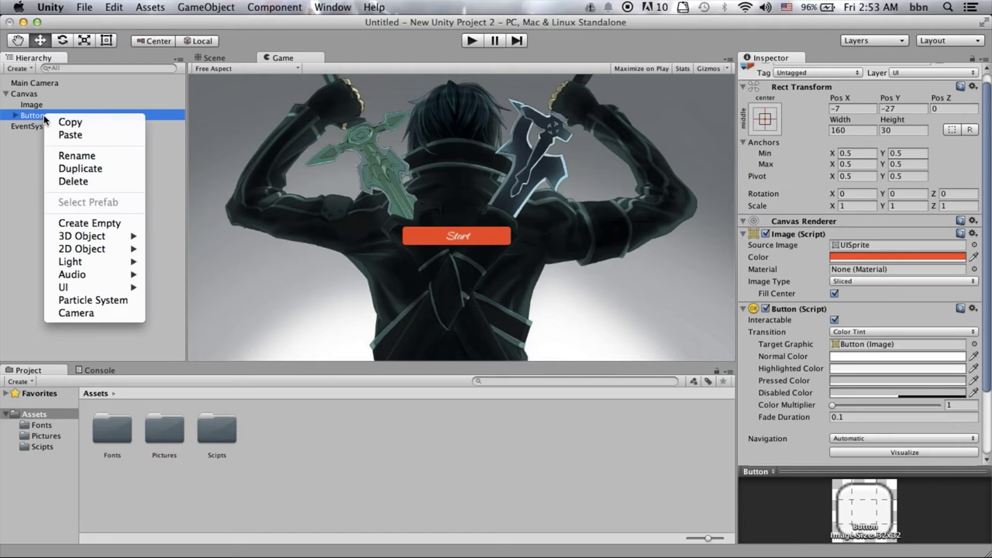
click(106, 170)
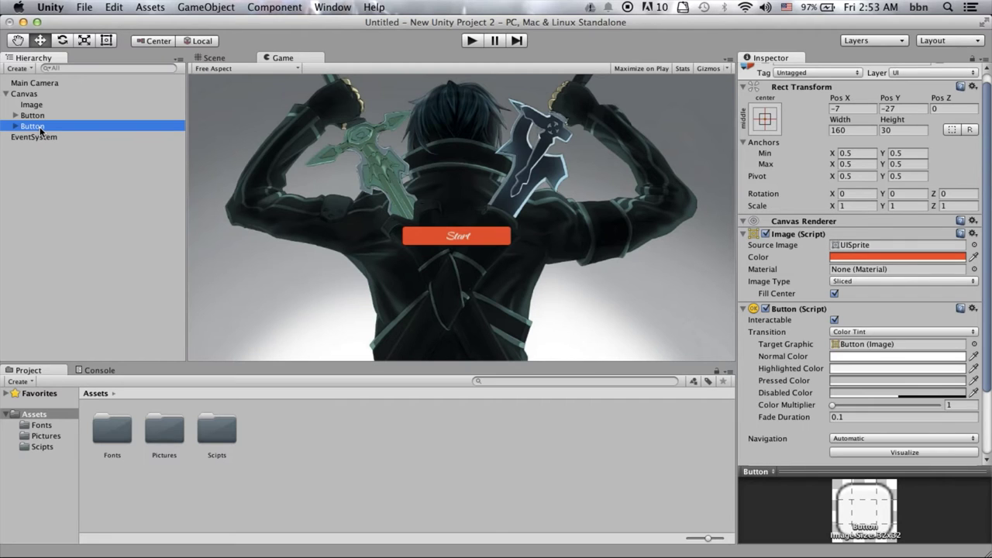
key(super+d)
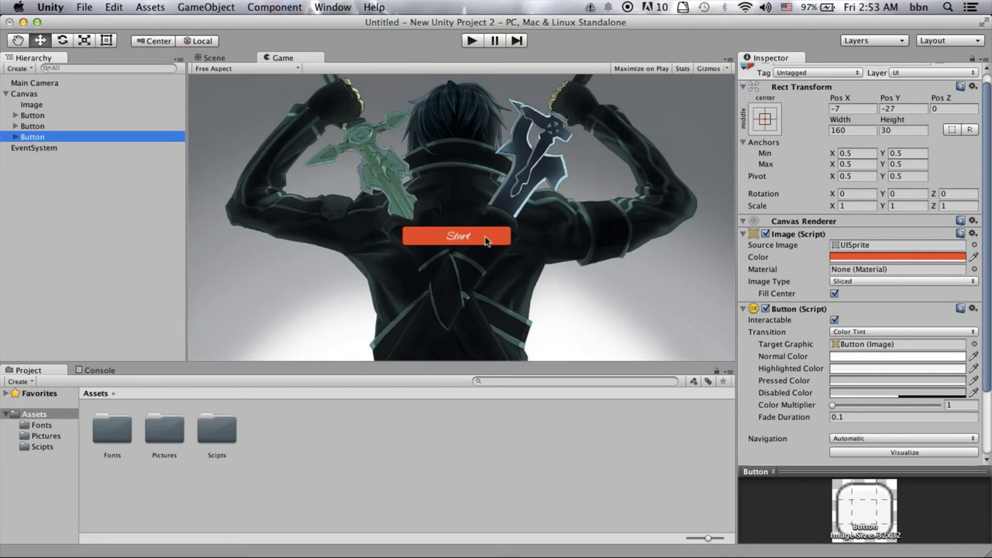
Drag the two duplicate buttons down to Y -67 and -110 beneath the original.
click(220, 59)
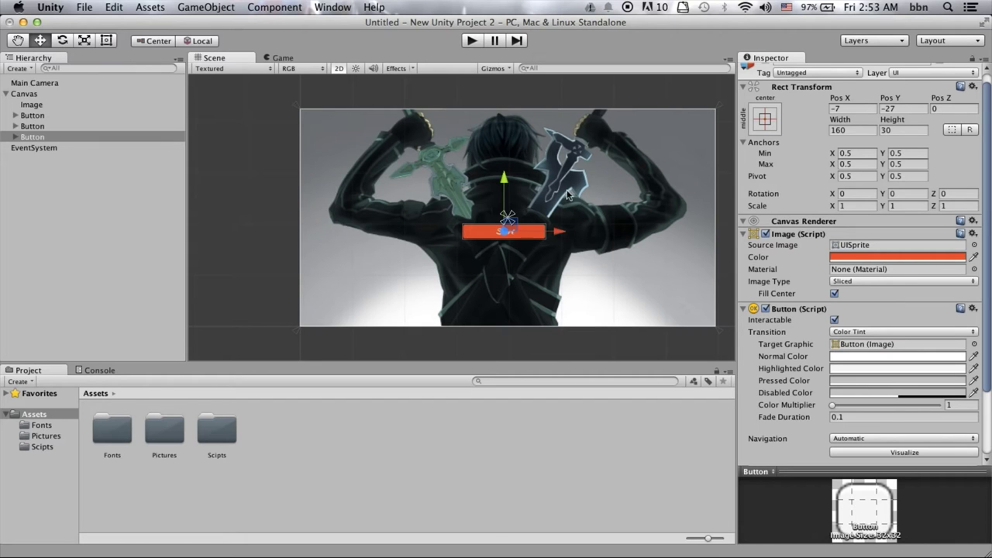
drag(505, 186, 508, 232)
click(513, 231)
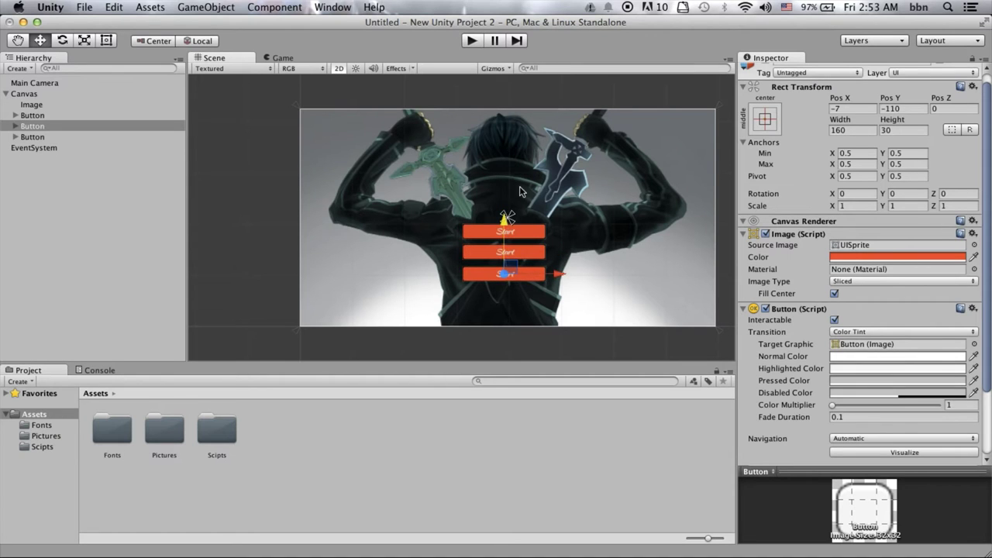
click(521, 194)
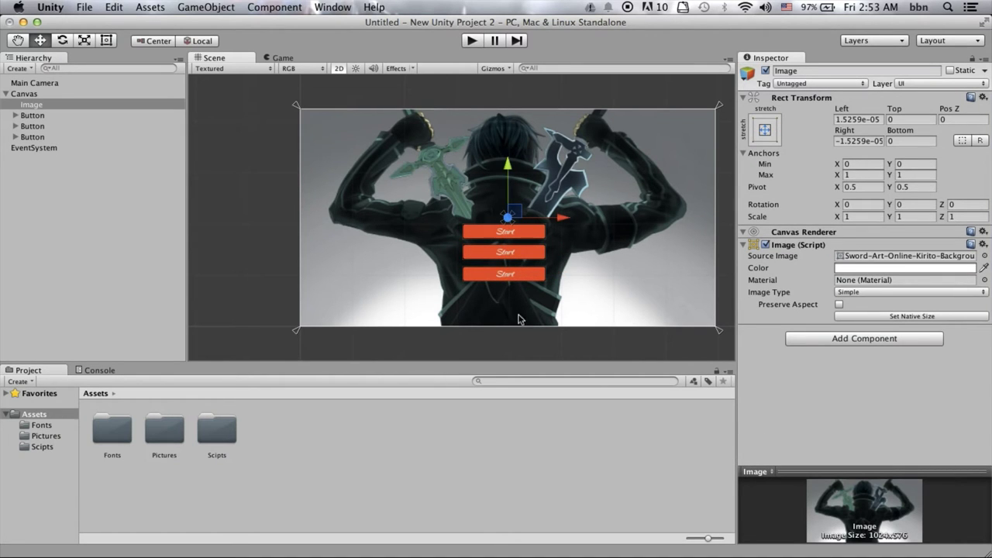
click(282, 58)
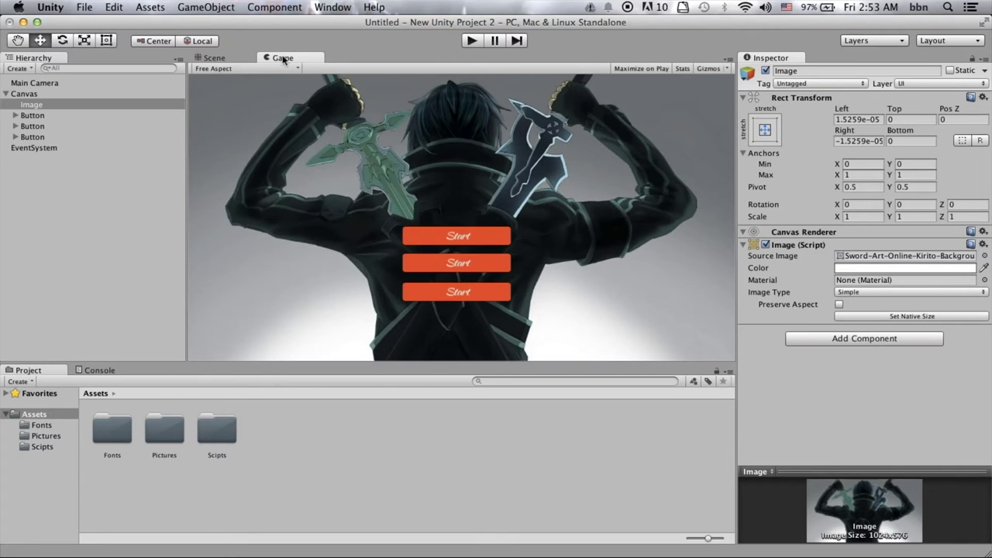
Change the bottom button's label text from Start to End.
click(32, 127)
click(16, 126)
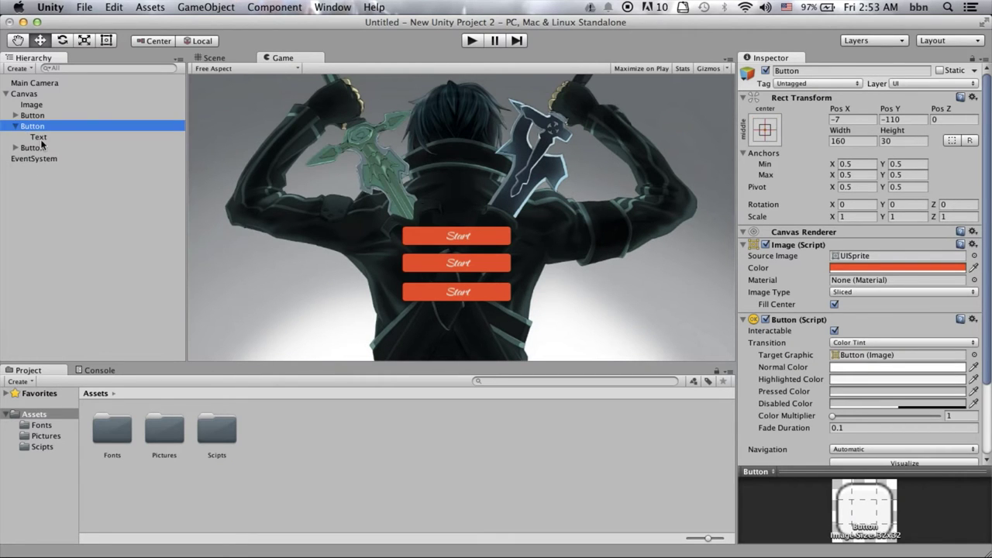
click(40, 138)
click(779, 268)
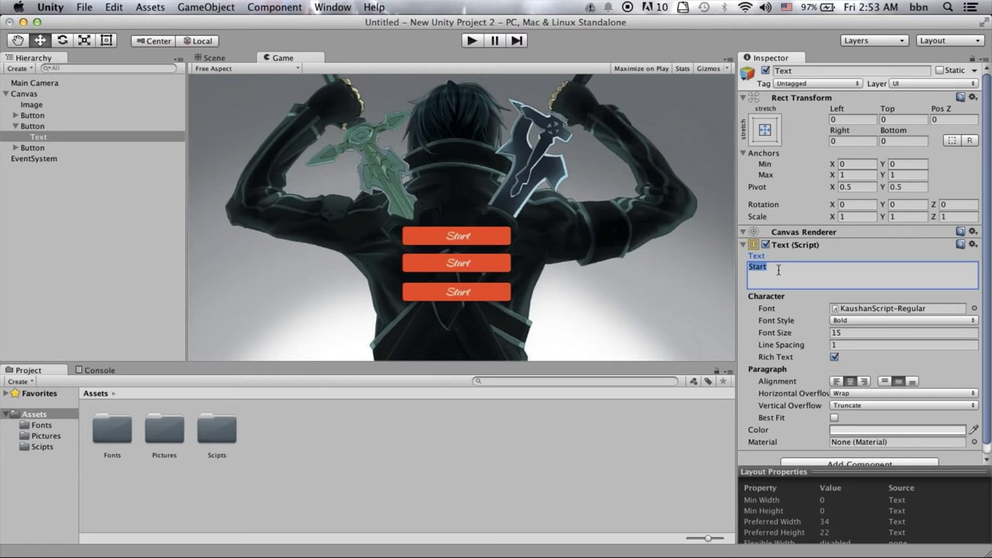
text(Ex)
key(BackSpace)
text(n)
text(d)
click(663, 287)
click(749, 285)
click(463, 266)
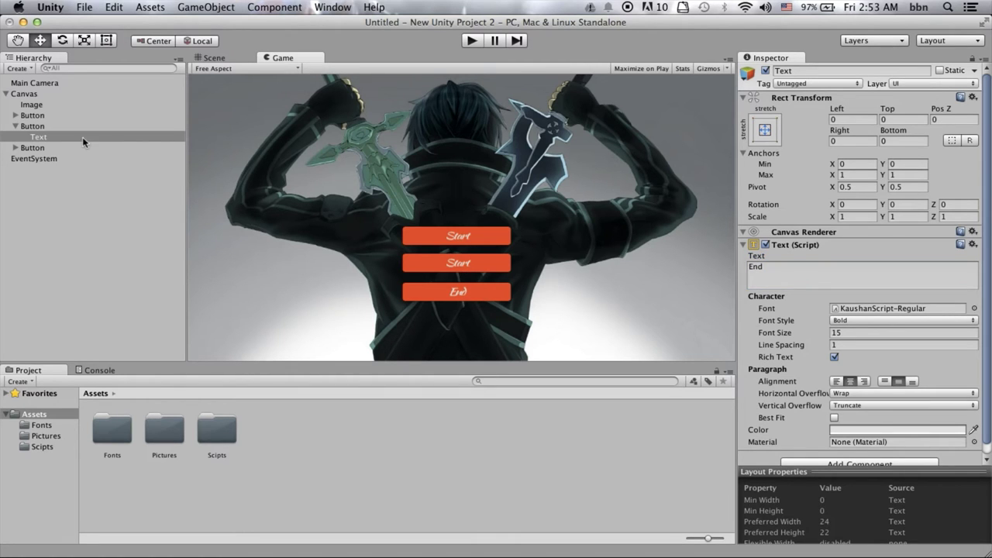
Change the middle button's label text from Start to Level.
click(16, 126)
click(16, 136)
click(37, 148)
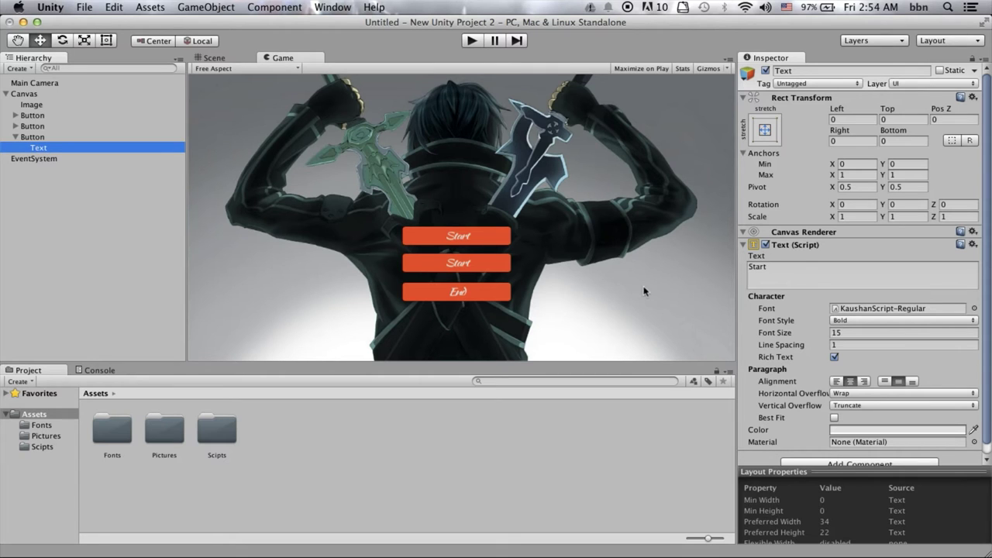
click(776, 270)
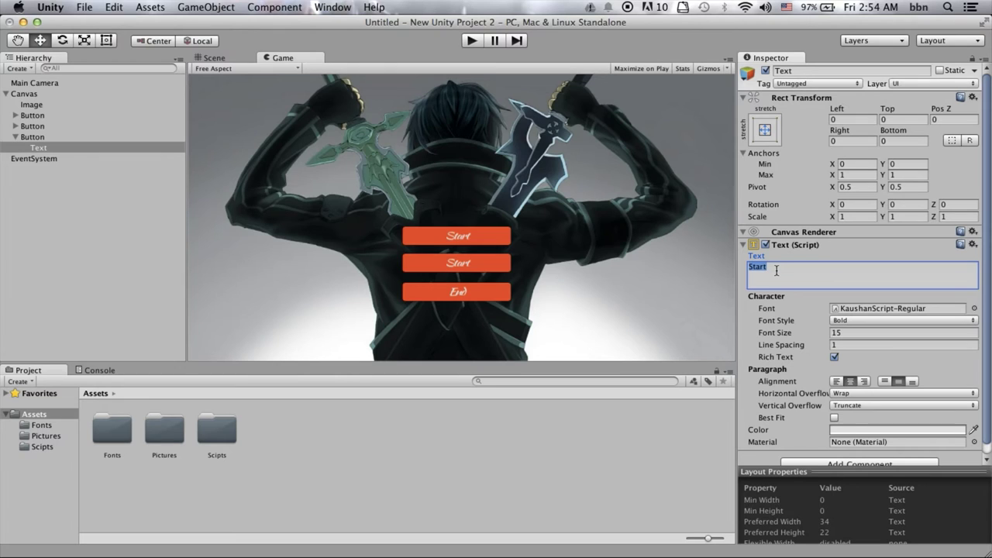
key(BackSpace)
text(L)
text(ev)
text(el)
click(632, 456)
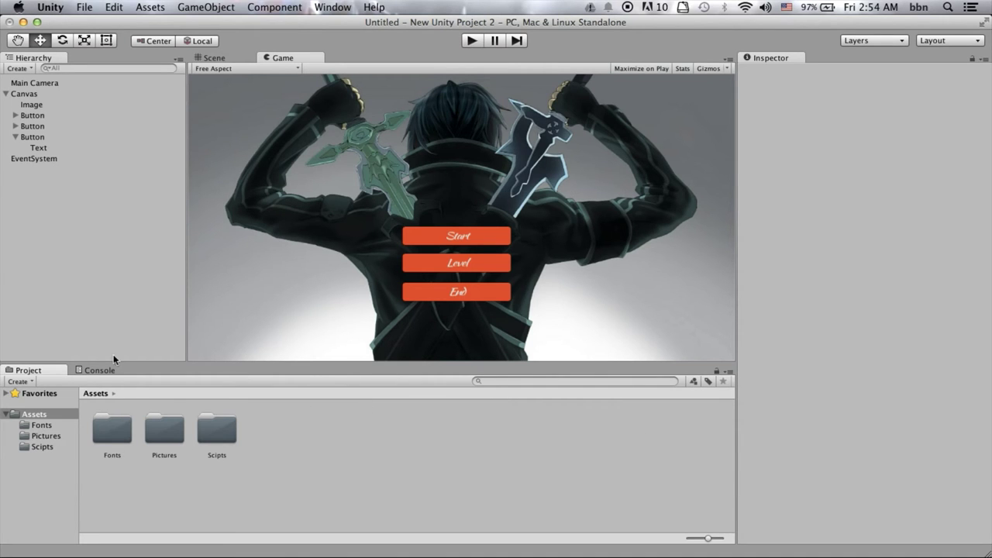
Save the current menu scene under the name 001 in Assets.
click(16, 136)
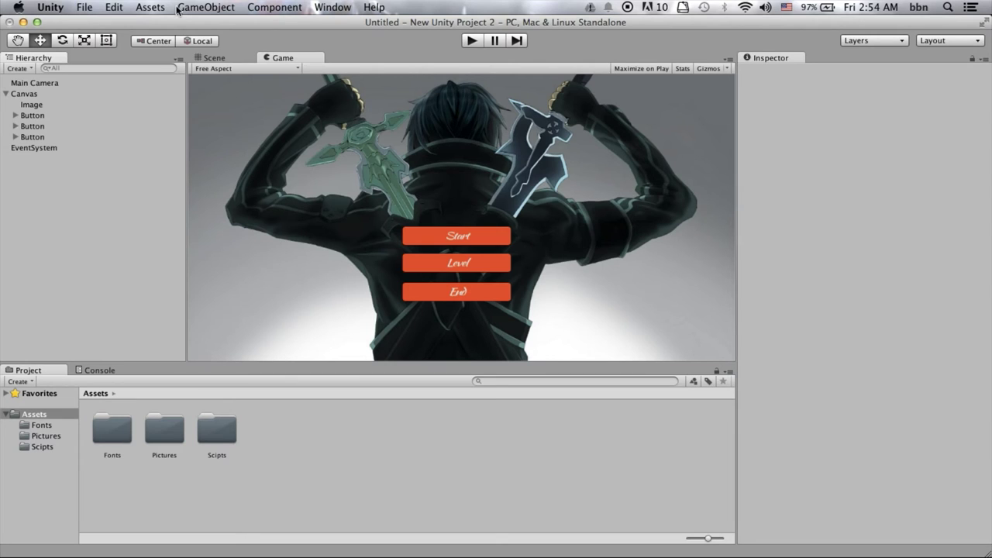
click(84, 8)
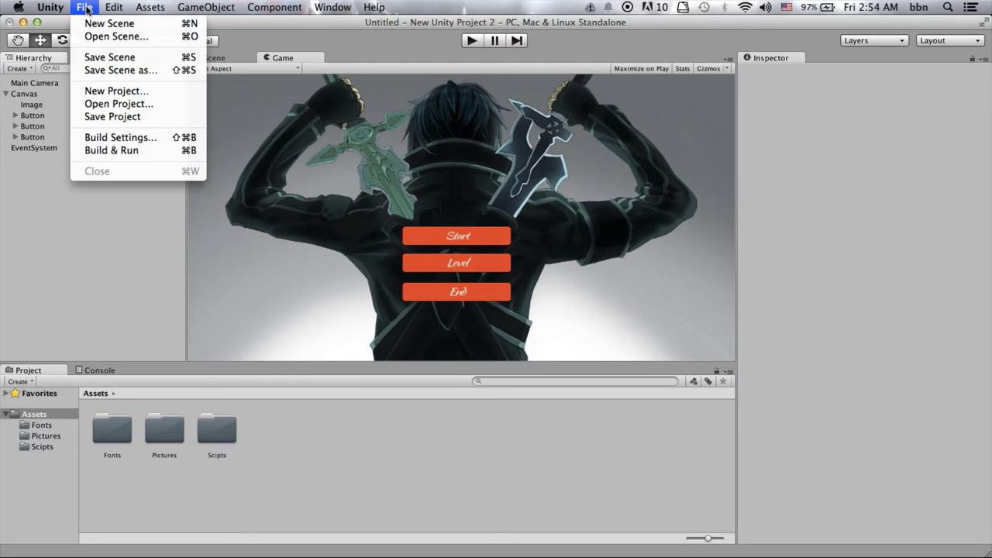
click(134, 58)
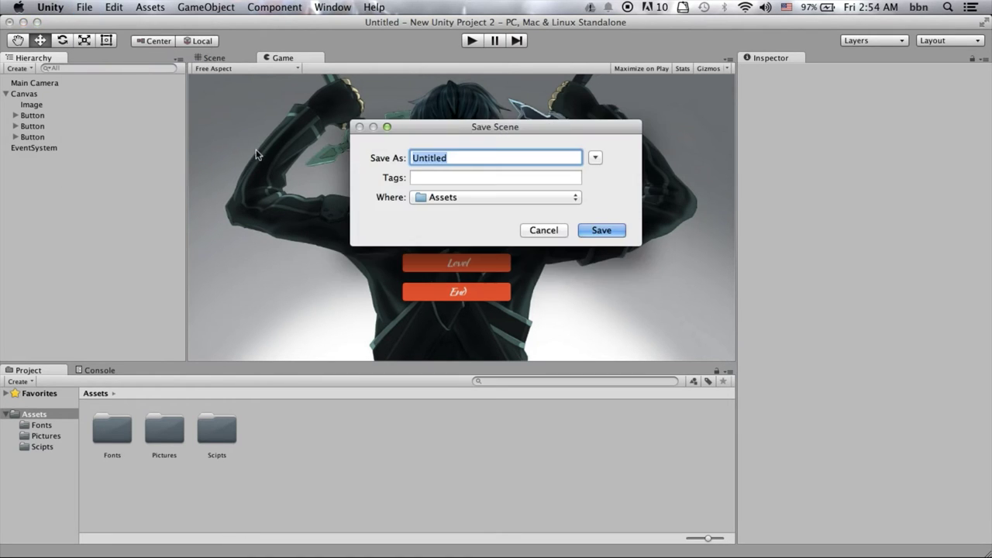
click(468, 158)
double_click(448, 158)
text(001)
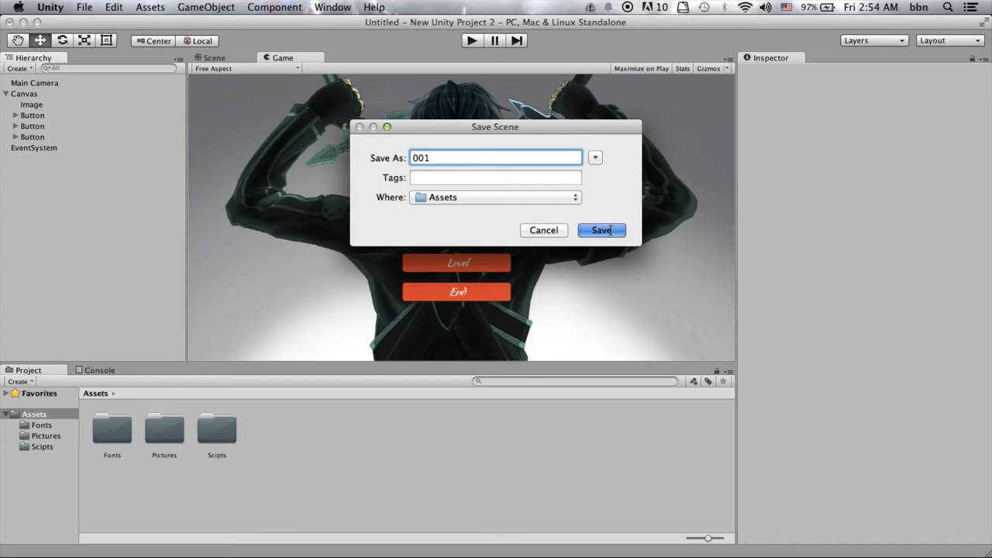
click(589, 231)
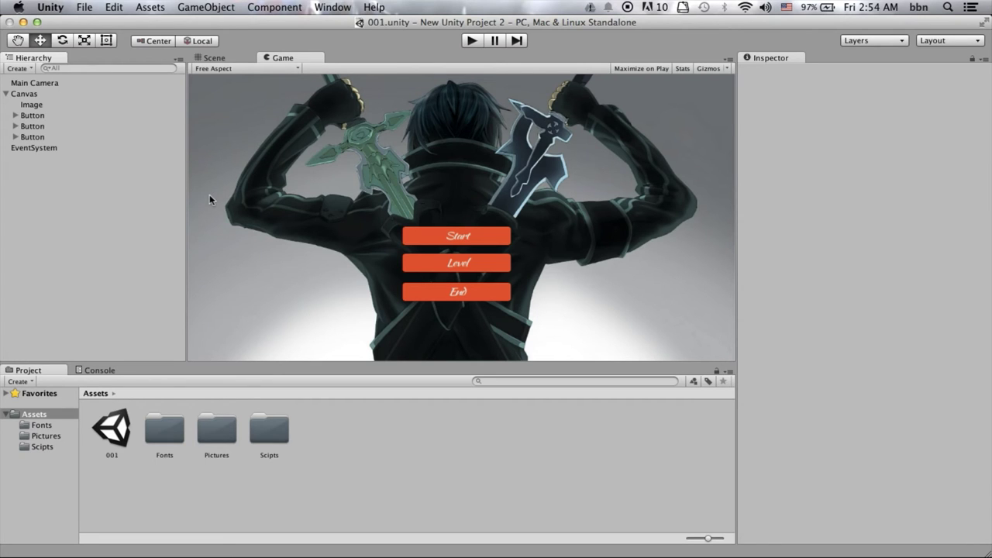
click(85, 8)
Create a new empty scene containing only the Main Camera.
click(106, 24)
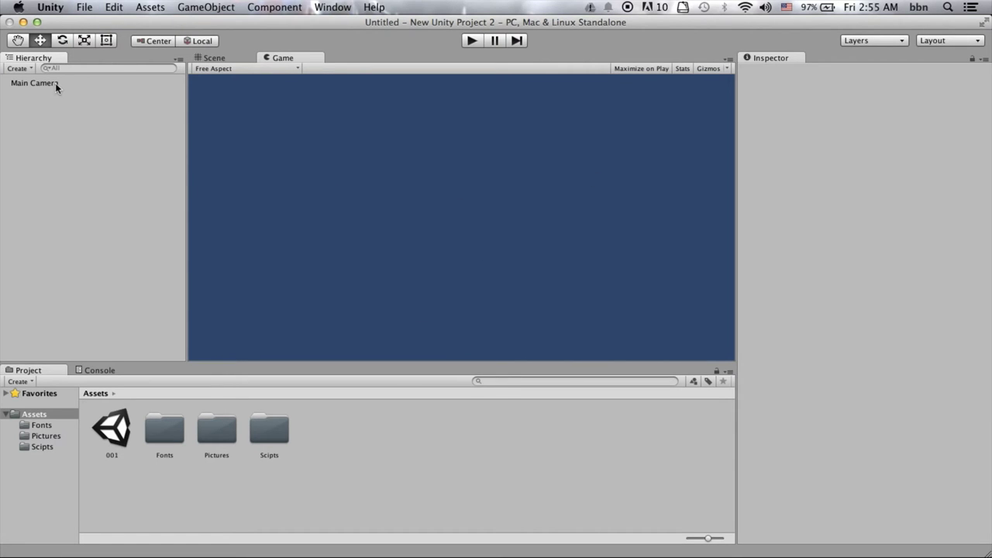
click(113, 8)
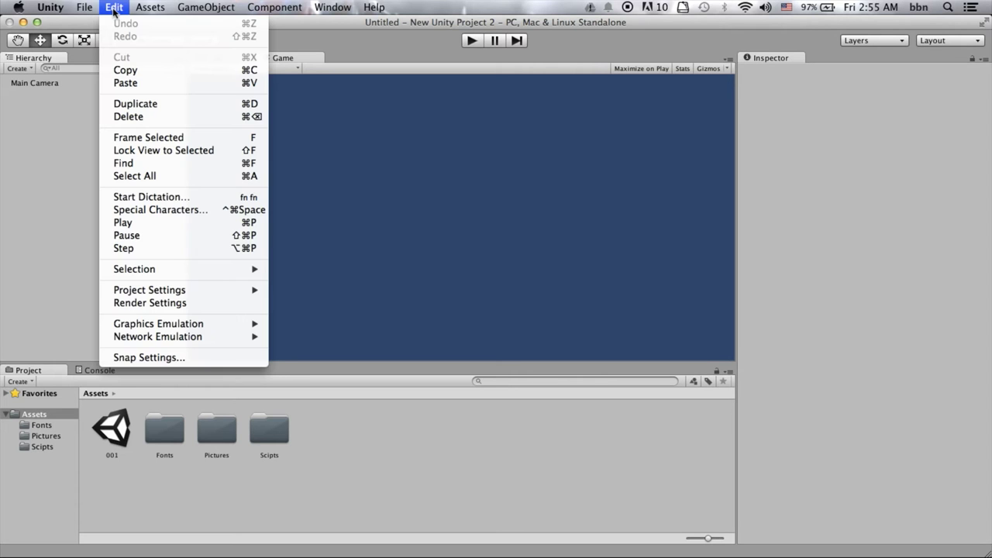
Add a UI Image to the new scene, creating a Canvas and EventSystem.
mouse_move(205, 8)
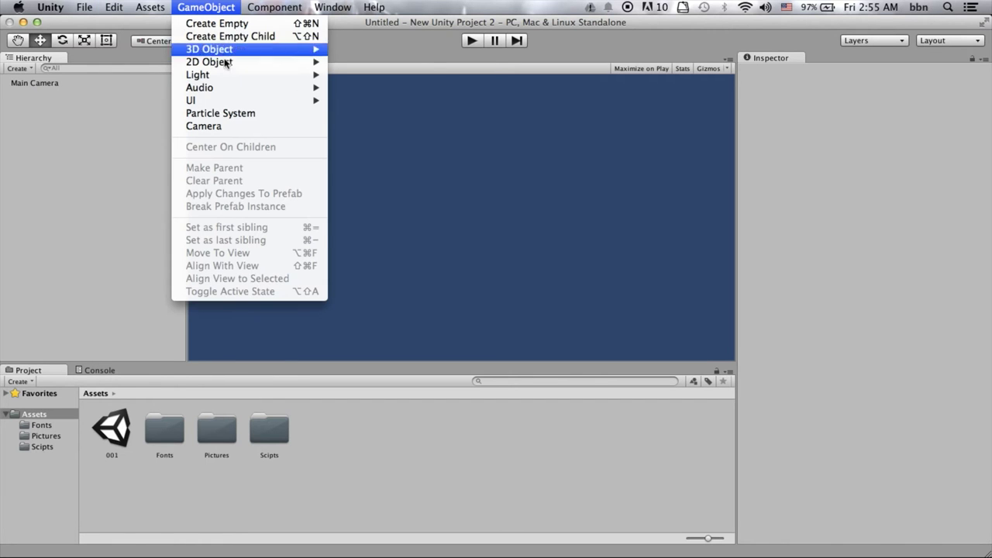
mouse_move(265, 101)
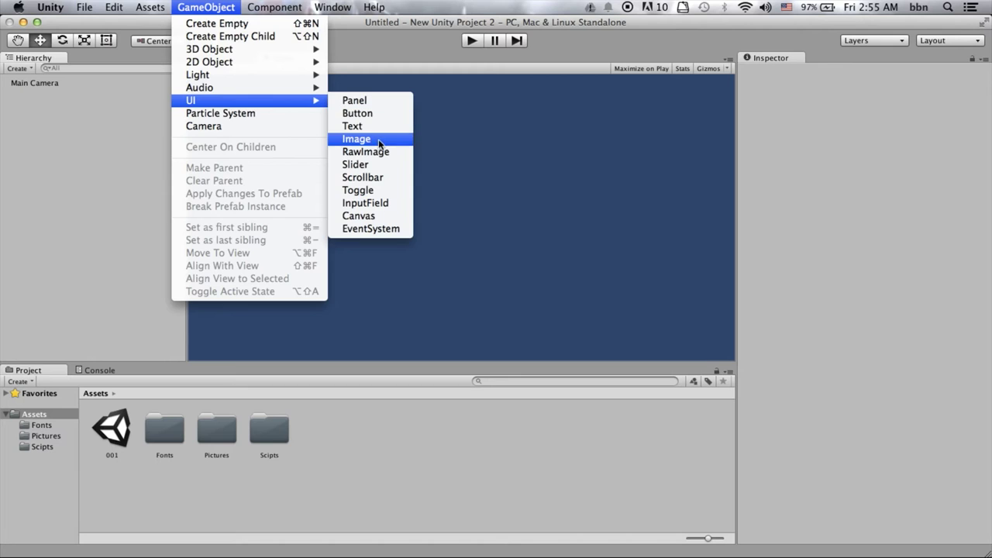
click(375, 141)
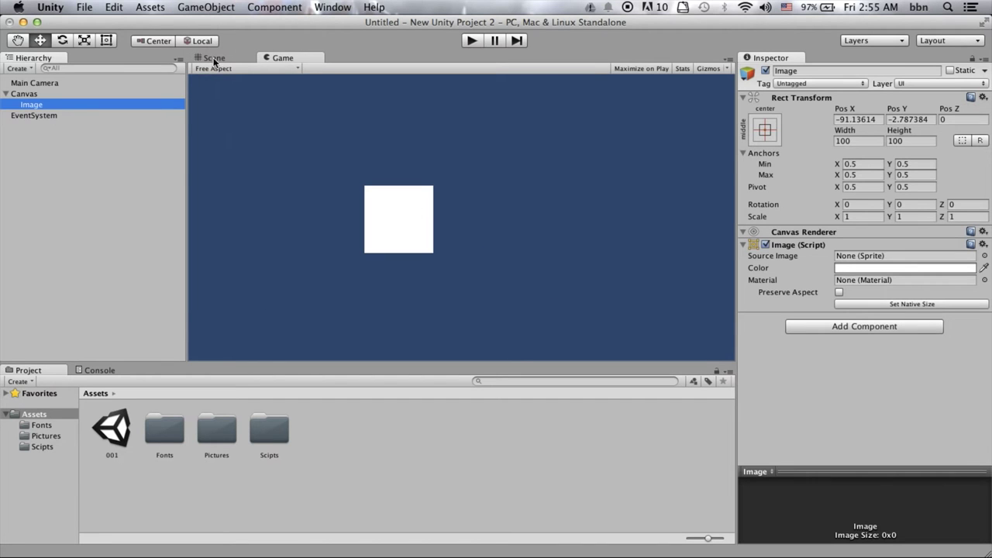
click(215, 59)
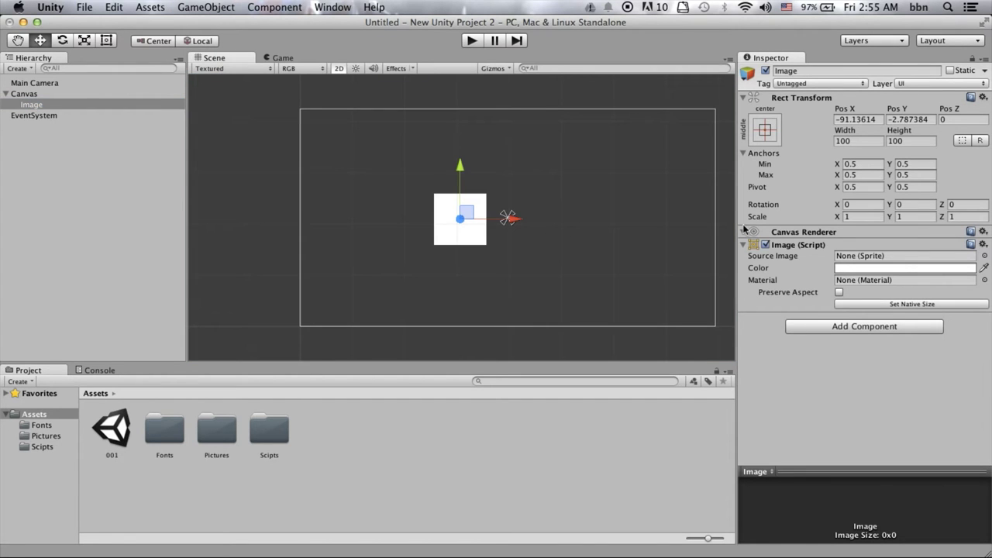
Set the Image's Source Image to the sword-art-online-hd-wallpaper-594210 sprite.
click(984, 256)
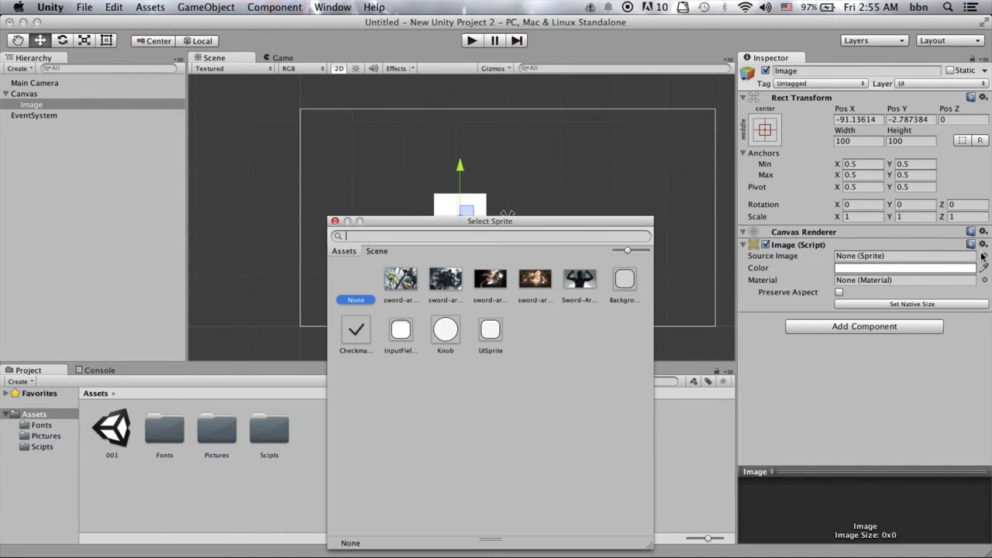
click(535, 286)
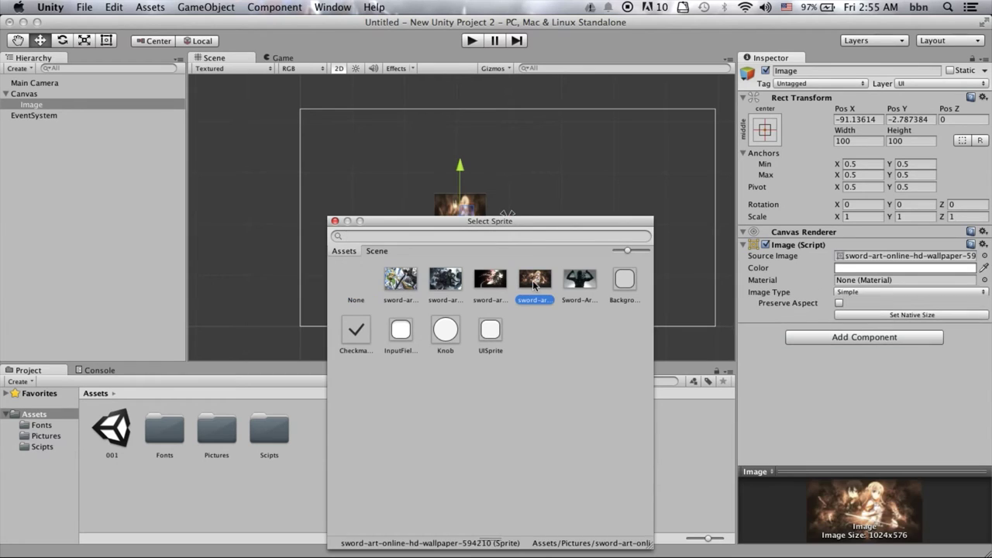
click(335, 222)
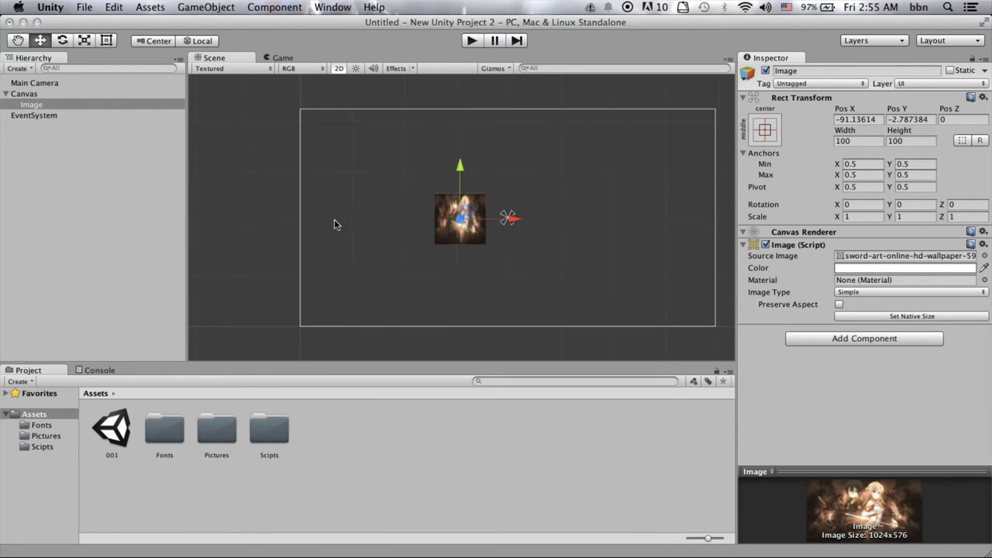
Resize the wallpaper image to cover the canvas and apply the stretch/stretch anchor preset.
click(106, 40)
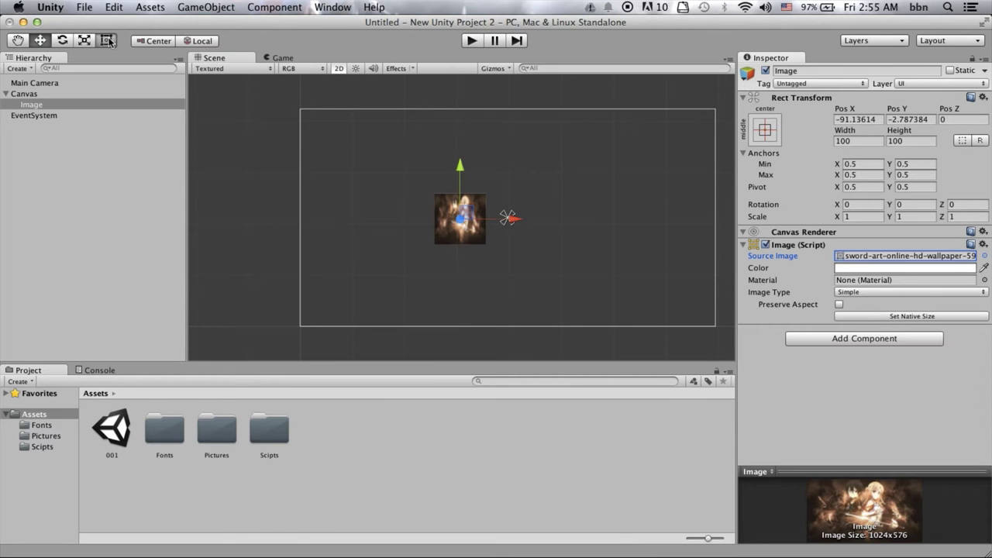
drag(487, 245, 731, 335)
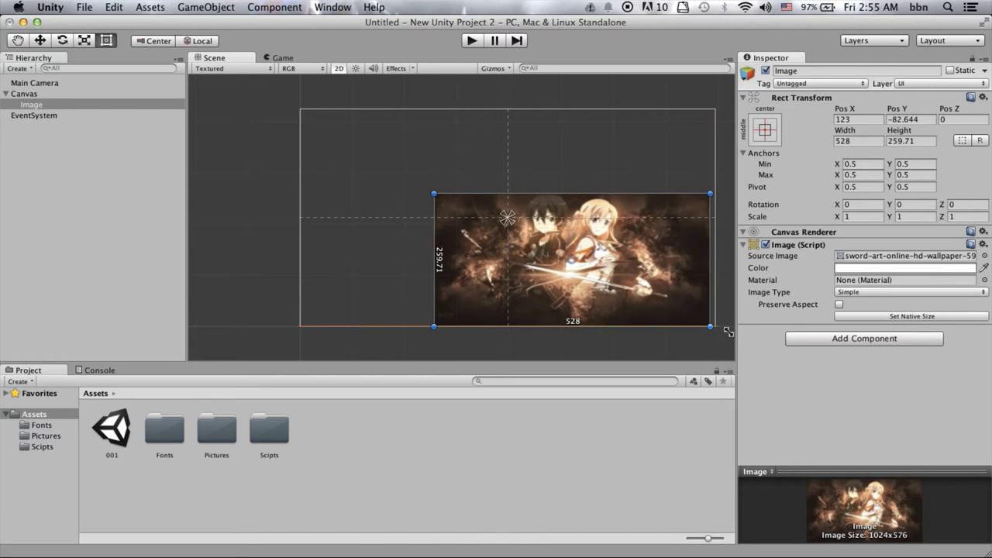
drag(433, 193, 300, 109)
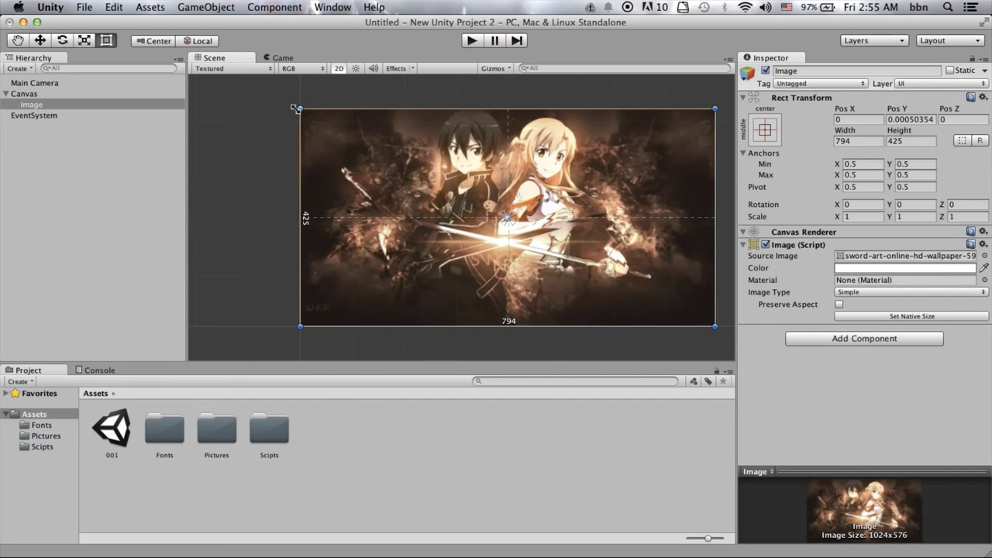
click(766, 129)
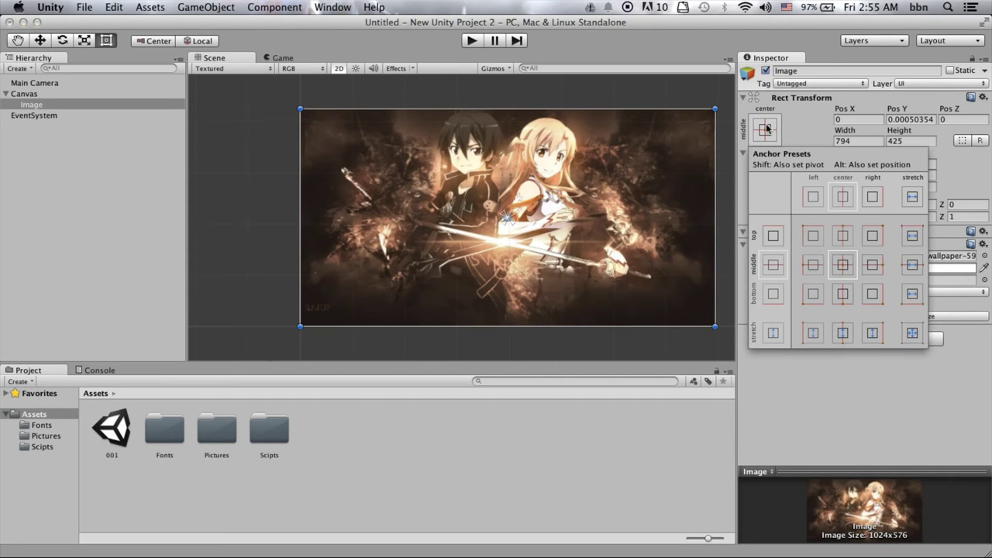
click(913, 333)
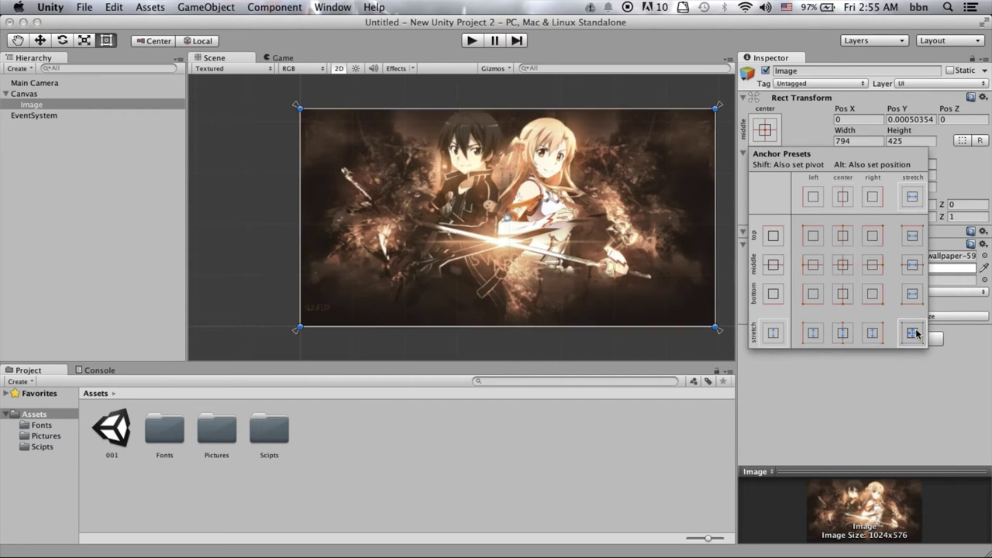
click(909, 401)
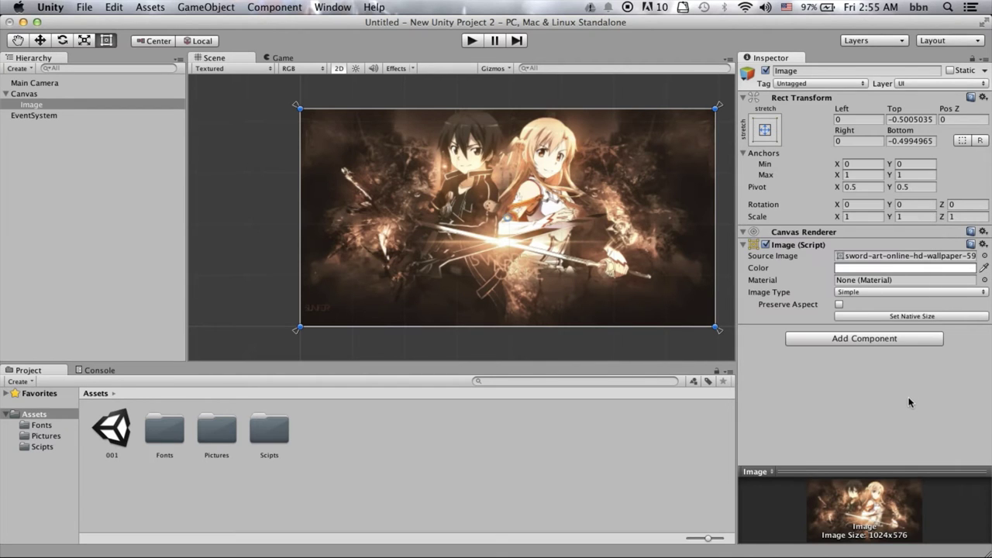
click(616, 424)
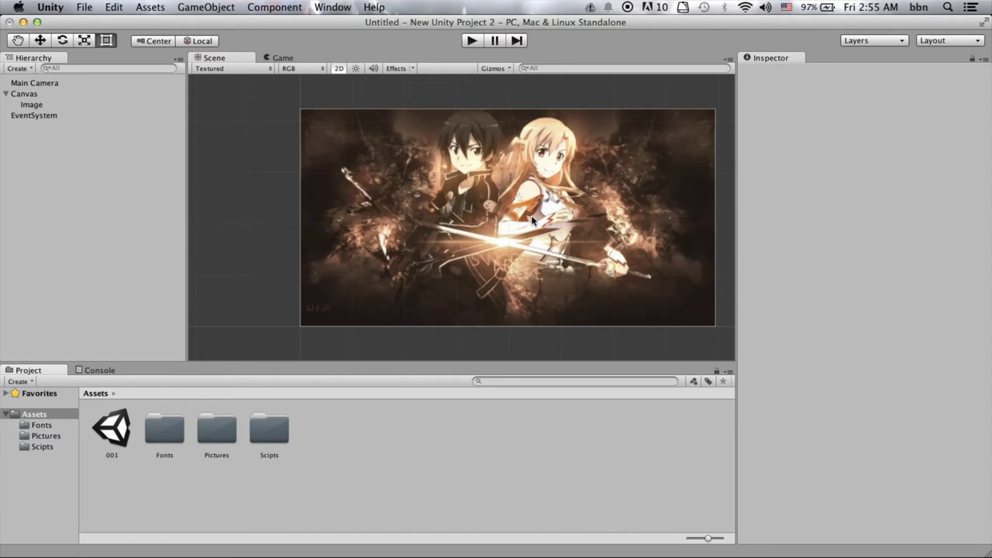
Add a UI Button and move it to the wallpaper's lower right, at 244, -155.
click(146, 8)
mouse_move(124, 8)
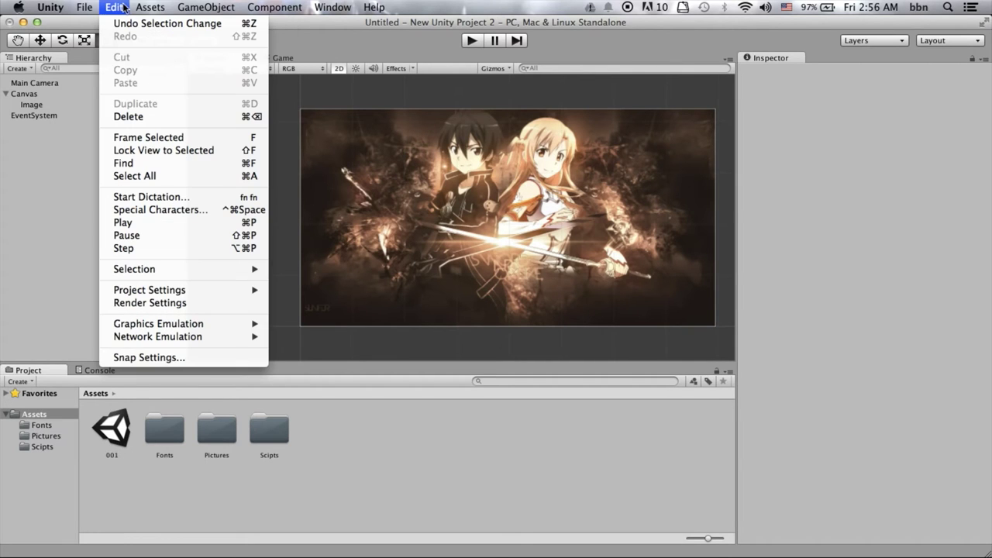
mouse_move(189, 10)
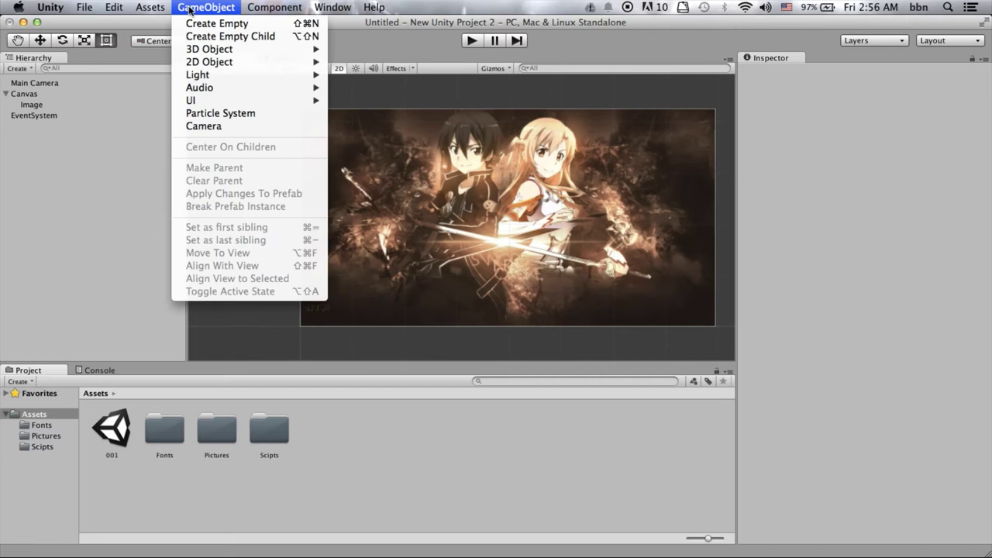
mouse_move(225, 101)
click(385, 115)
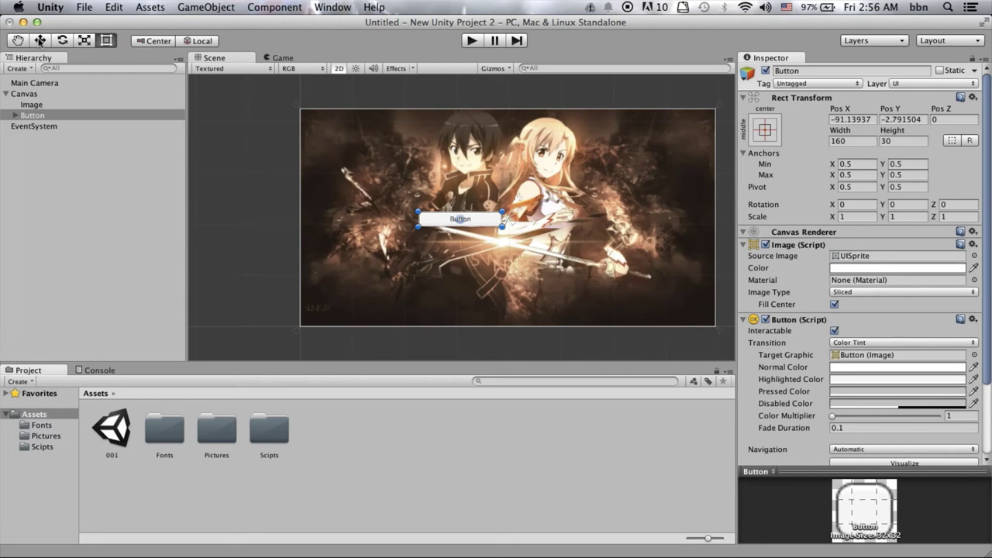
click(40, 40)
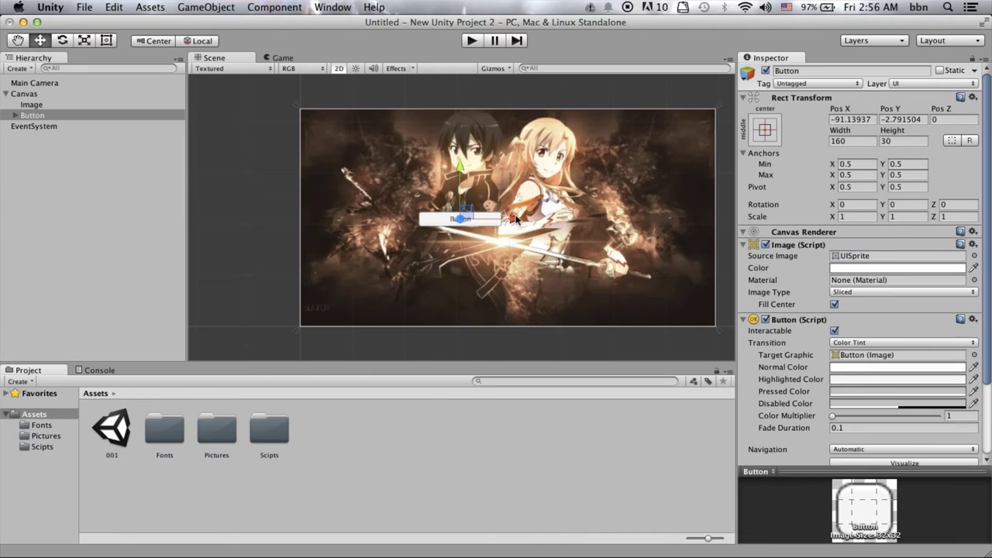
drag(519, 220, 700, 227)
drag(635, 167, 638, 255)
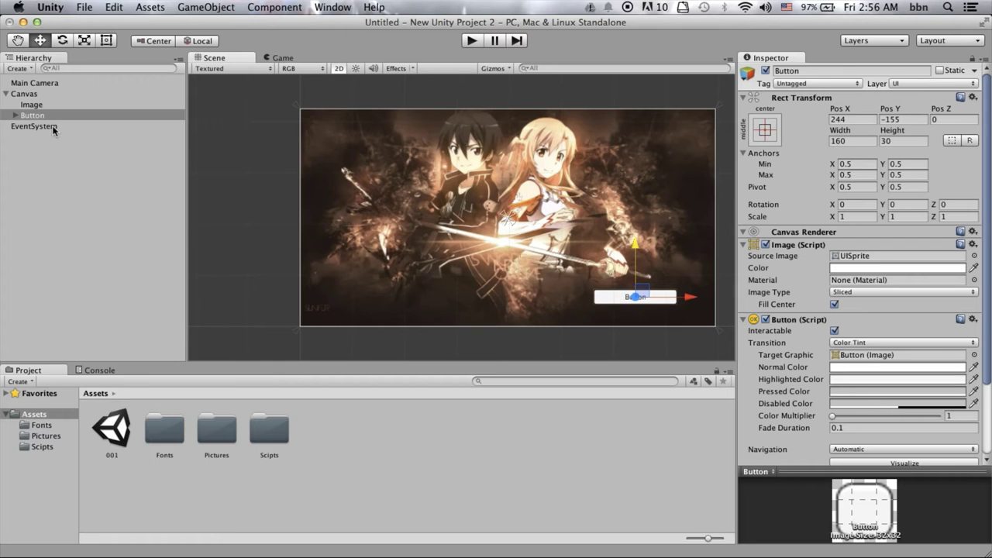
Change the new button's label text to Back.
click(16, 116)
click(36, 126)
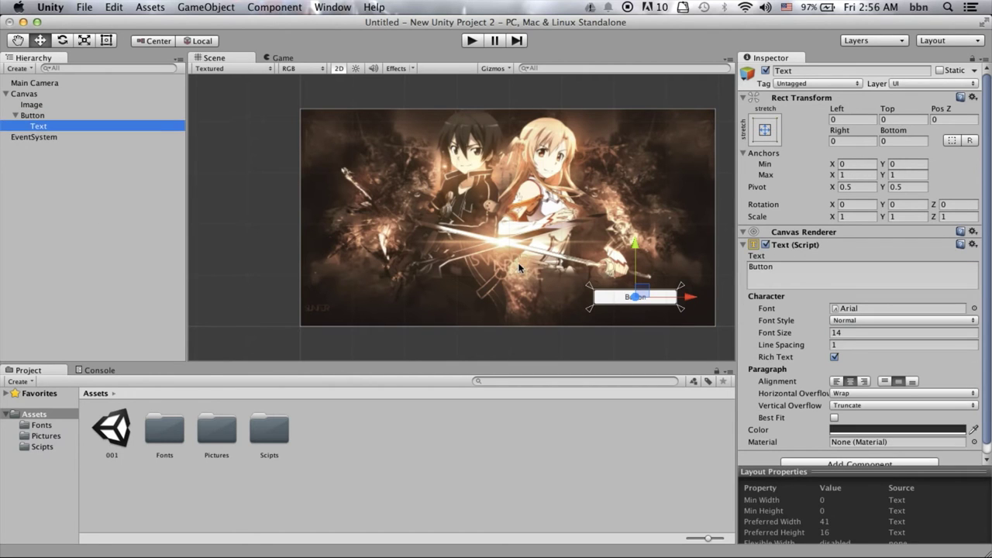
click(785, 270)
text(Bac)
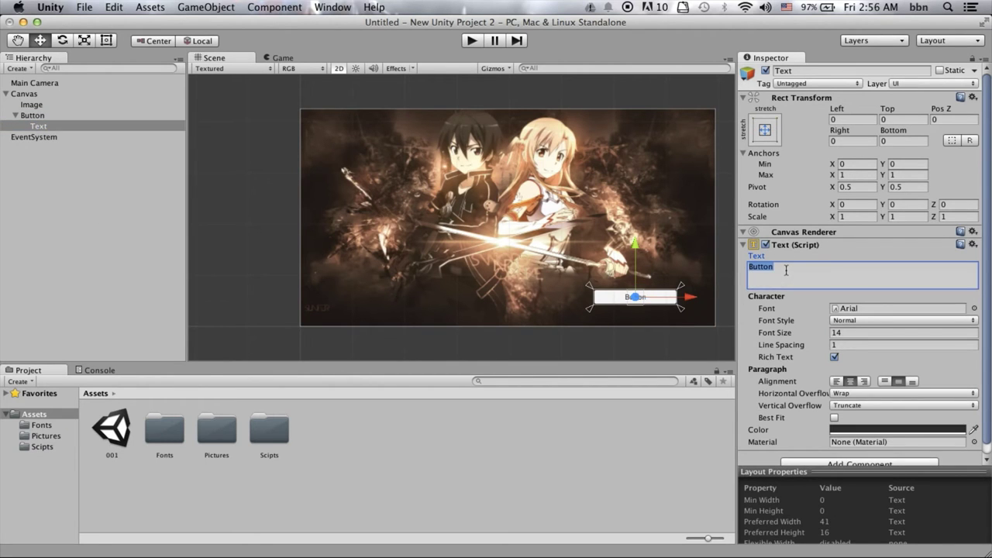
text(k)
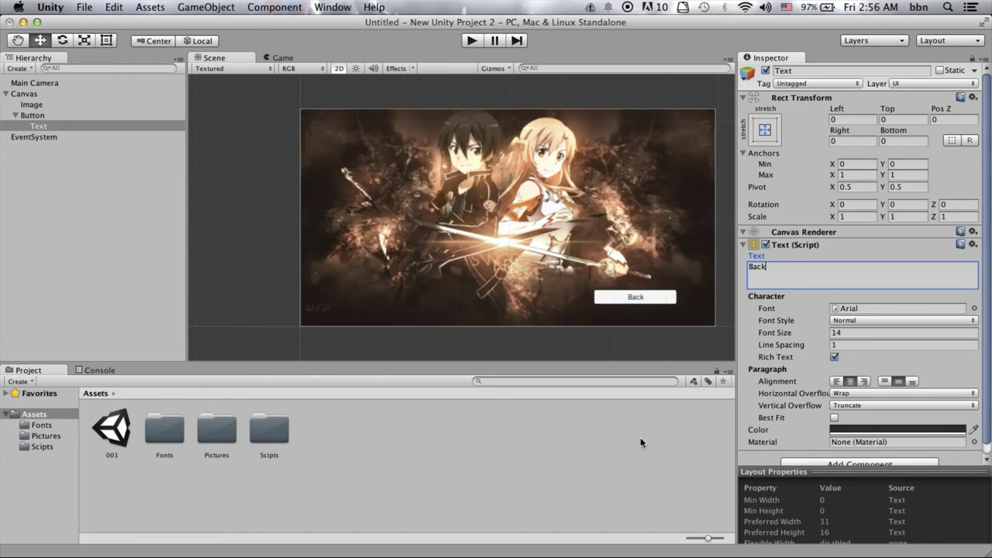
click(669, 434)
Tint the Back button's image light green (H 151, S 232, V 255).
click(665, 301)
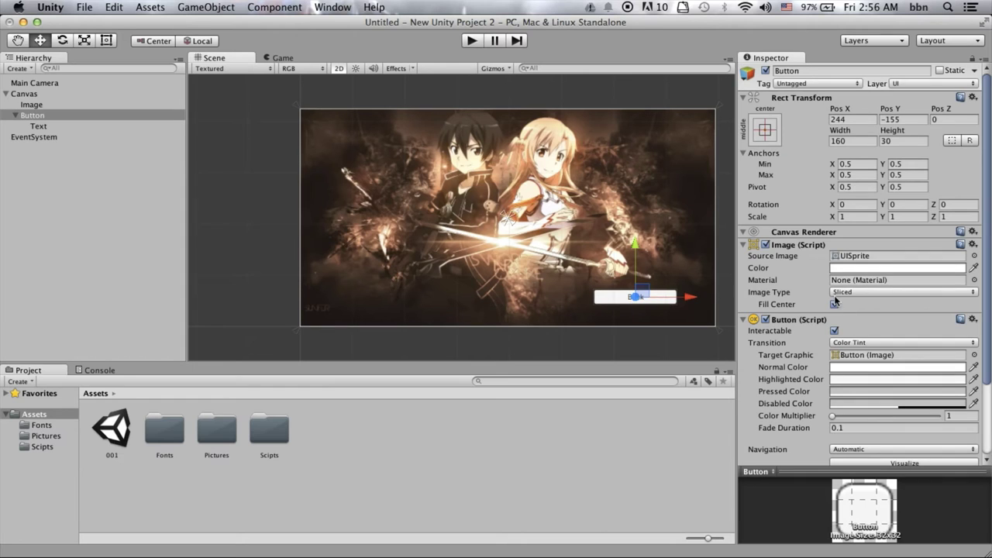
click(872, 268)
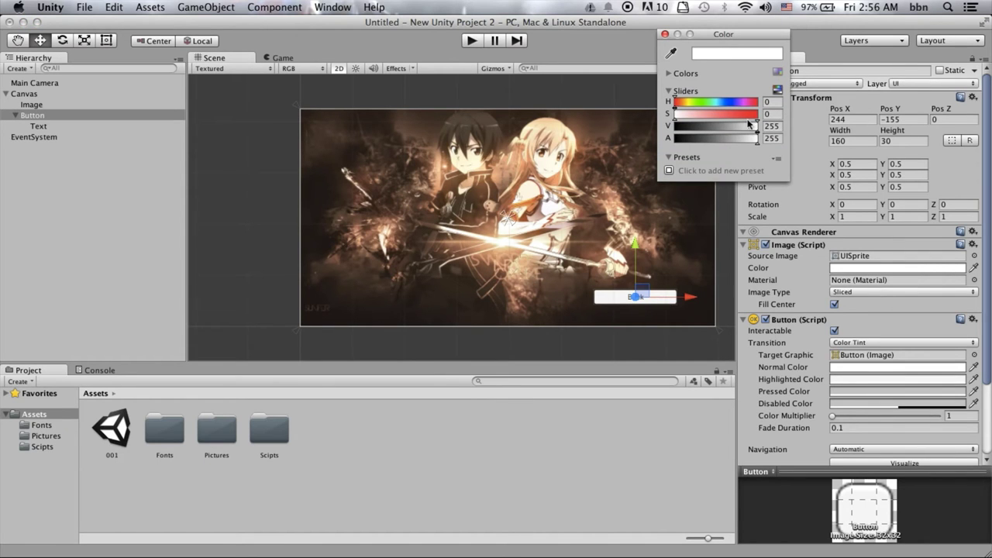
click(750, 116)
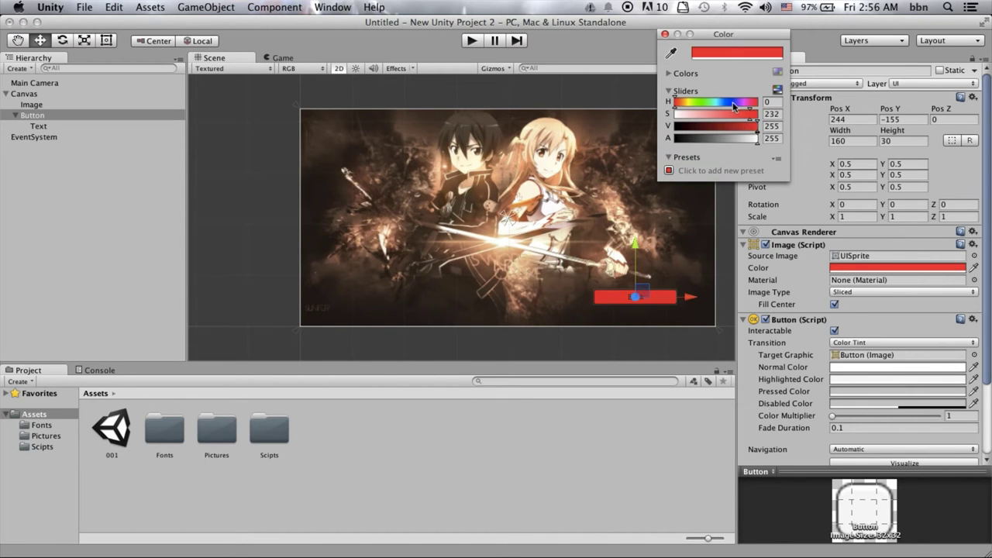
click(734, 103)
drag(721, 103, 714, 103)
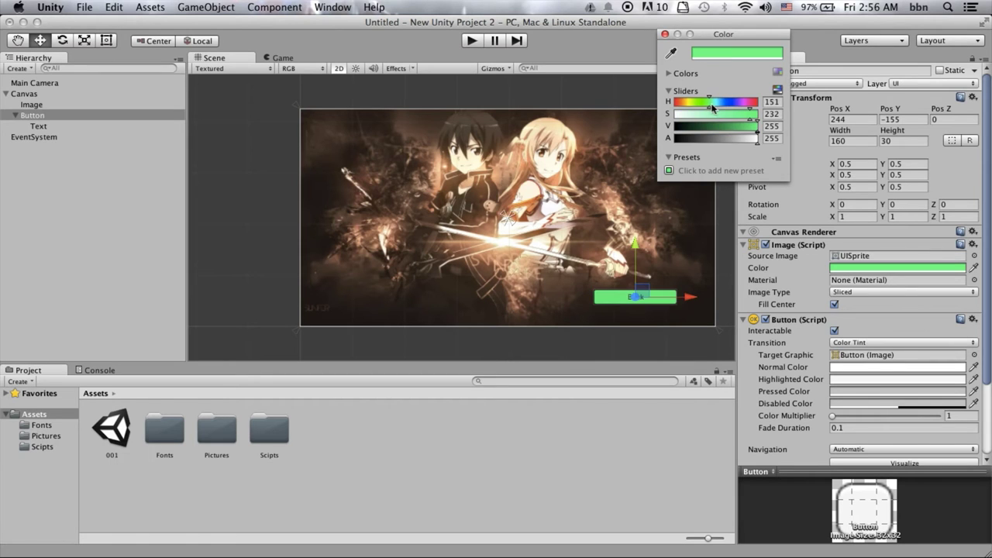
click(665, 35)
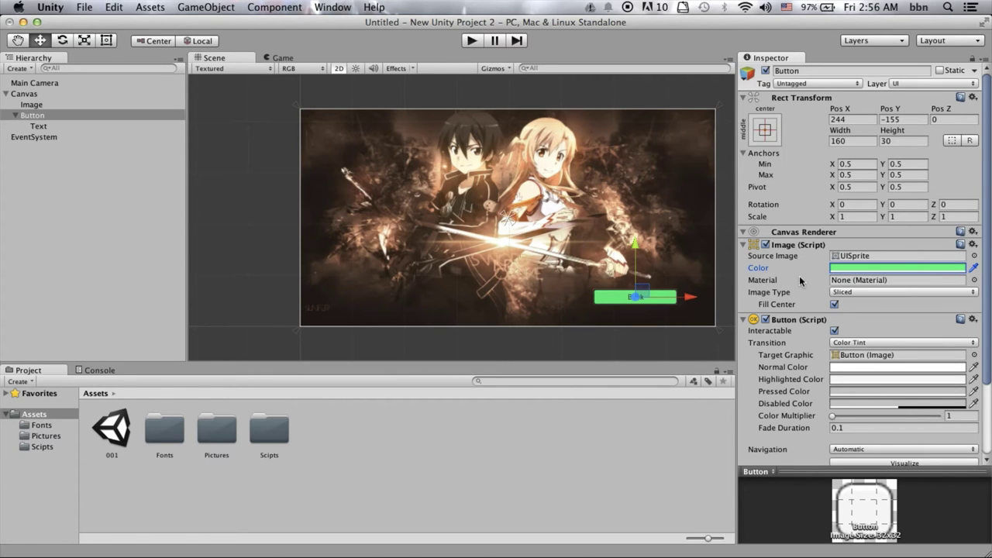
click(862, 314)
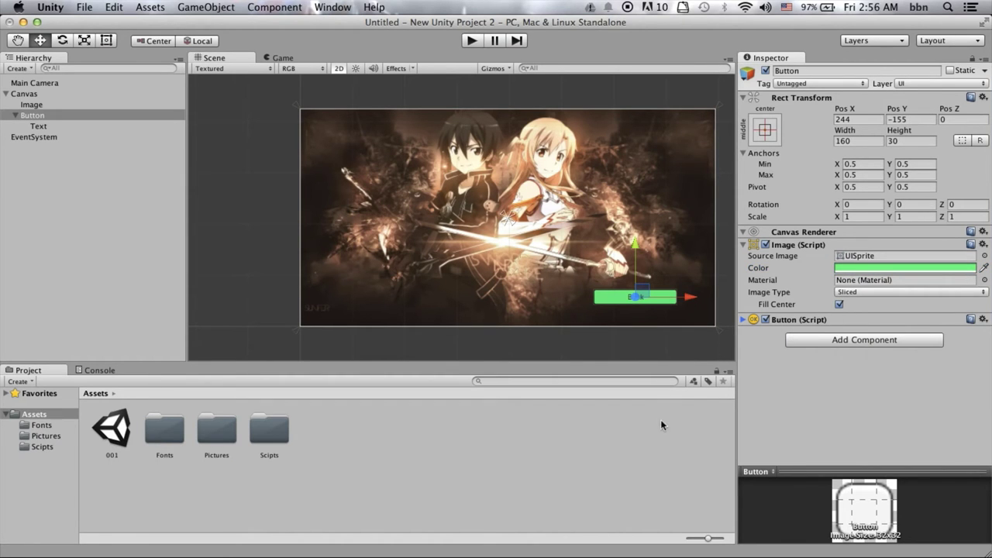
click(839, 304)
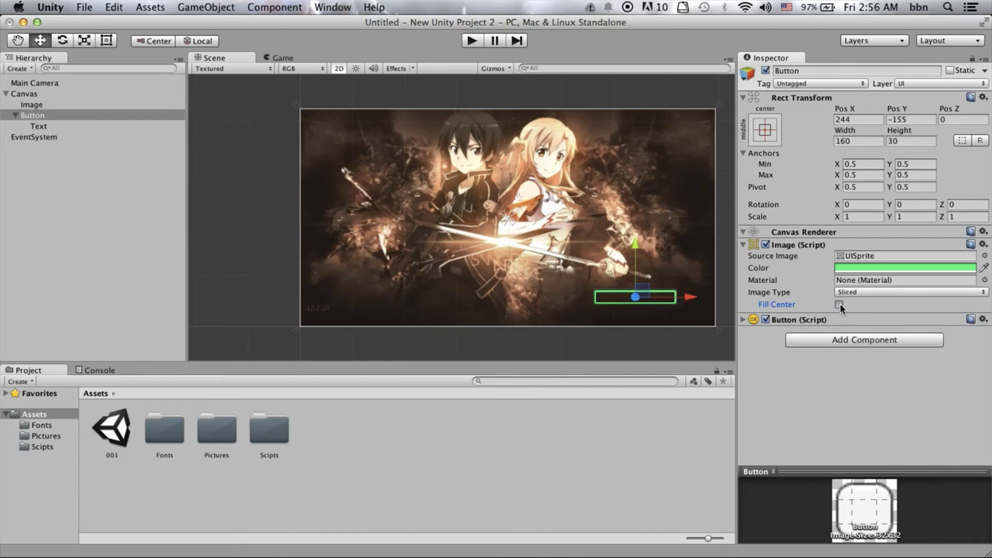
click(839, 305)
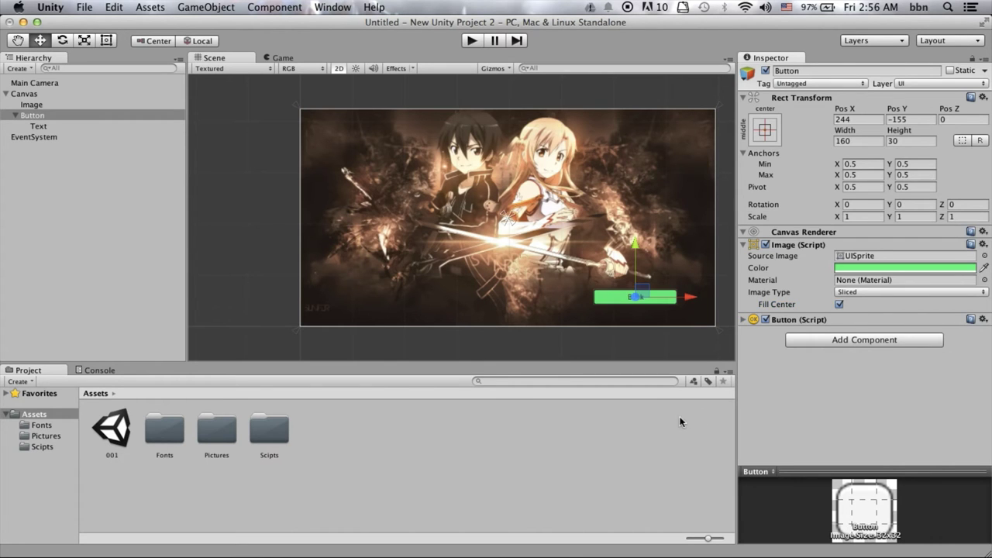
click(651, 450)
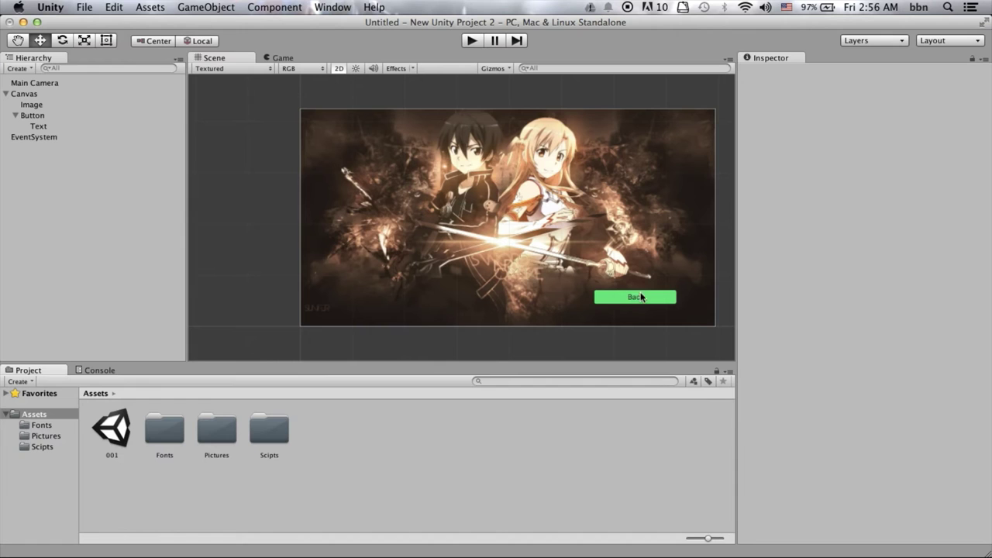
Give the Back button's label the KaushanScript-Regular font, Bold style and size 15.
click(642, 297)
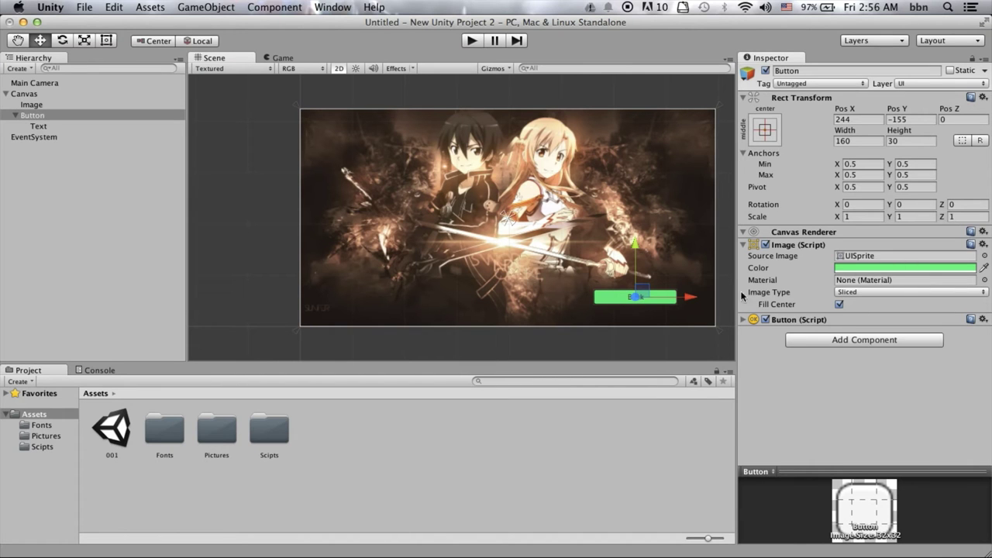
click(58, 125)
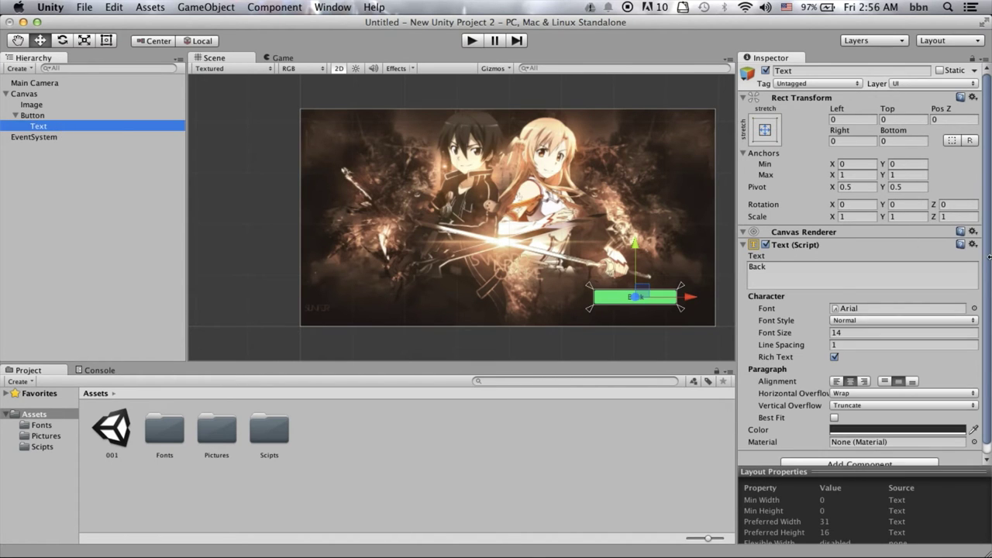
click(975, 308)
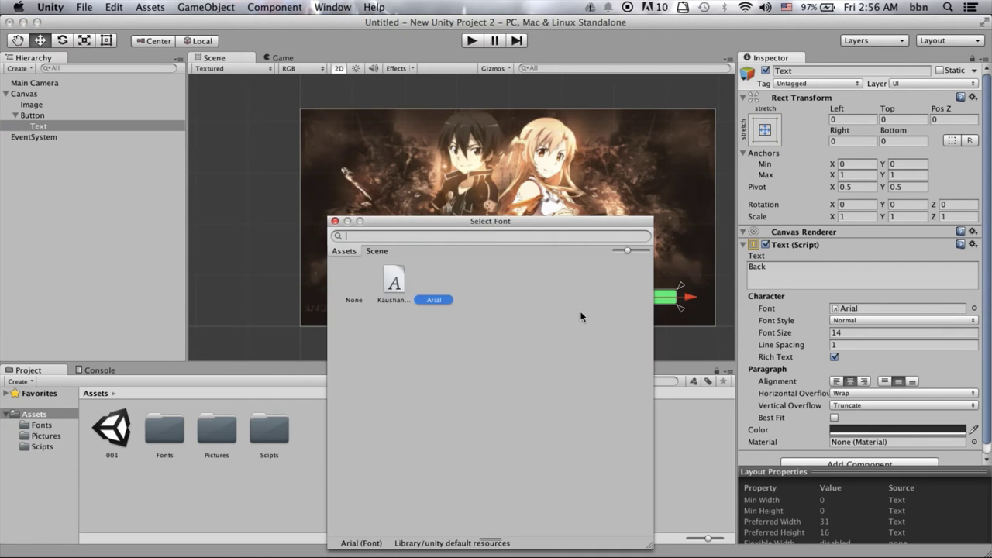
click(392, 283)
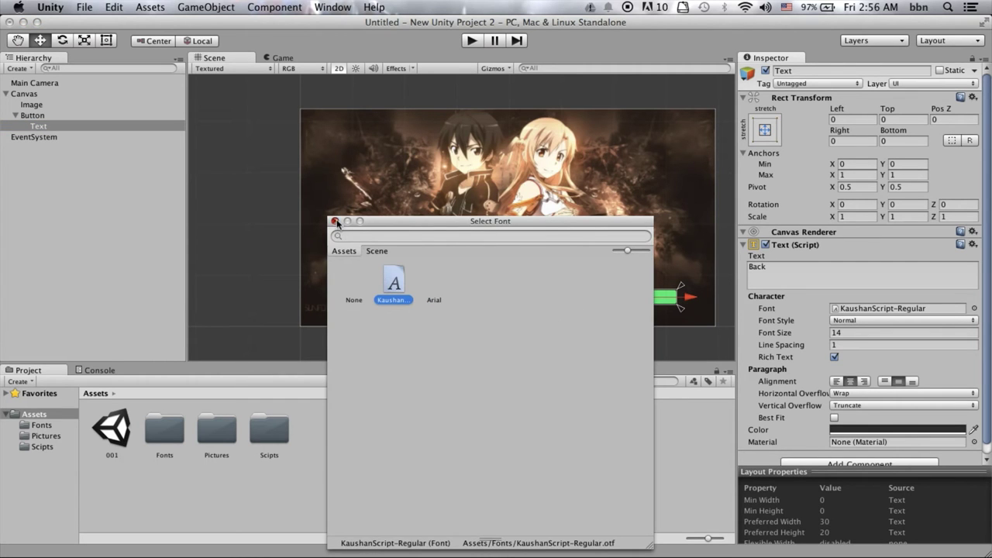
click(335, 221)
click(878, 320)
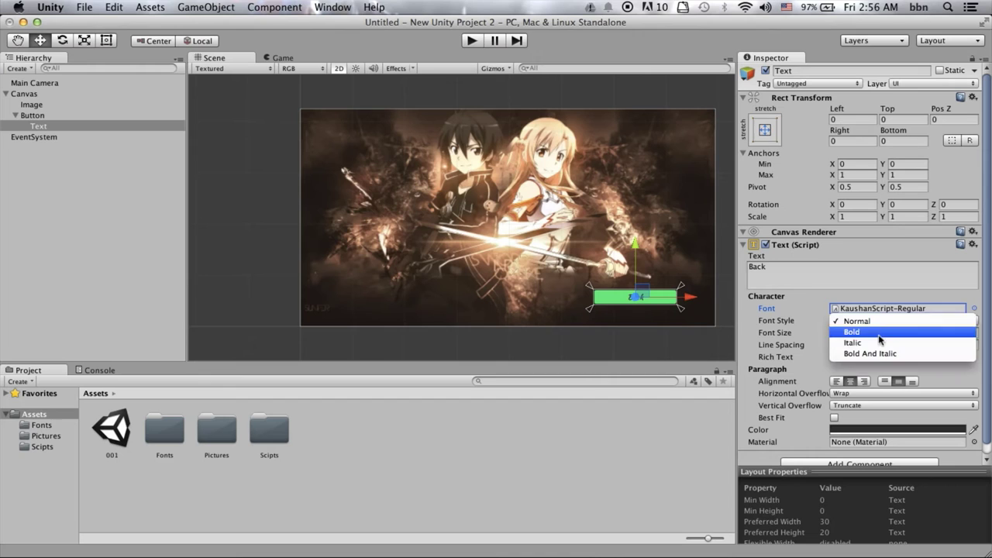
click(860, 331)
click(870, 333)
text(15)
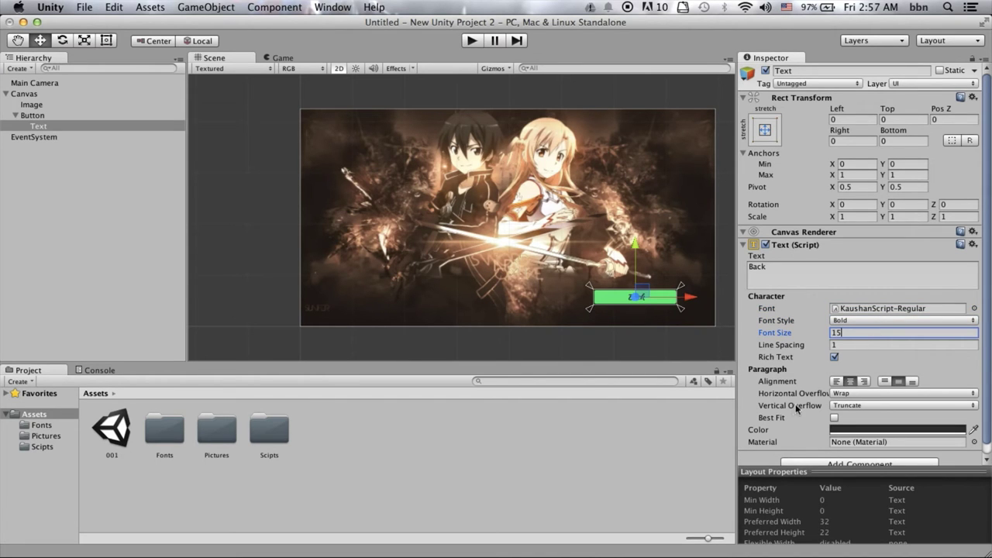
Make the Back label's text colour red, then preview the menu in the Game view.
click(705, 455)
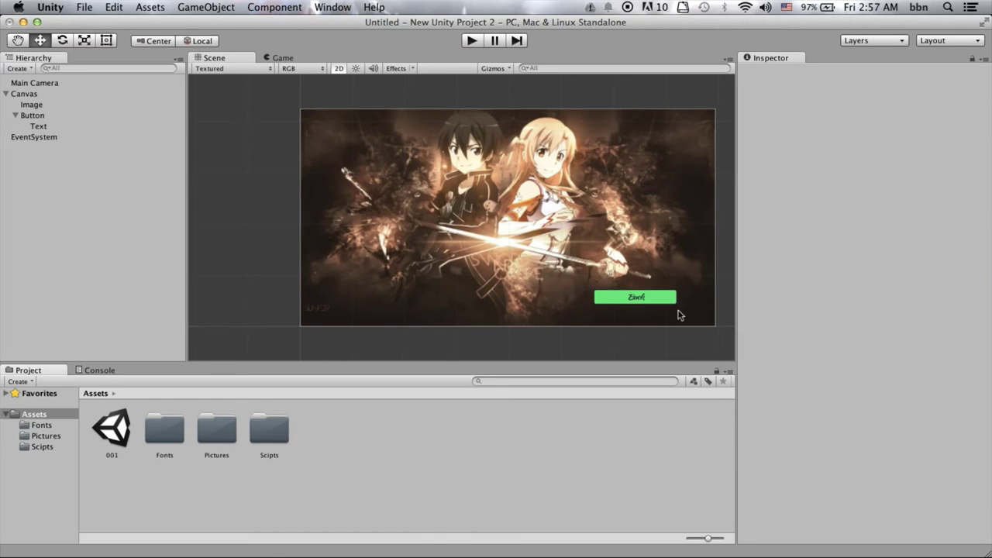
click(636, 296)
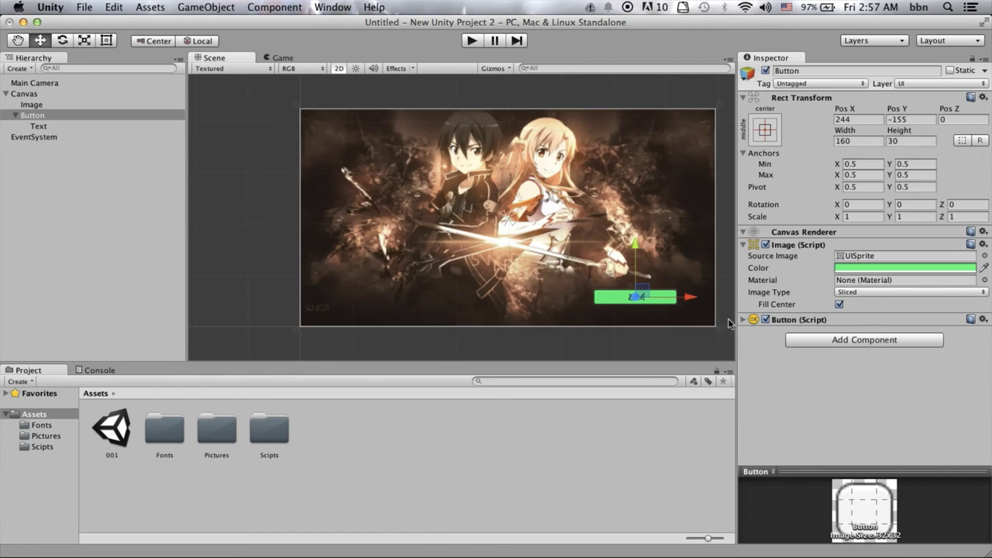
click(70, 125)
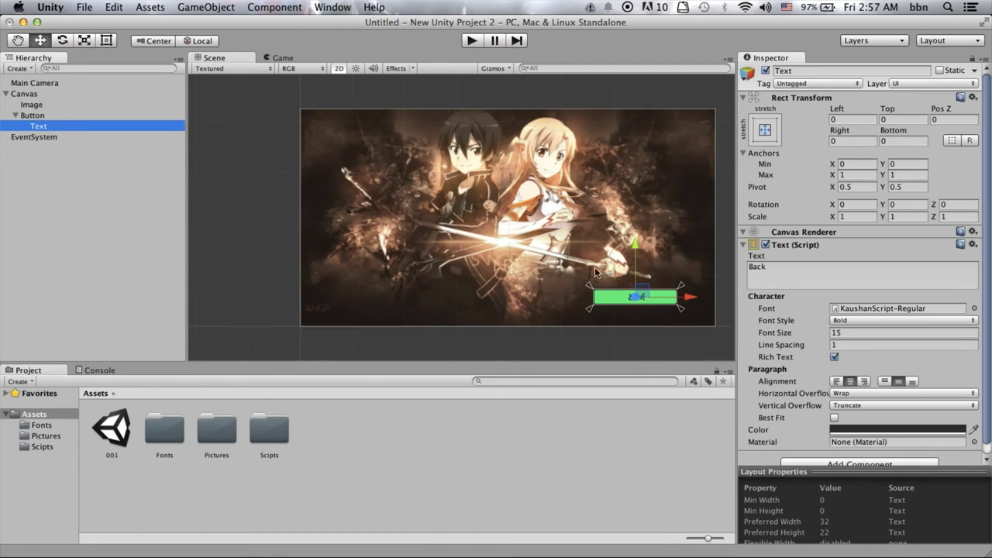
click(899, 429)
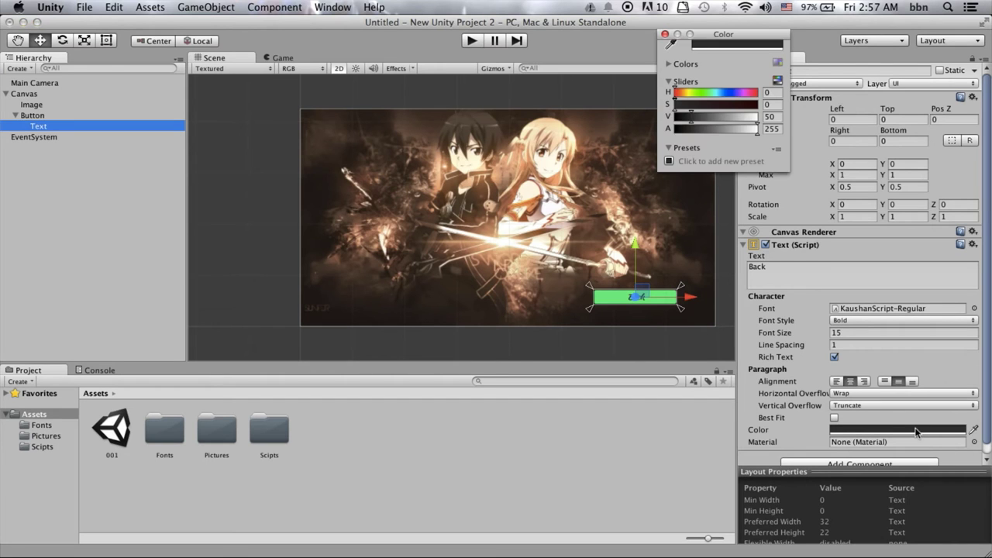
click(754, 132)
click(751, 115)
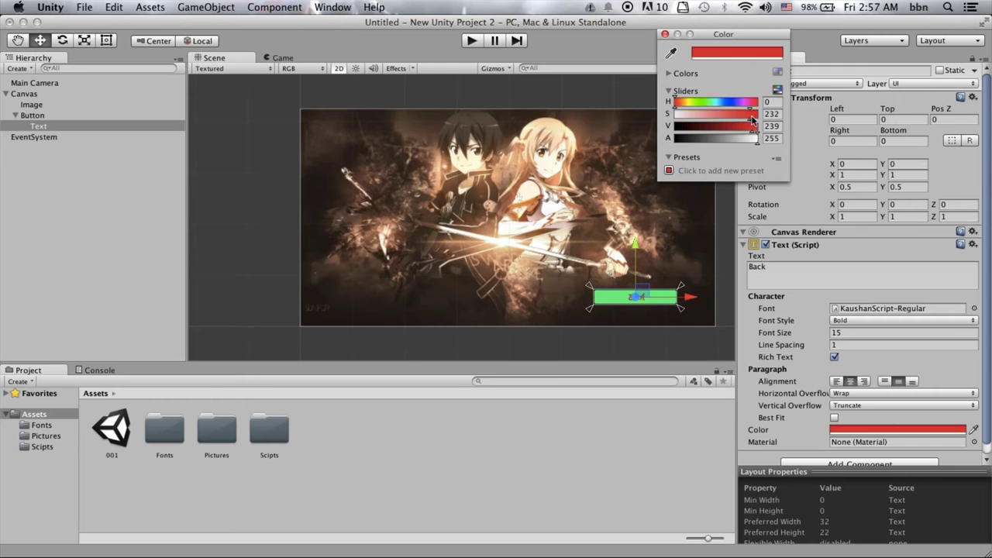
click(665, 34)
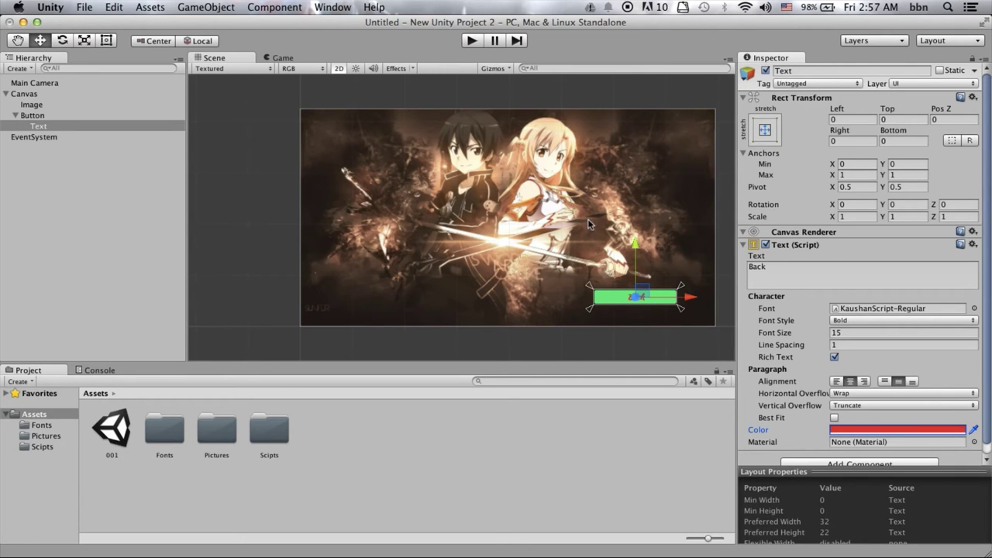
click(286, 59)
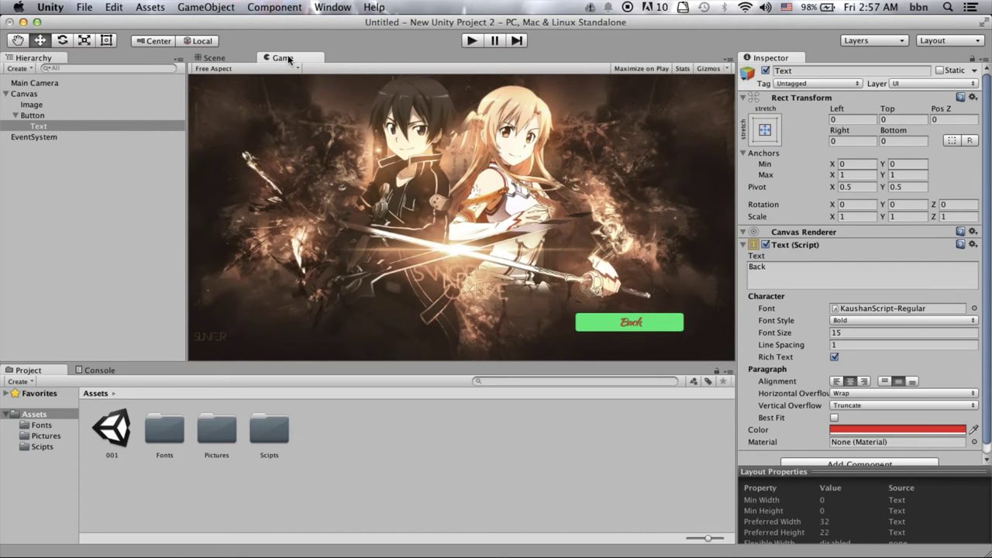
click(221, 59)
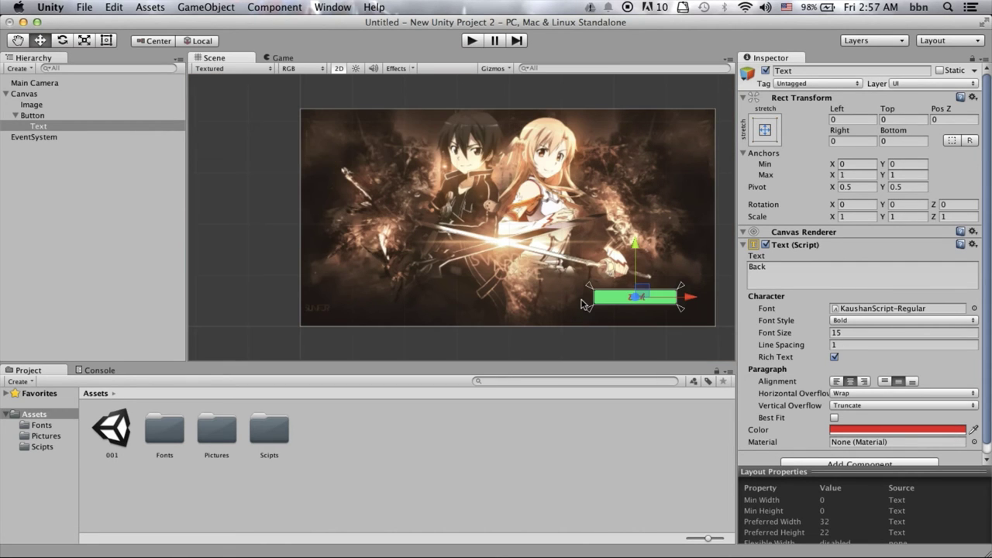
Save the current scene as 002.
click(87, 9)
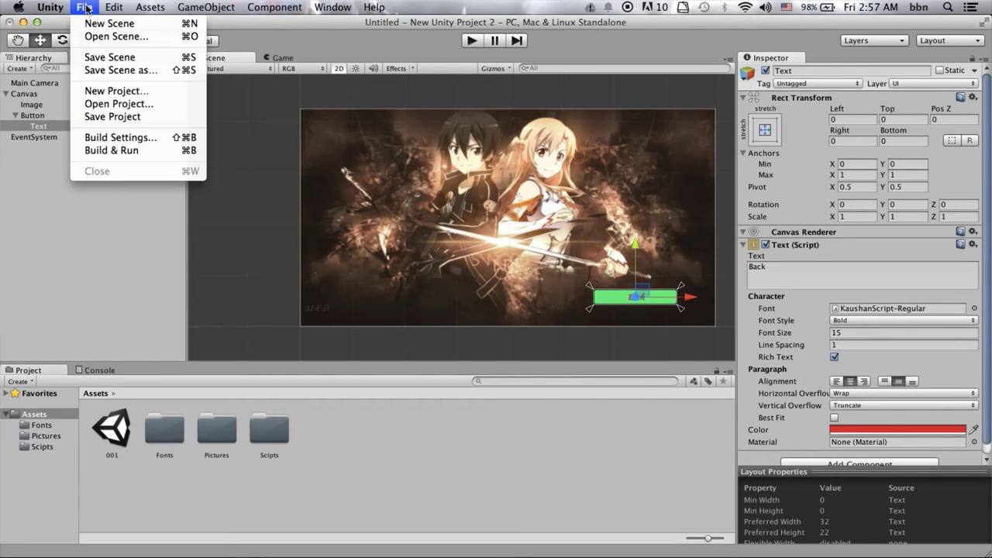
click(101, 59)
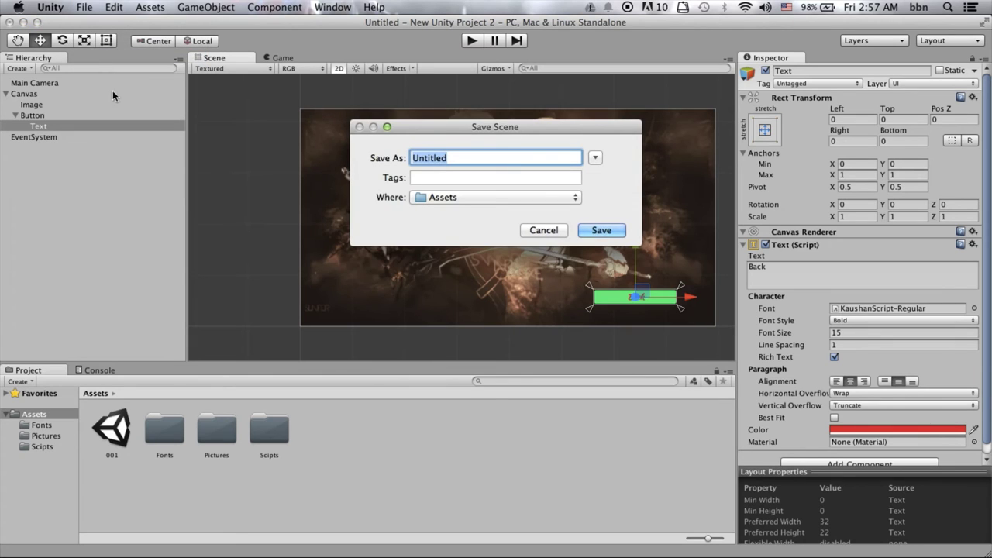
text(002)
click(611, 234)
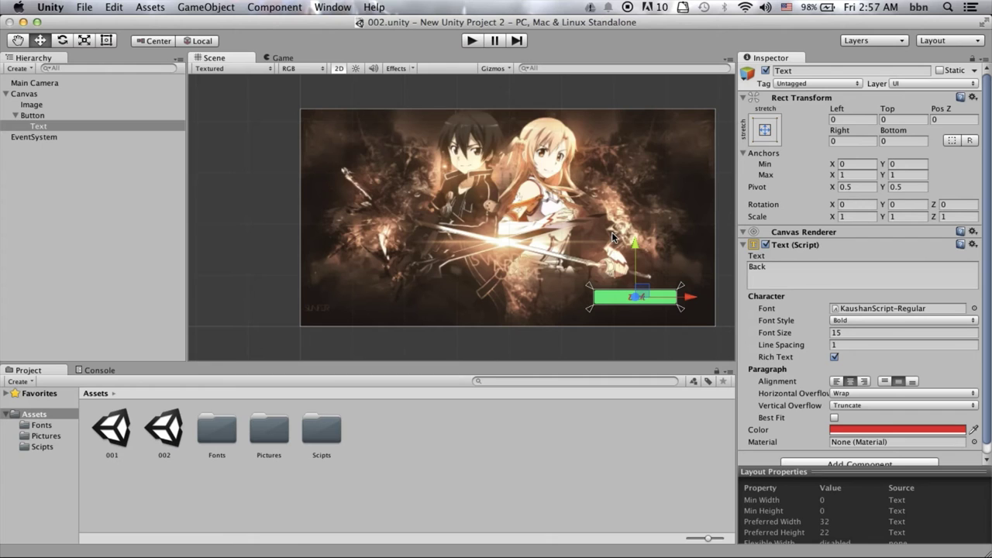
Save the whole project and clear the selection.
click(86, 7)
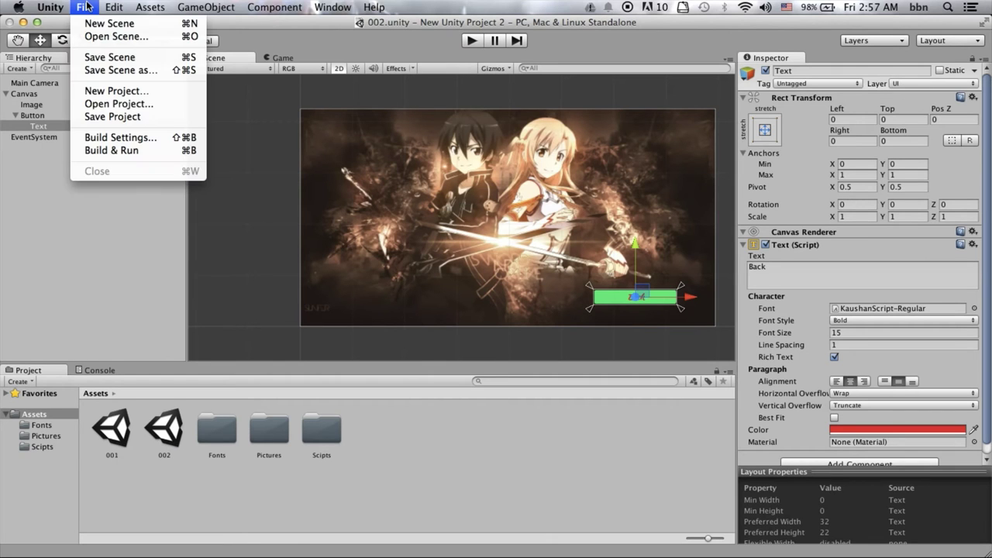
click(156, 119)
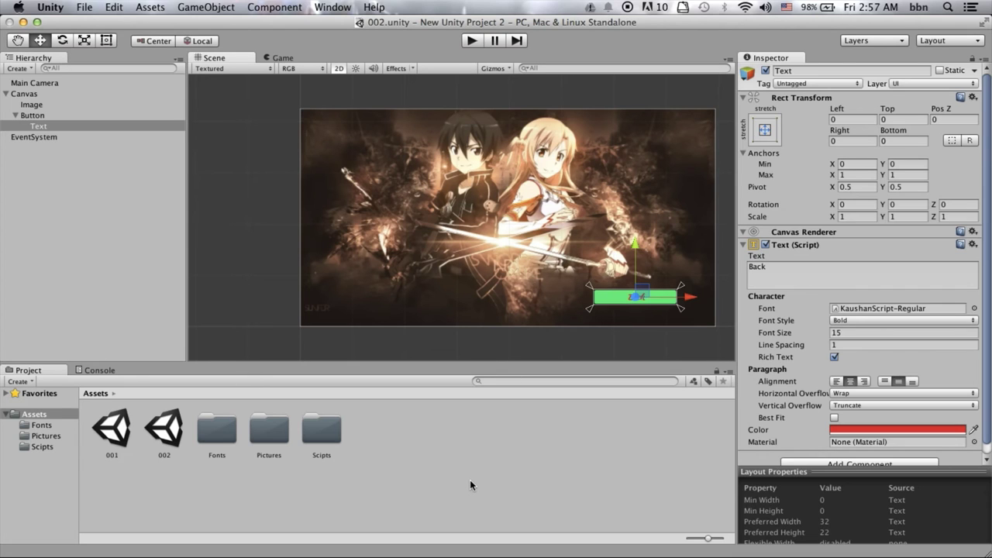
click(469, 480)
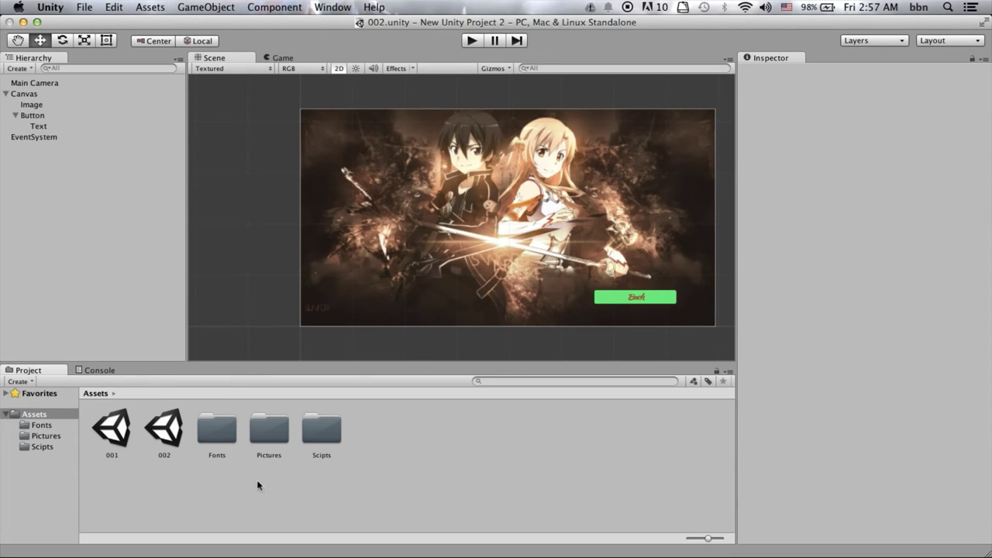
View the UIControl script in the Scipts folder, then return to the top-level Assets folder.
click(54, 434)
click(48, 448)
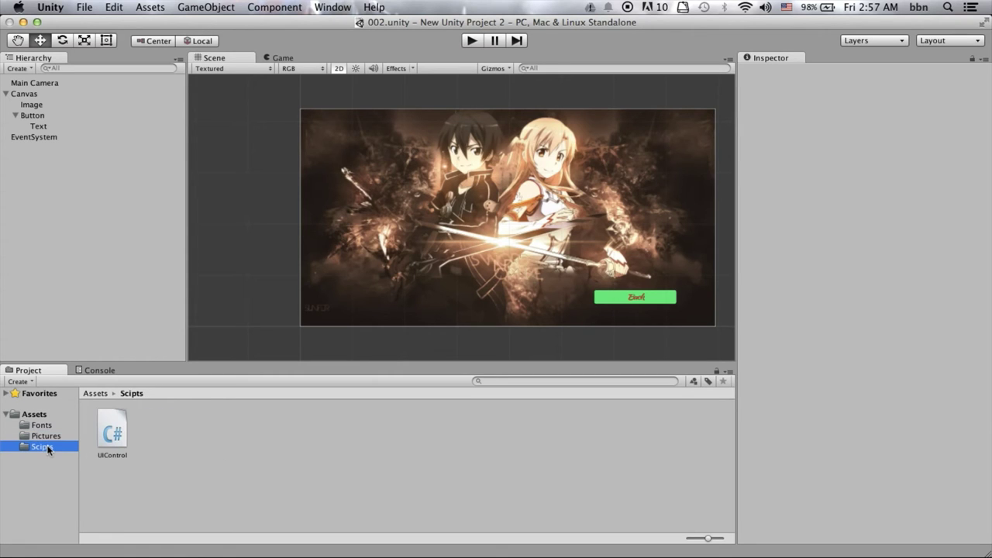
click(113, 433)
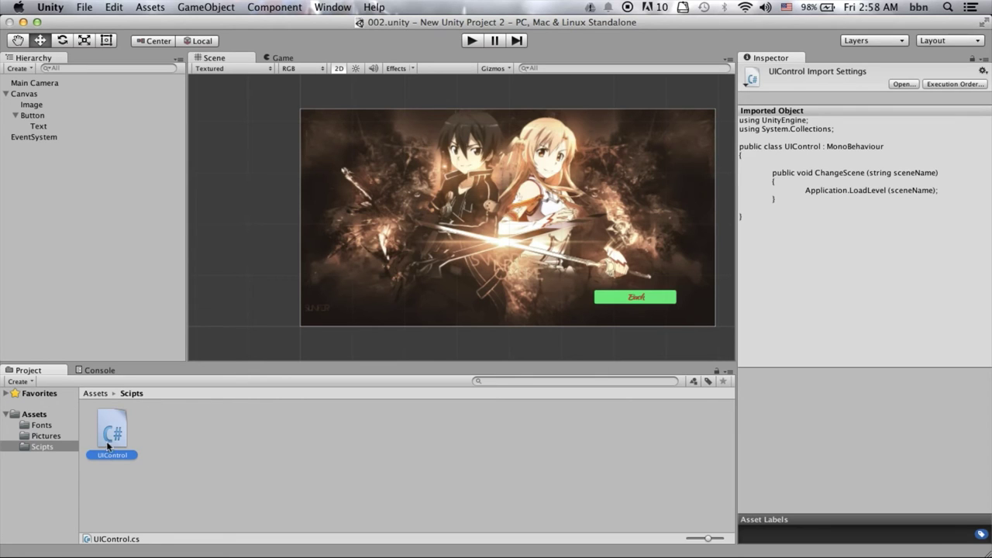
click(42, 426)
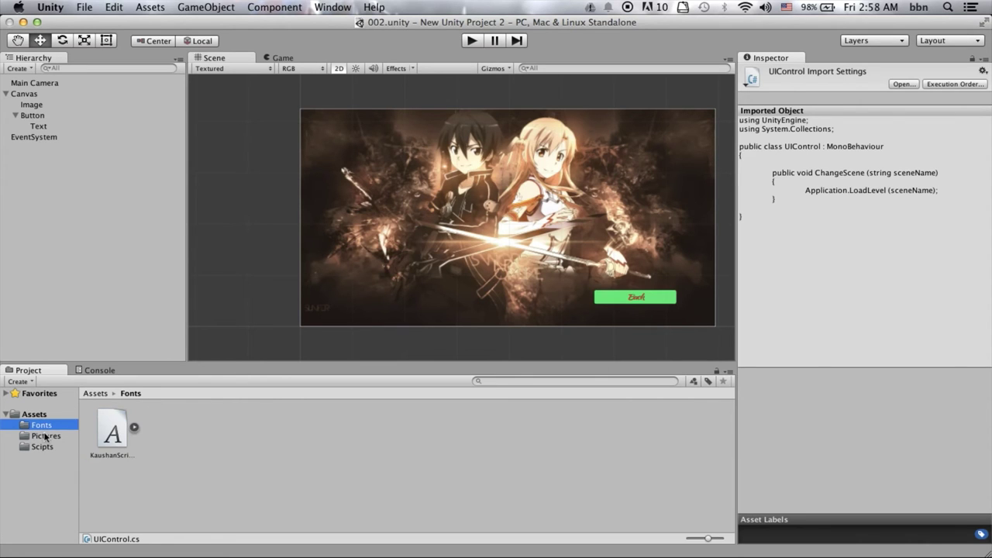
click(45, 437)
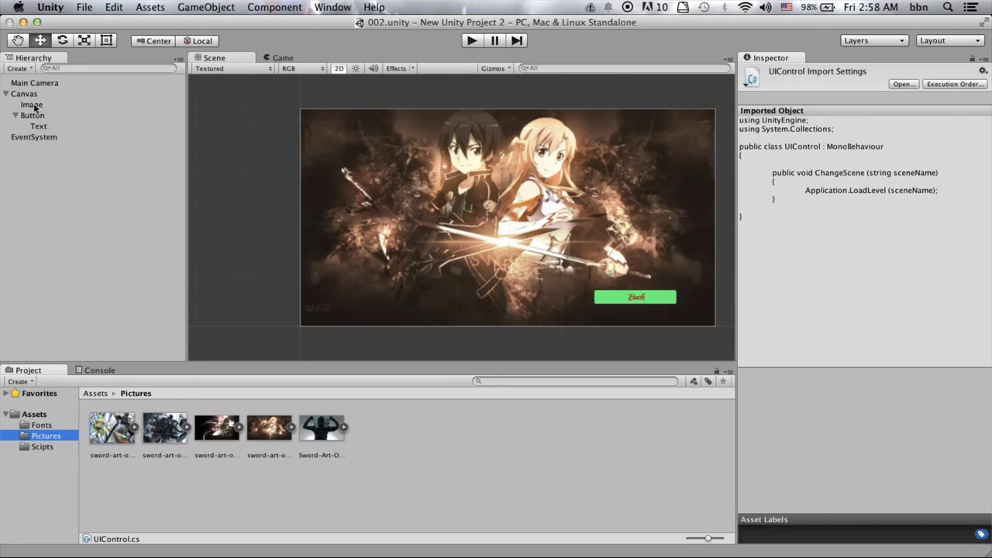
click(42, 418)
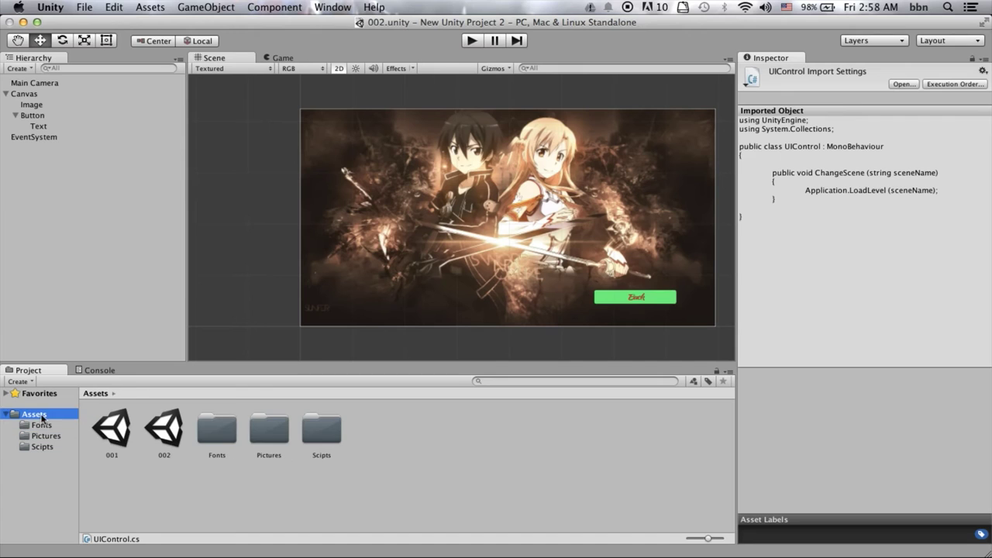
Reopen scene 001, expand the Canvas and select the Start button.
double_click(120, 439)
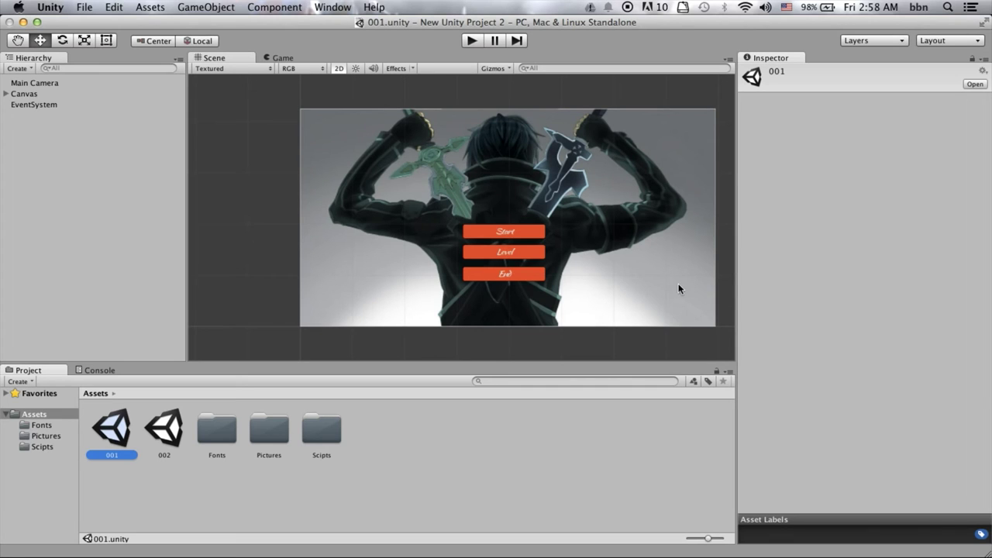
click(20, 94)
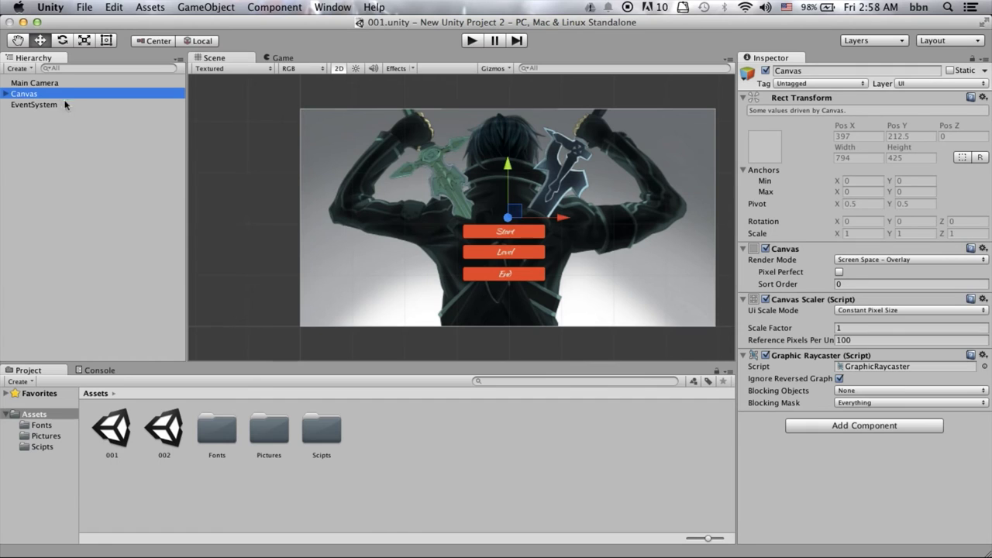
click(7, 93)
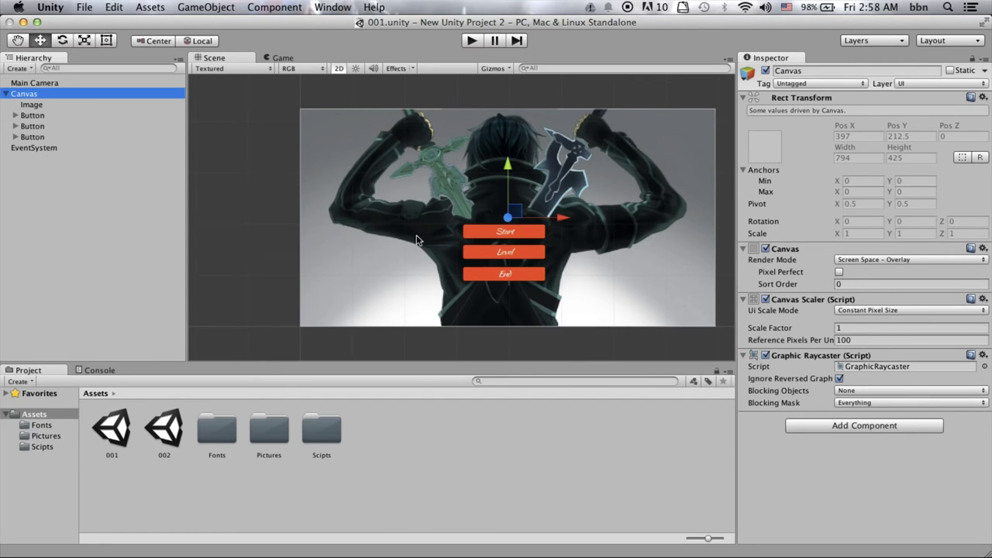
click(26, 116)
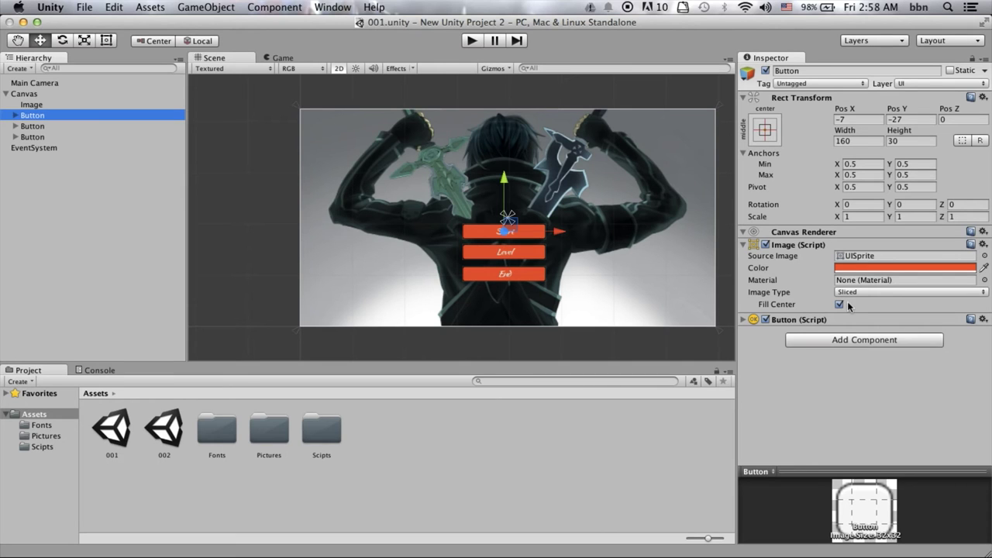
Check the Start button's text label, then toggle the button's Fill Center off and on.
click(15, 115)
click(36, 126)
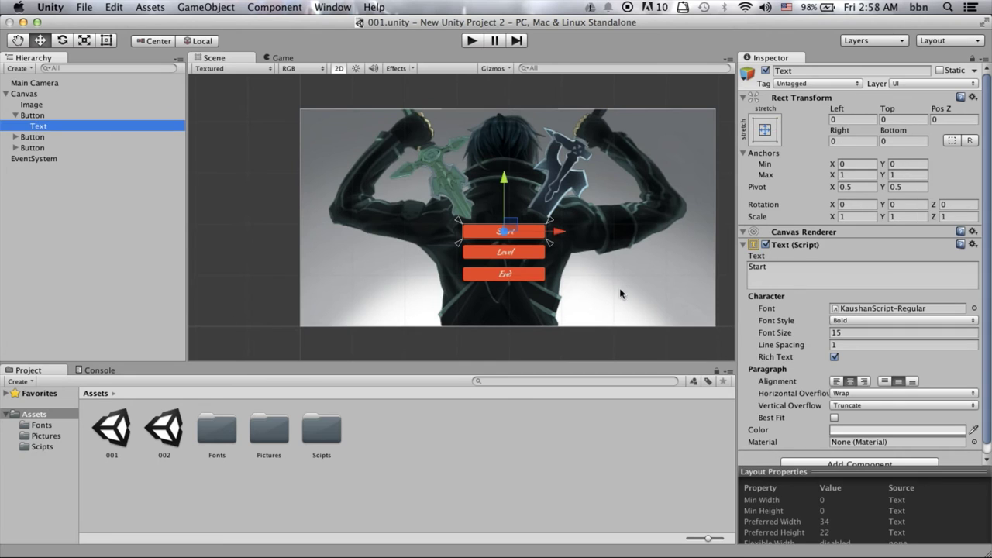
scroll(800, 336, down, 1)
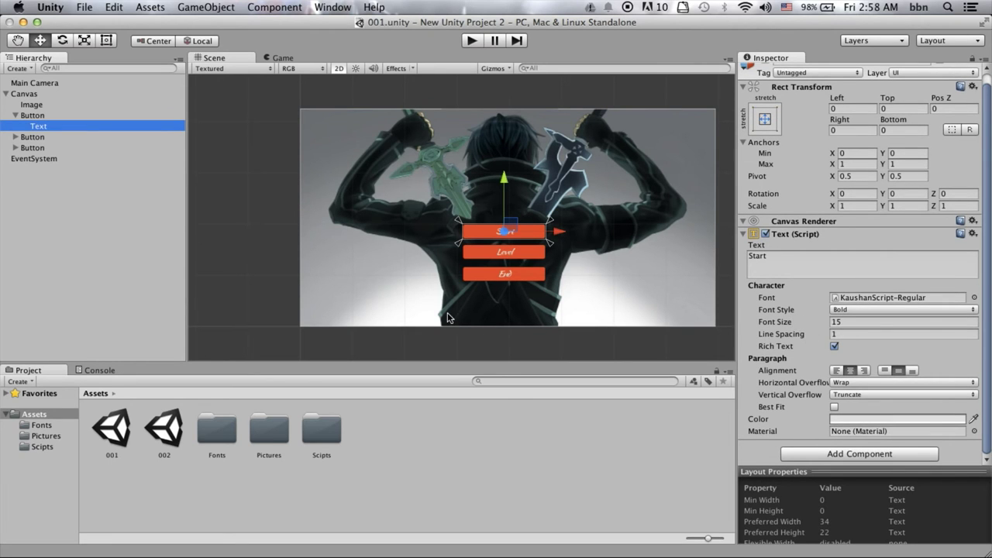
click(33, 115)
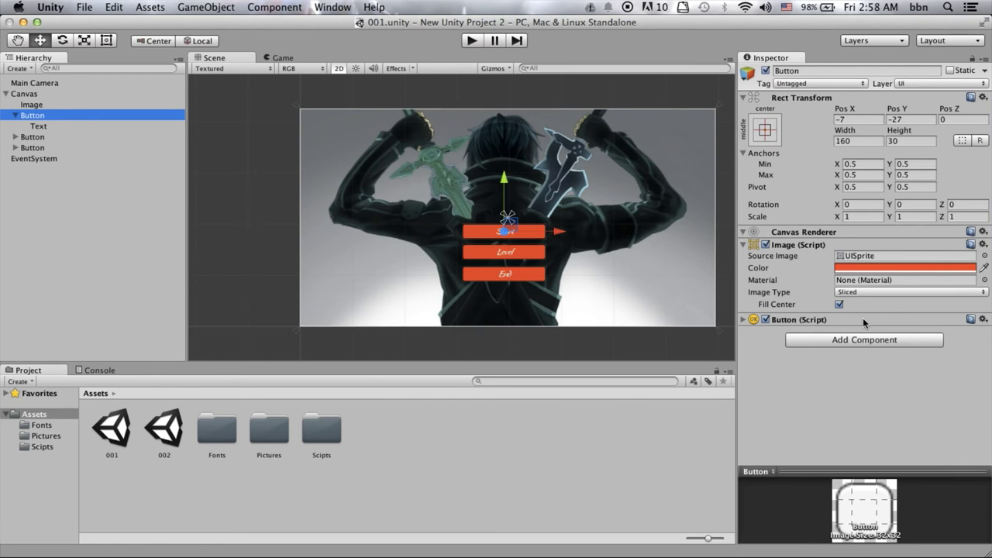
click(839, 303)
click(838, 304)
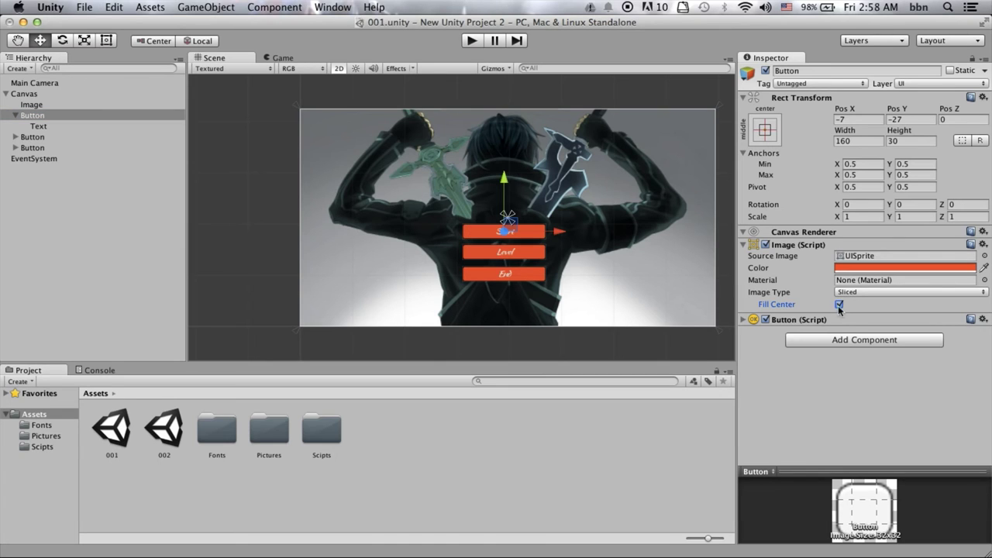
Expand the Button component and open the colour picker for Highlighted Color.
click(746, 324)
click(746, 320)
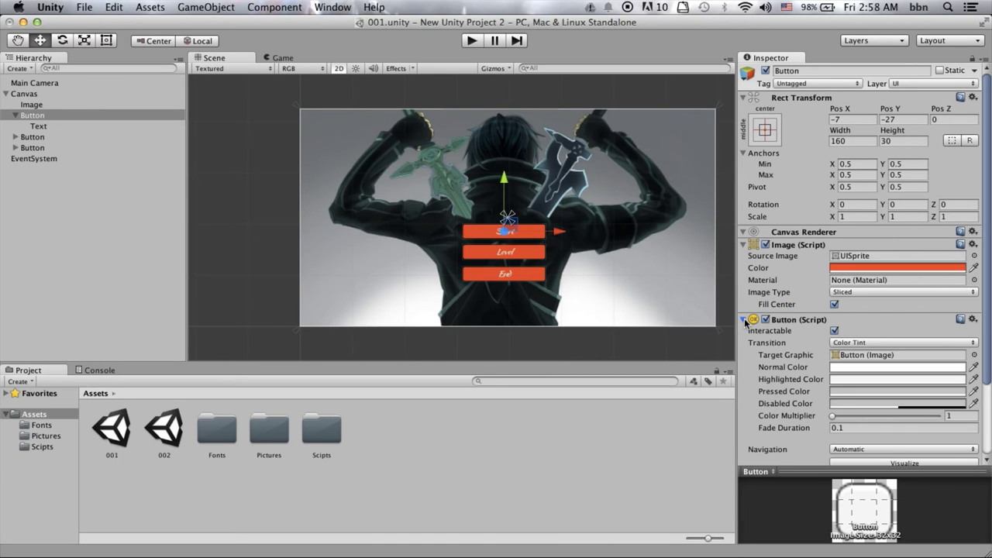
scroll(826, 330, down, 1)
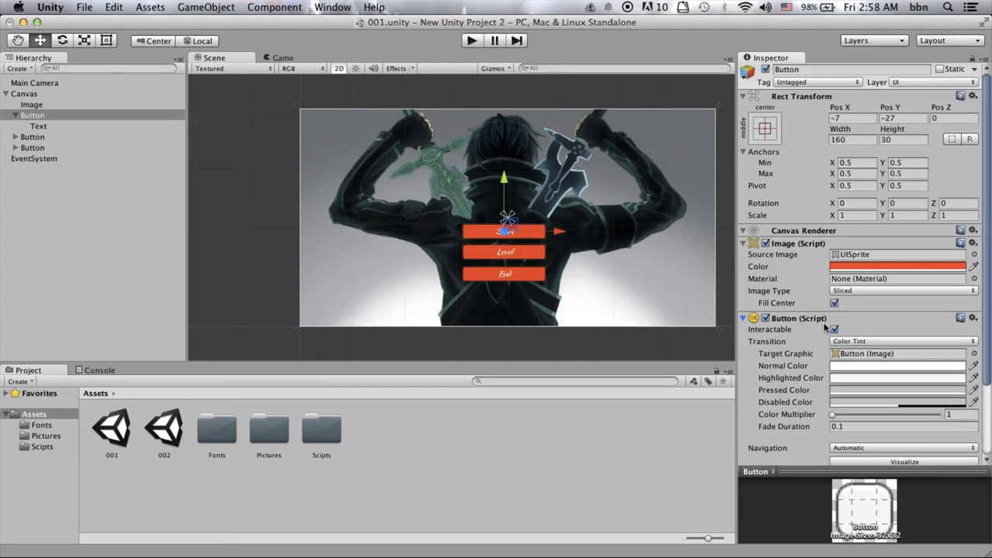
scroll(810, 340, down, 1)
scroll(834, 384, down, 1)
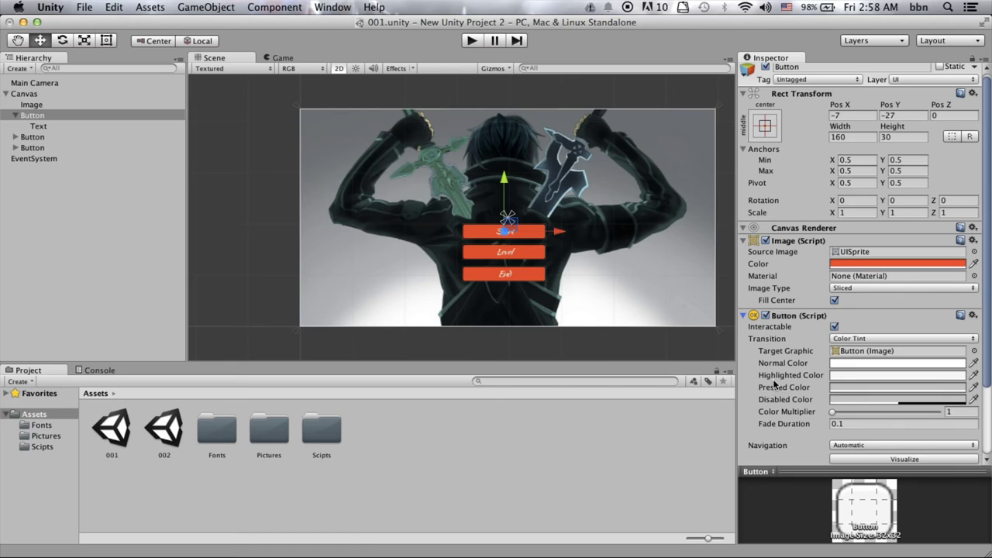
click(854, 376)
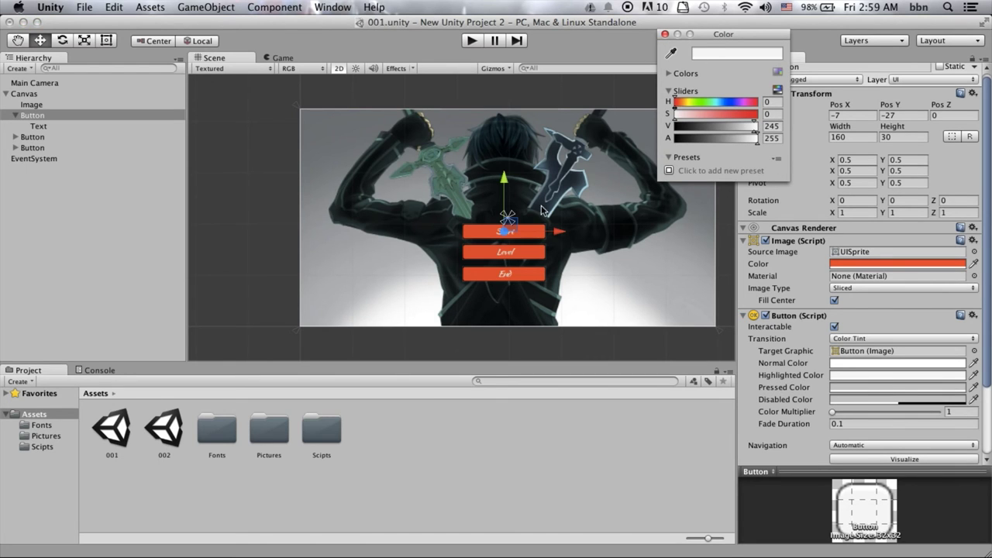
Set a bright green Highlighted Color on the Start, Level and End buttons, then test hover in Play mode.
click(664, 34)
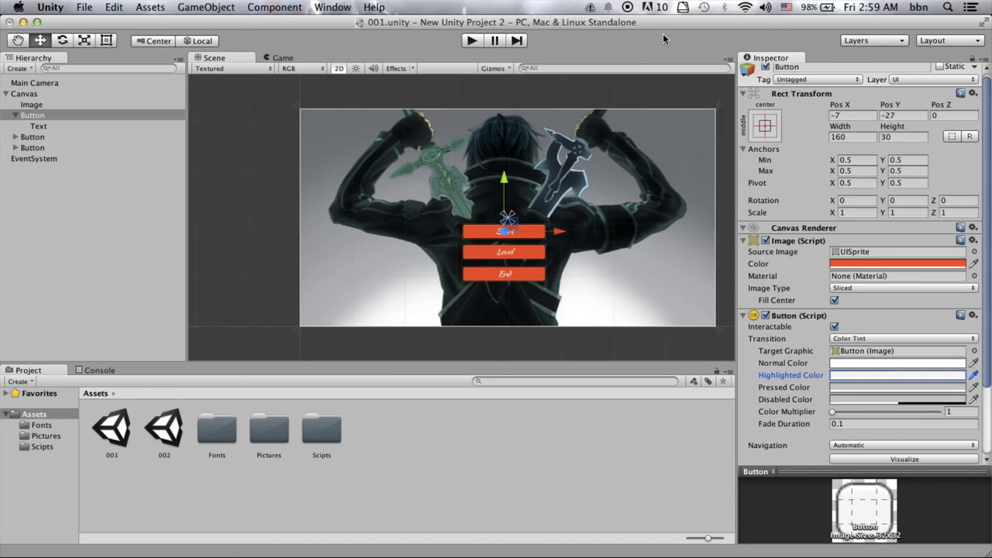
click(17, 116)
click(16, 116)
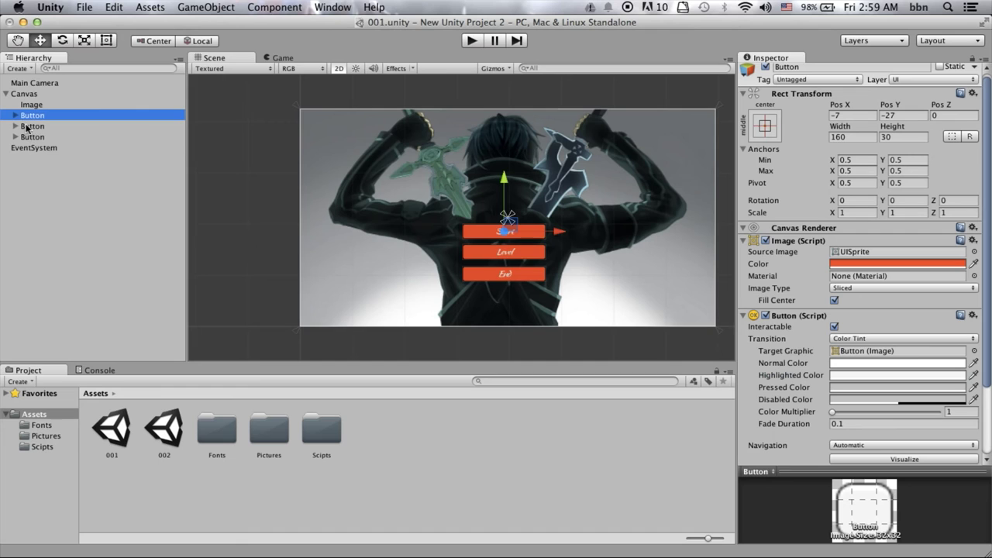
shift+click(31, 137)
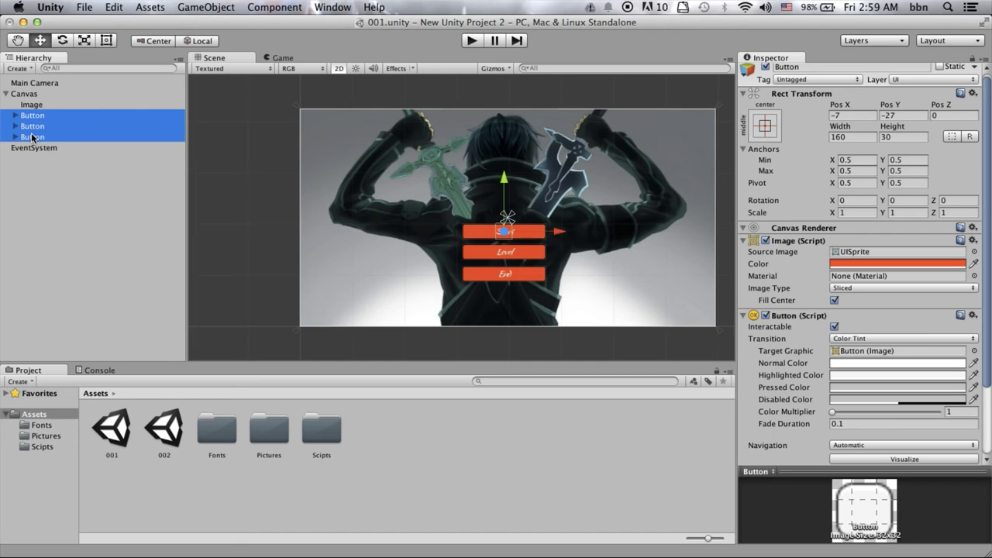
click(874, 376)
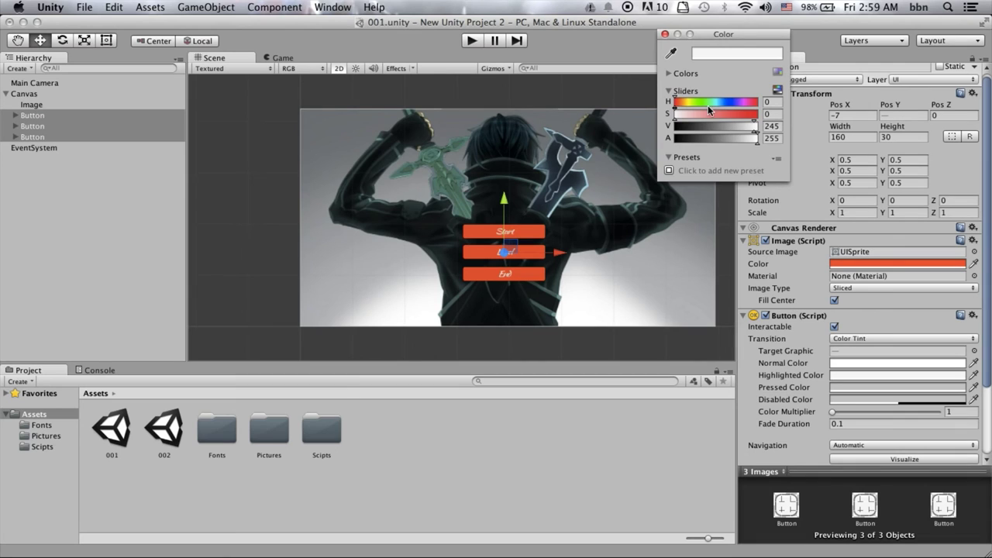
drag(713, 105, 704, 105)
drag(737, 113, 750, 115)
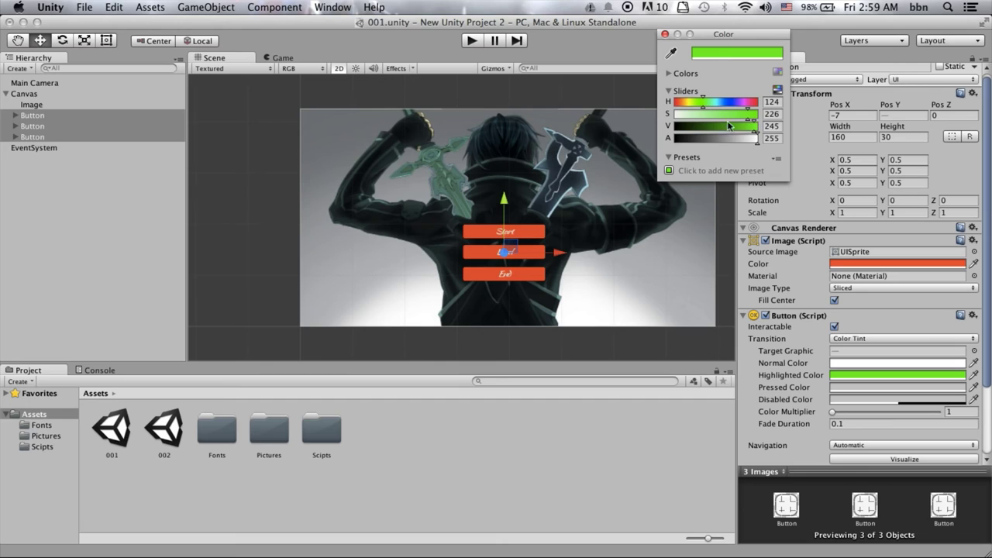
click(666, 35)
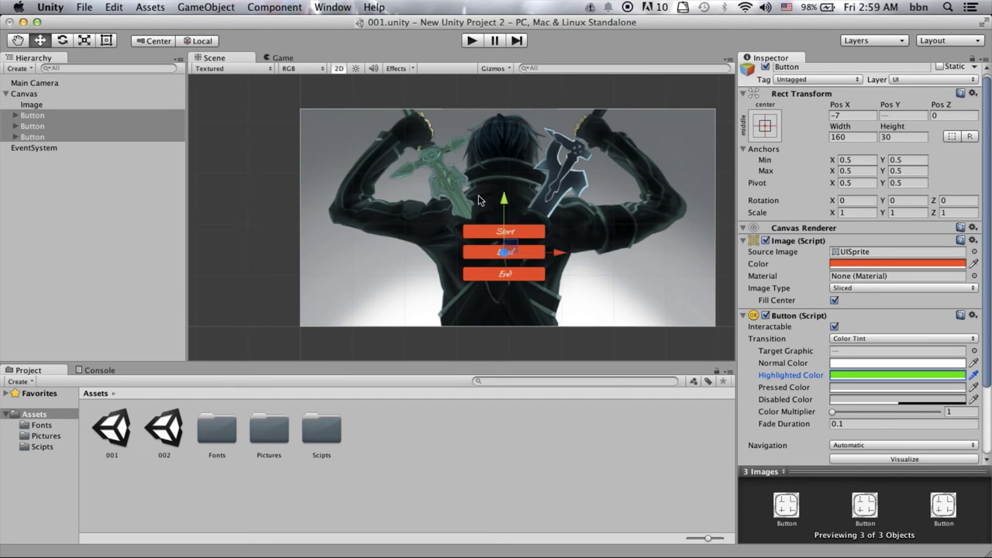
click(472, 42)
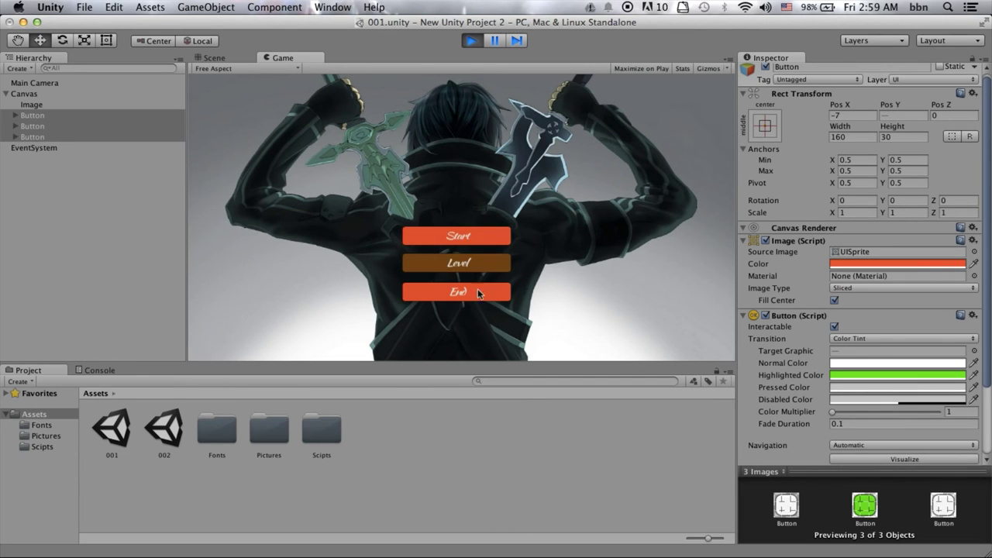
click(470, 40)
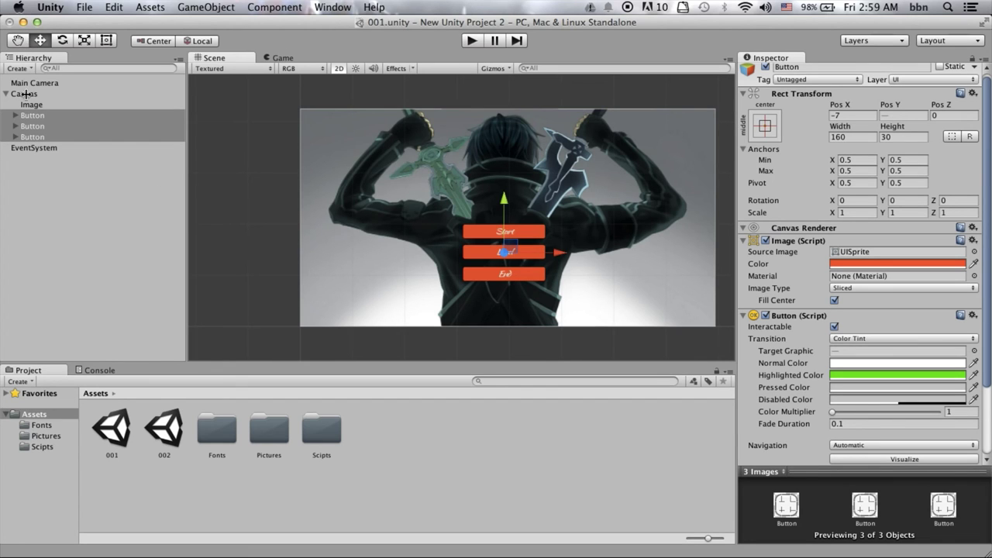
Attach the UIControl script from the Scipts folder to the Canvas.
click(27, 94)
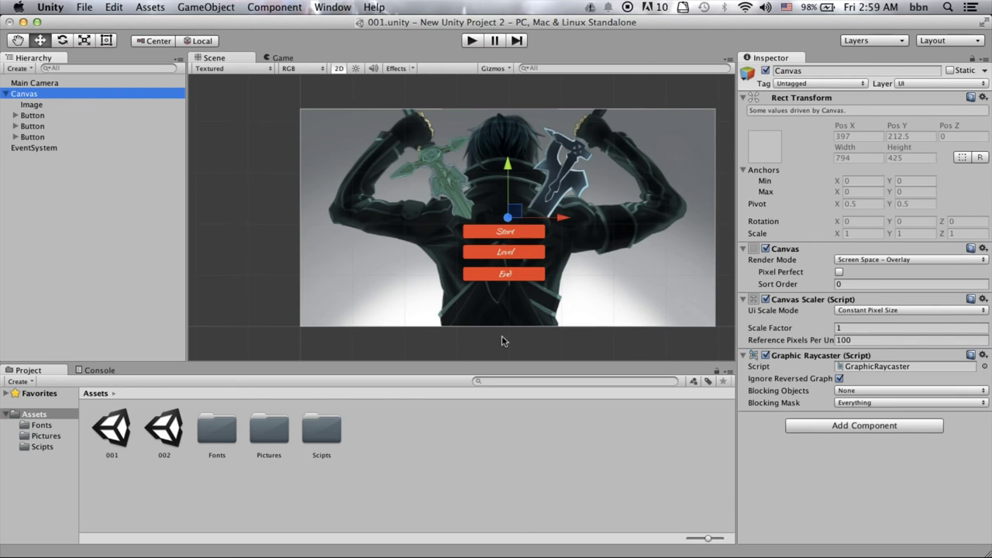
click(40, 446)
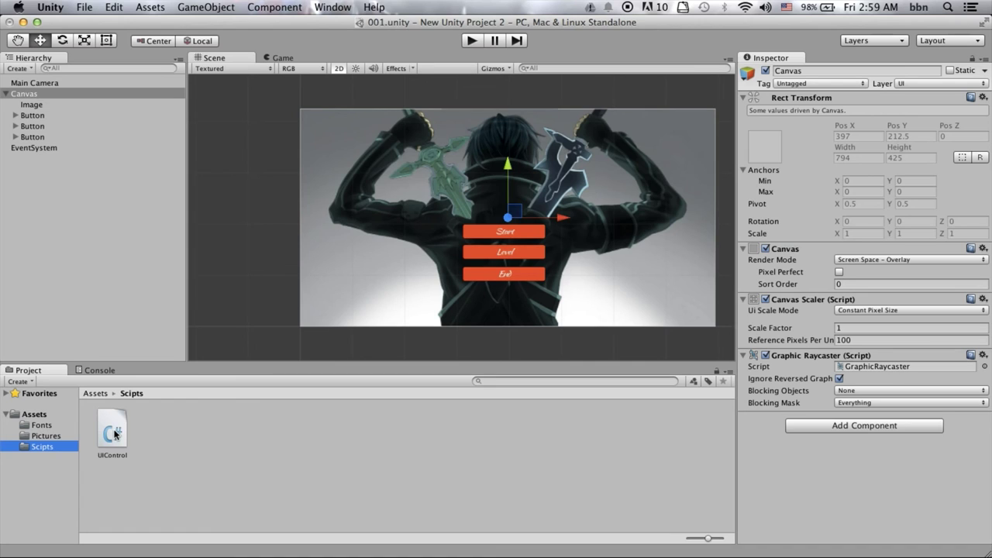
drag(111, 434, 850, 457)
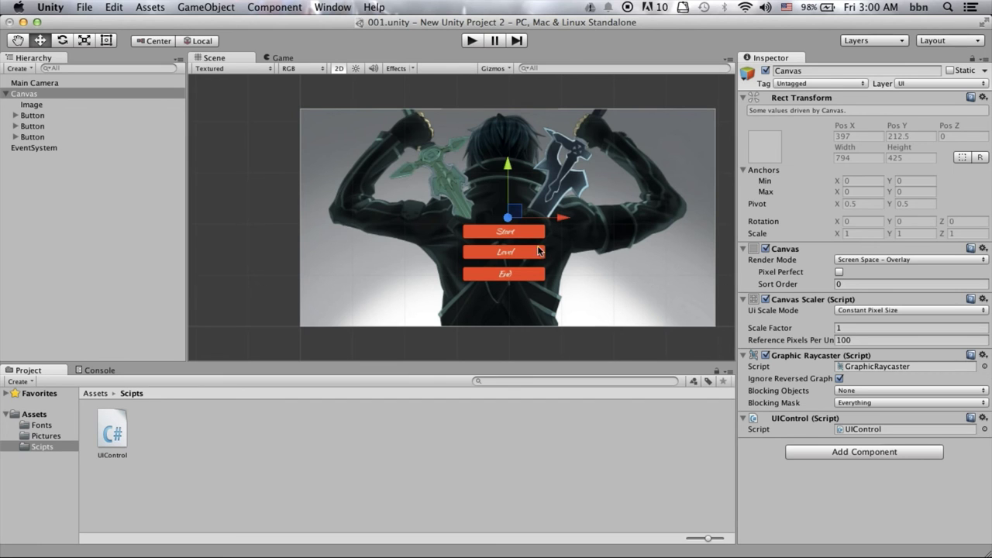
Add an On Click event to the Start button that calls UIControl.ChangeScene on the Canvas with '002'.
click(41, 118)
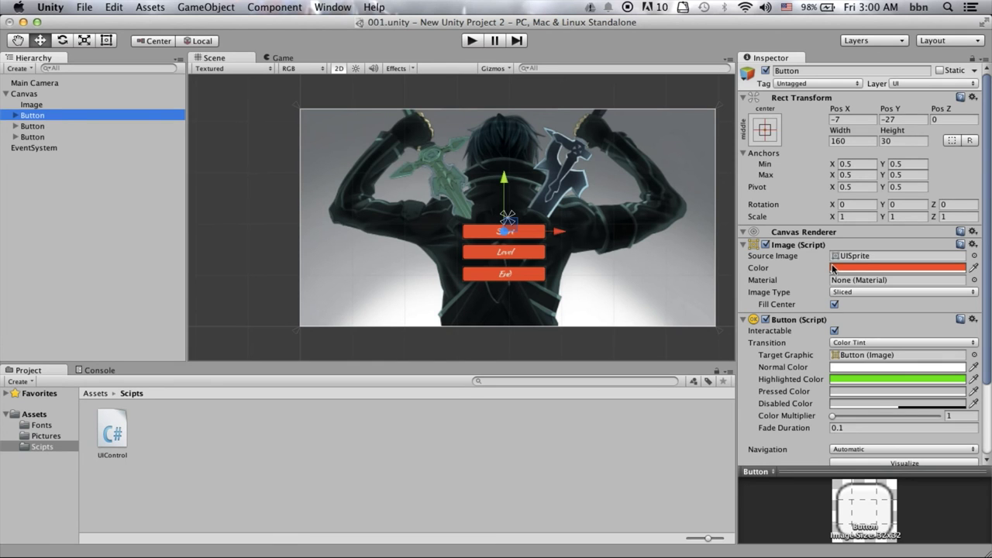
scroll(832, 266, down, 2)
scroll(833, 265, down, 1)
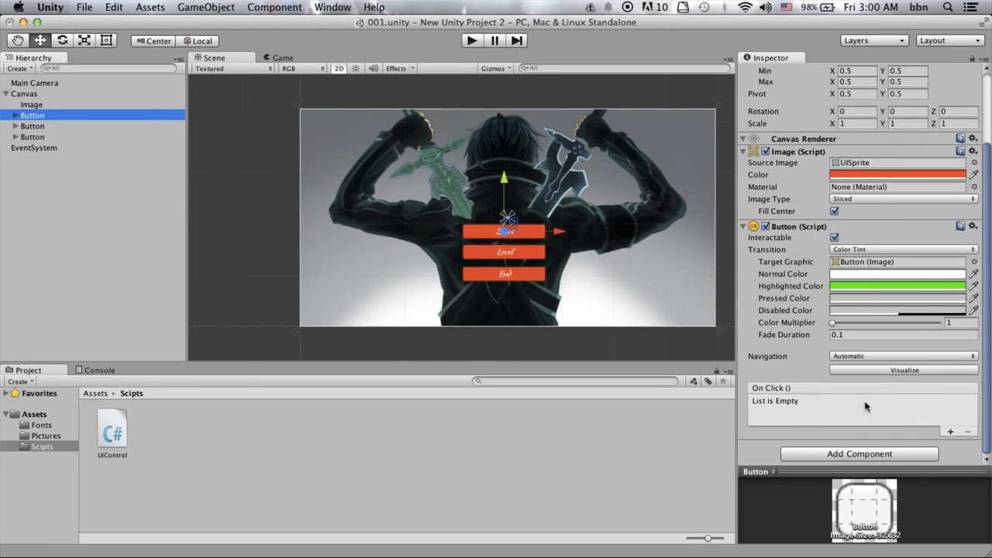
click(951, 431)
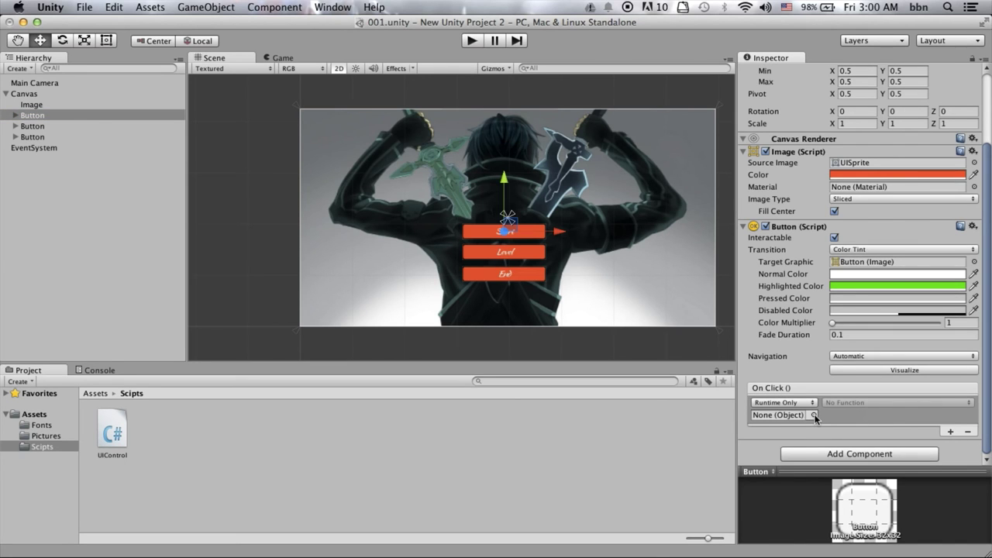
click(814, 415)
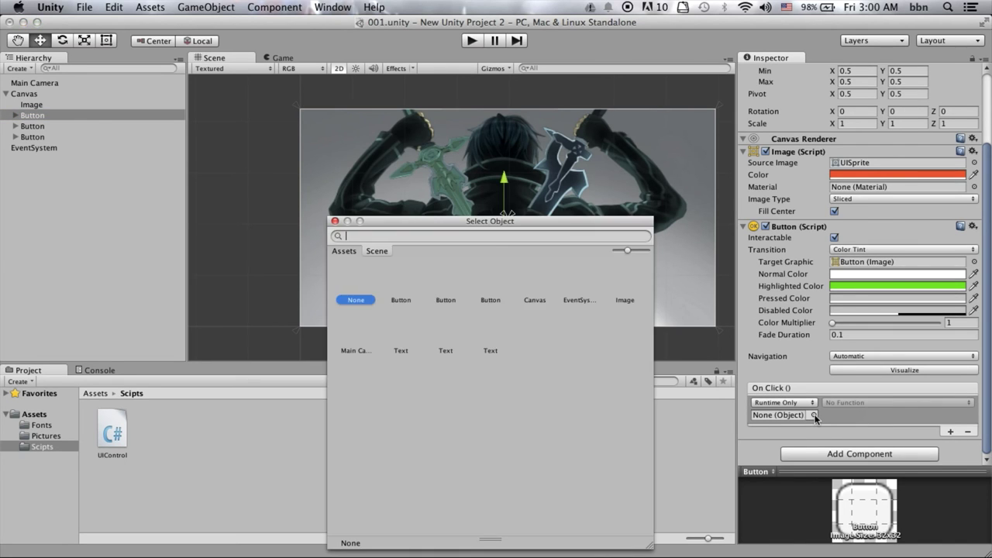
click(536, 300)
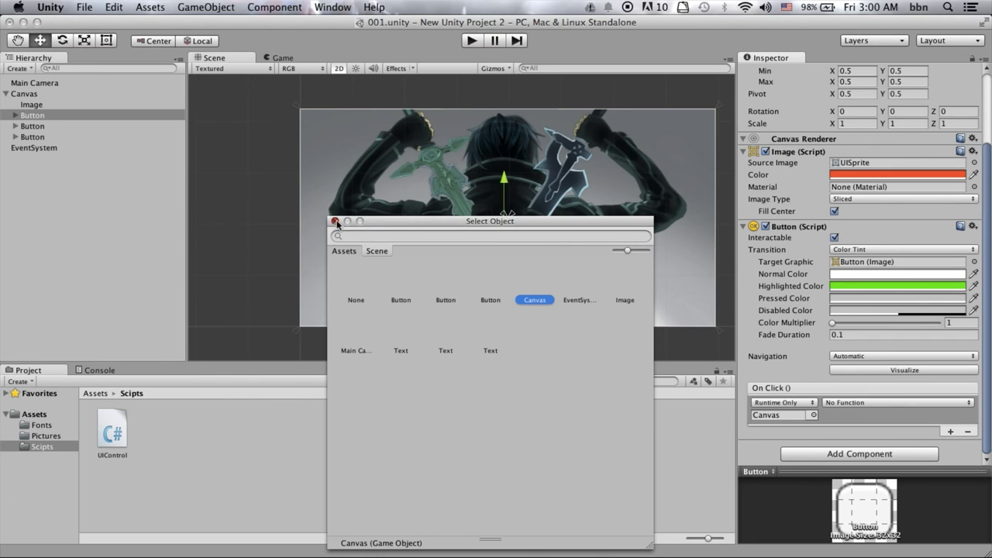
click(336, 223)
click(965, 404)
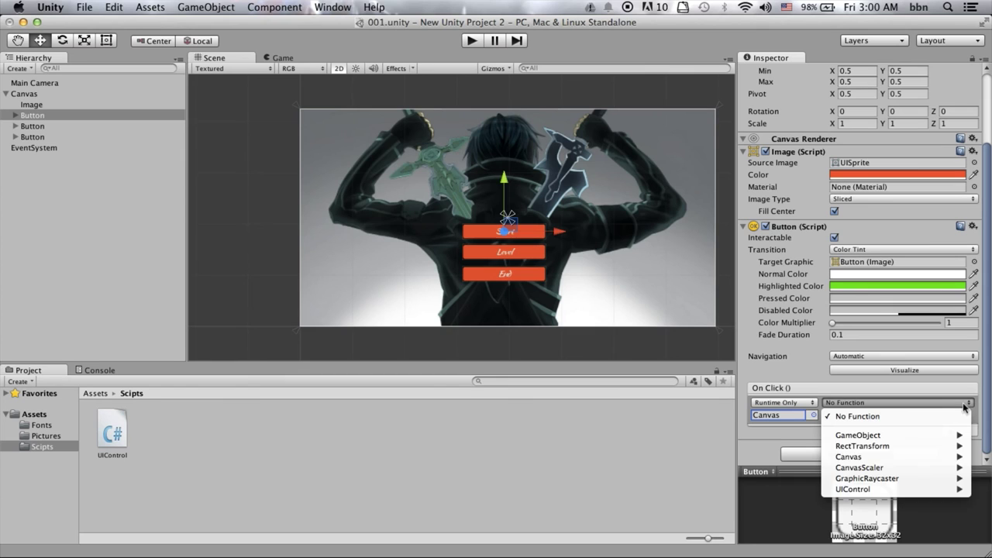
mouse_move(903, 489)
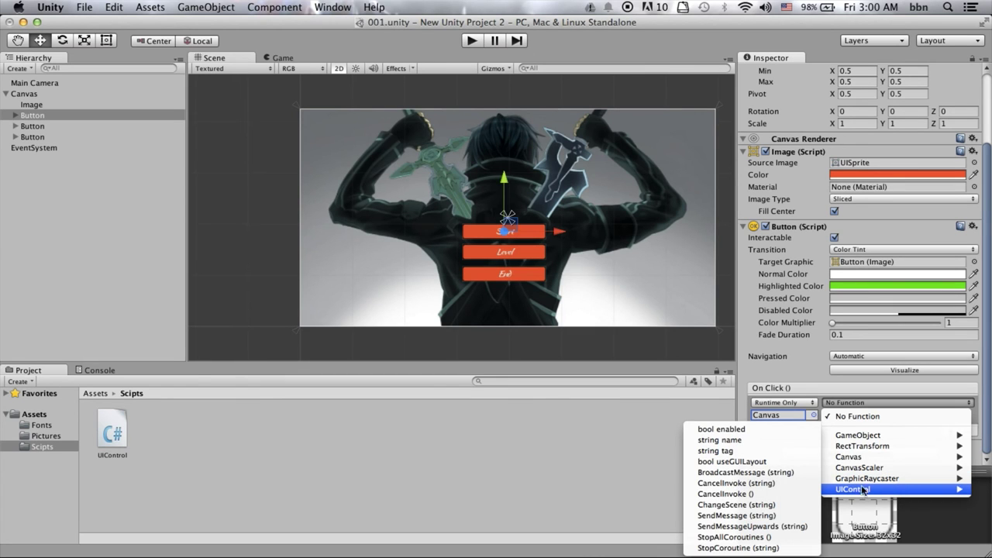
click(793, 508)
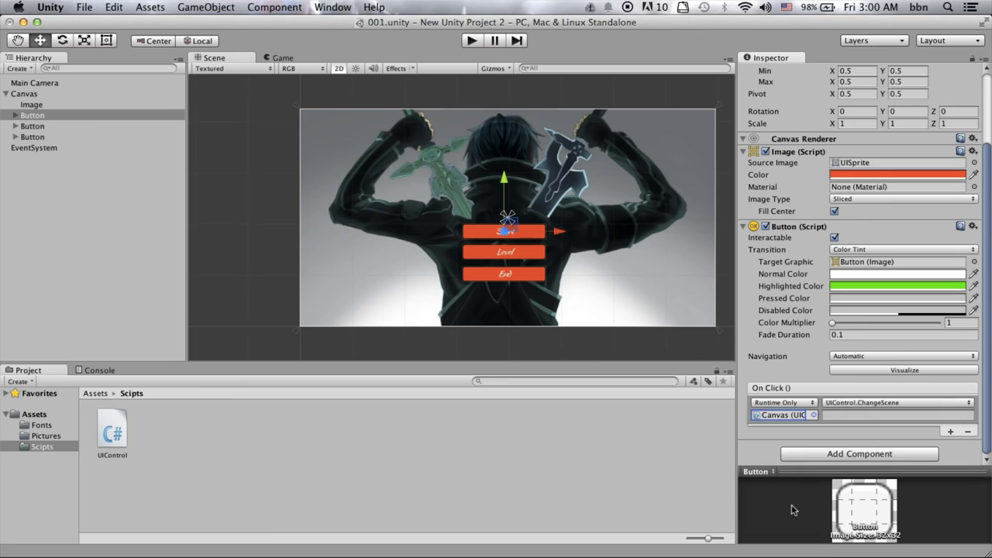
click(866, 415)
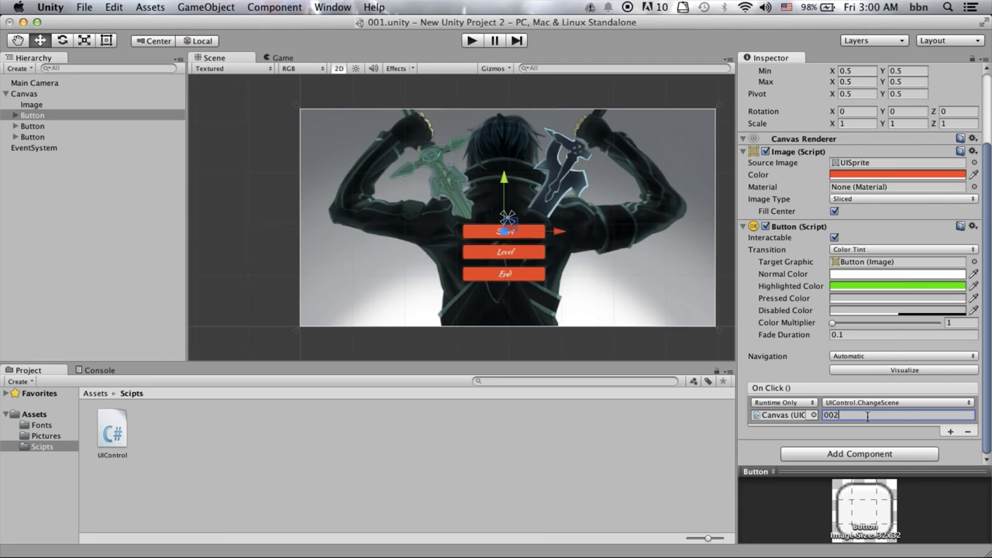
click(626, 445)
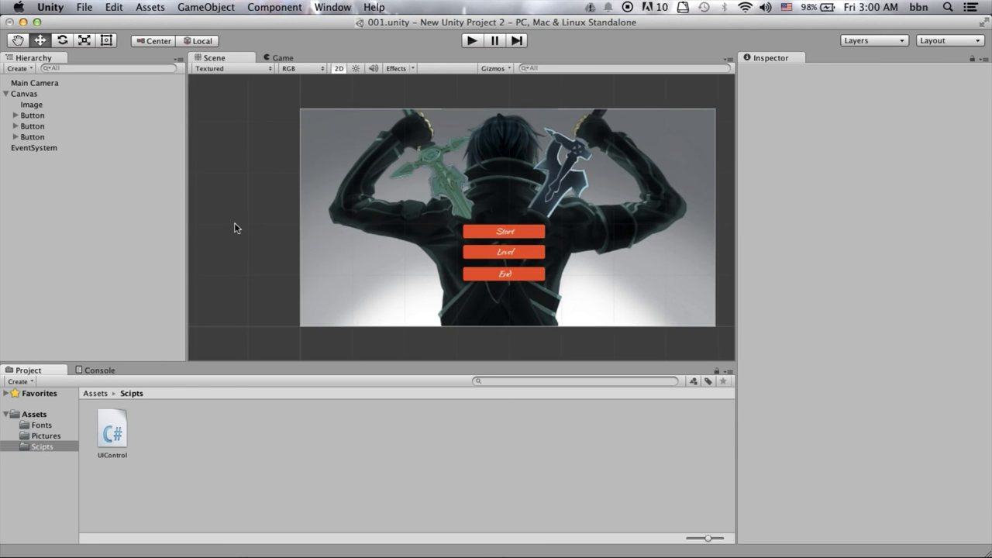
Save scene 001 and the project, then show the top-level Assets folder.
click(86, 8)
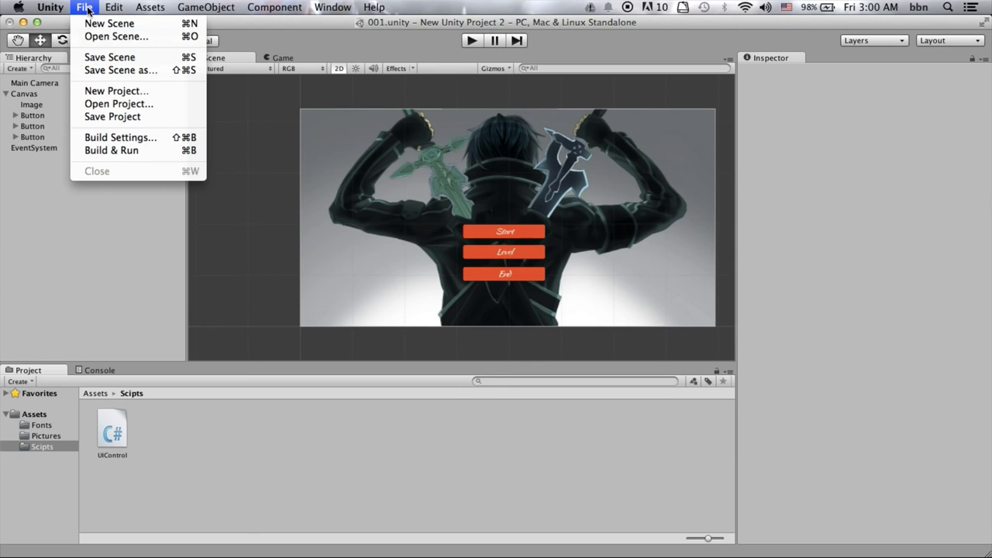
click(134, 61)
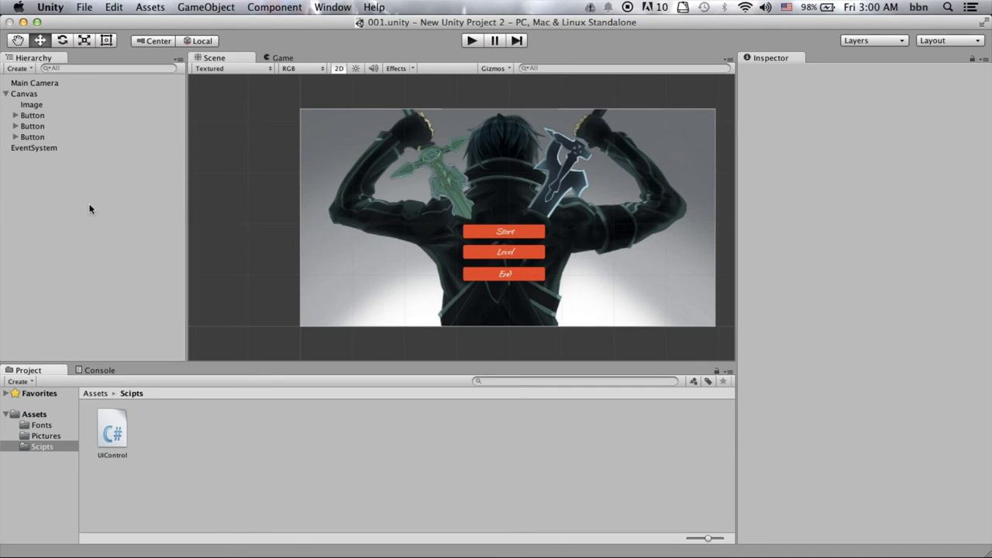
click(84, 7)
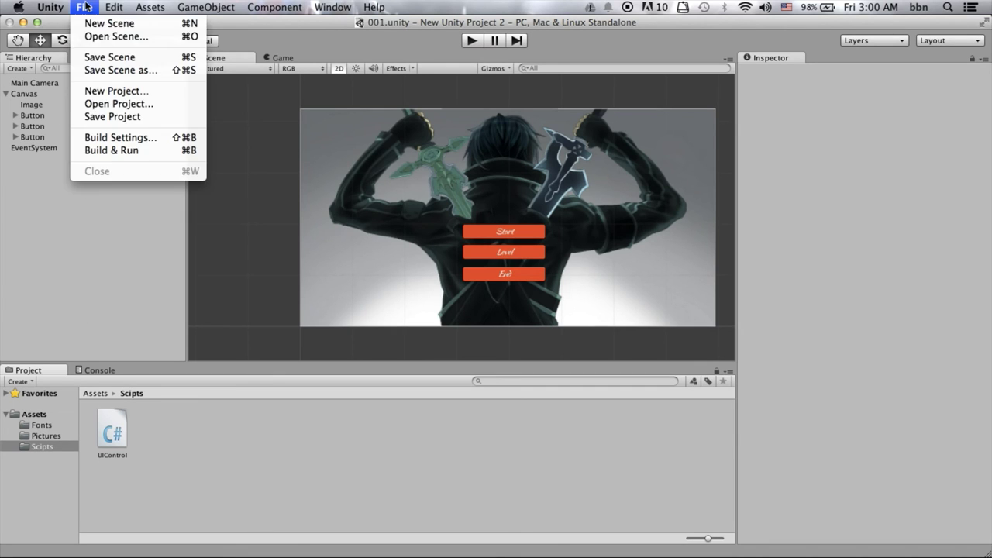
click(134, 117)
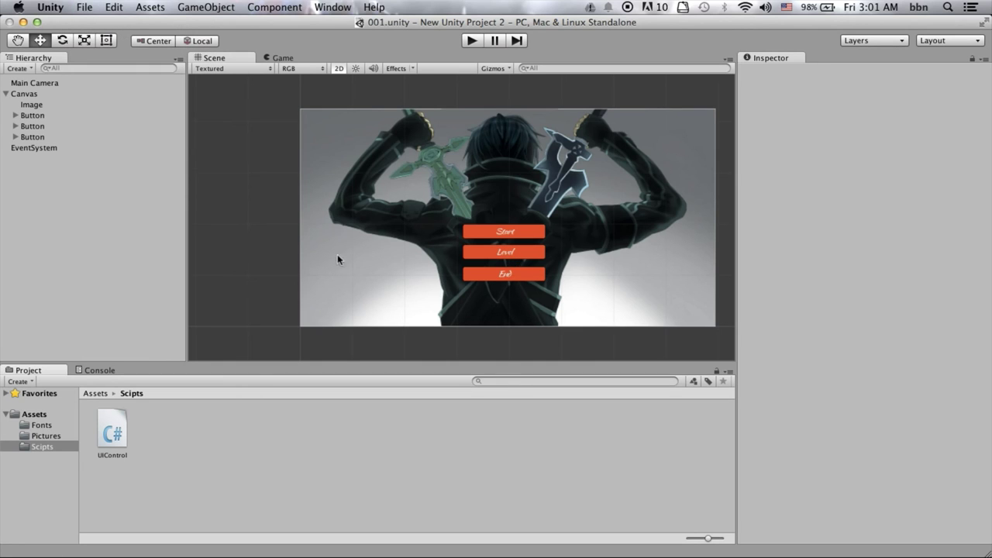
click(38, 416)
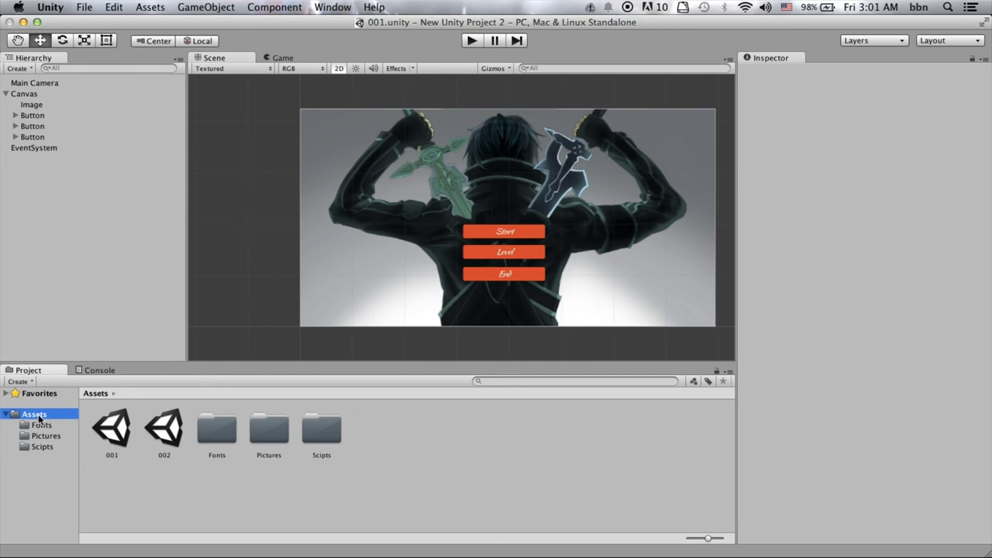
Open scene 002 and attach the UIControl script to its Canvas.
double_click(179, 437)
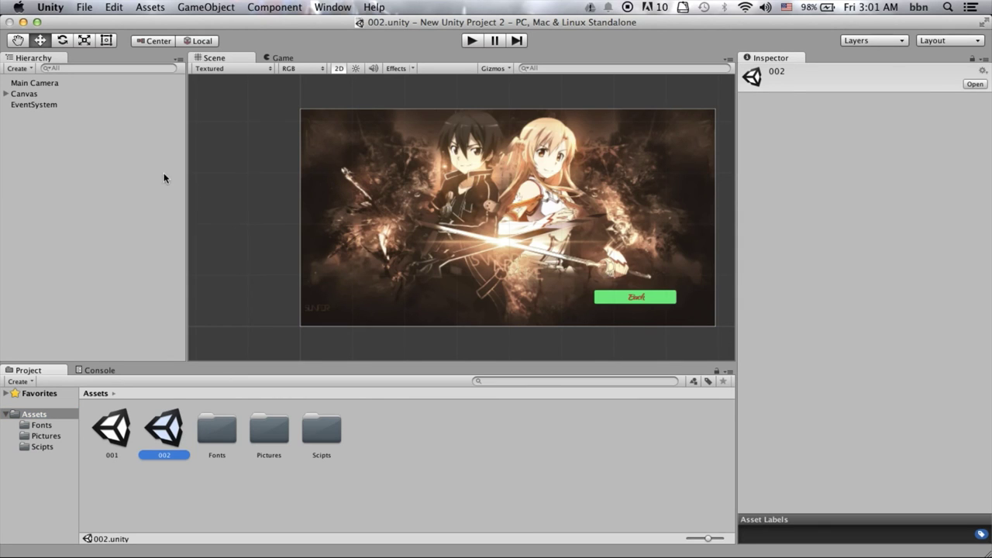
click(17, 96)
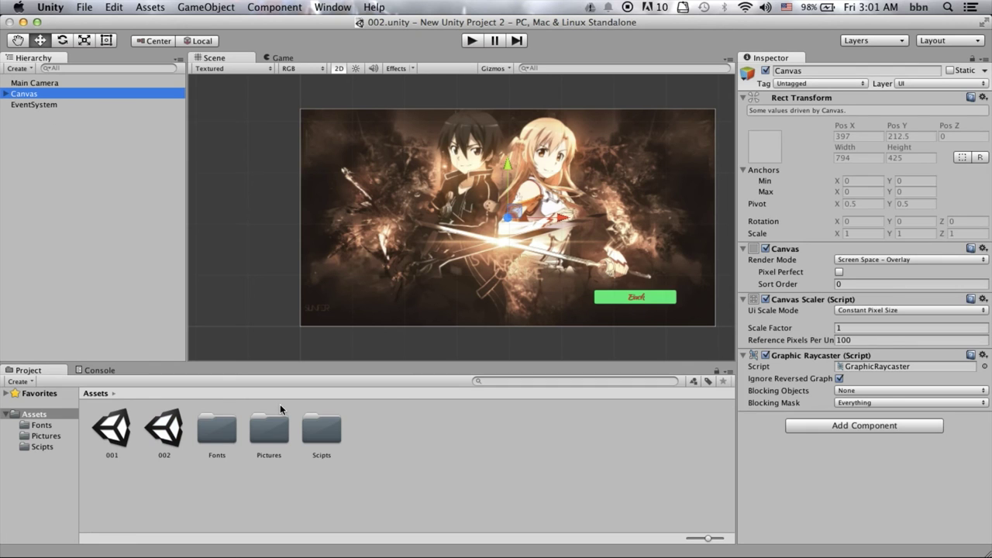
click(42, 446)
mouse_move(112, 430)
mouse_down()
mouse_move(753, 436)
mouse_move(789, 460)
mouse_up()
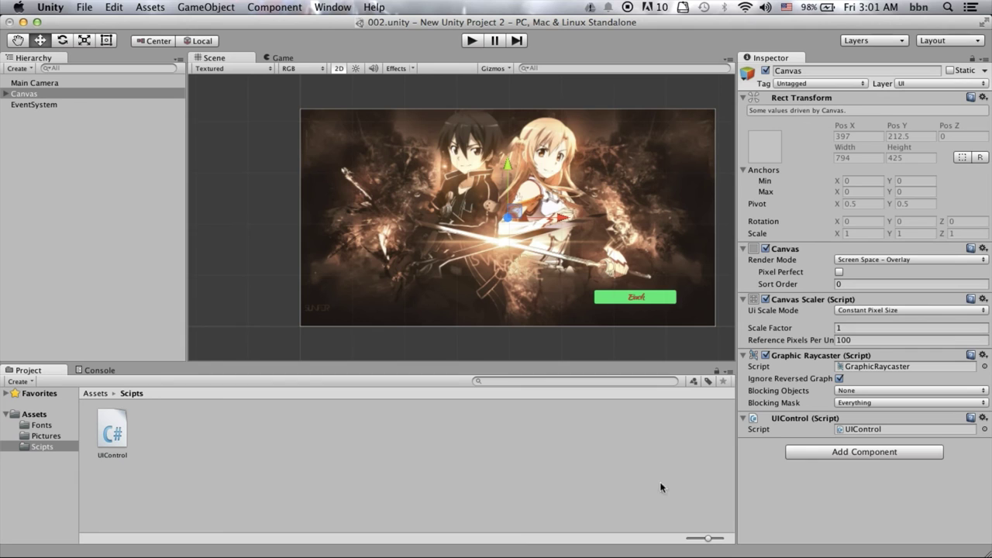
Add an On Click event to the Back button that calls UIControl.ChangeScene on the Canvas with '001'.
click(6, 93)
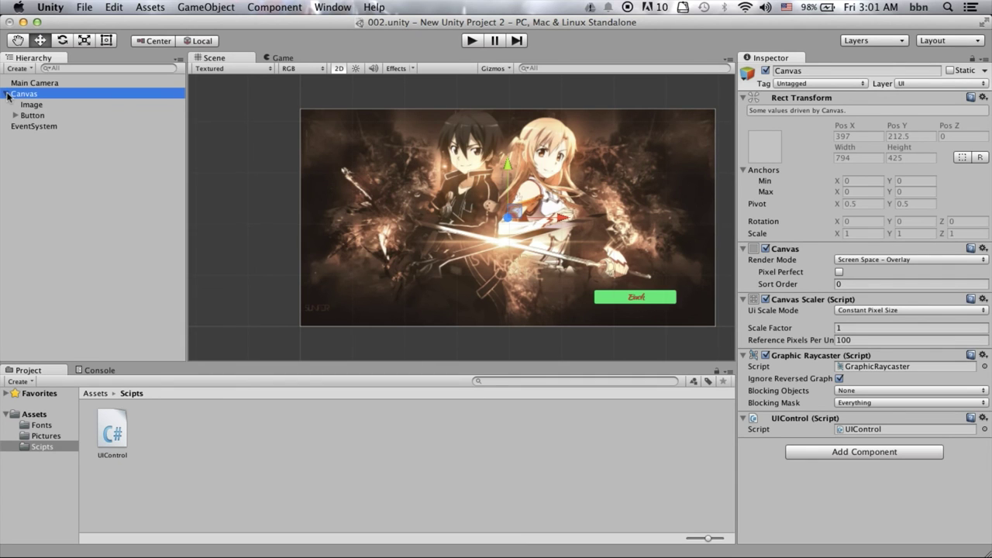
click(31, 117)
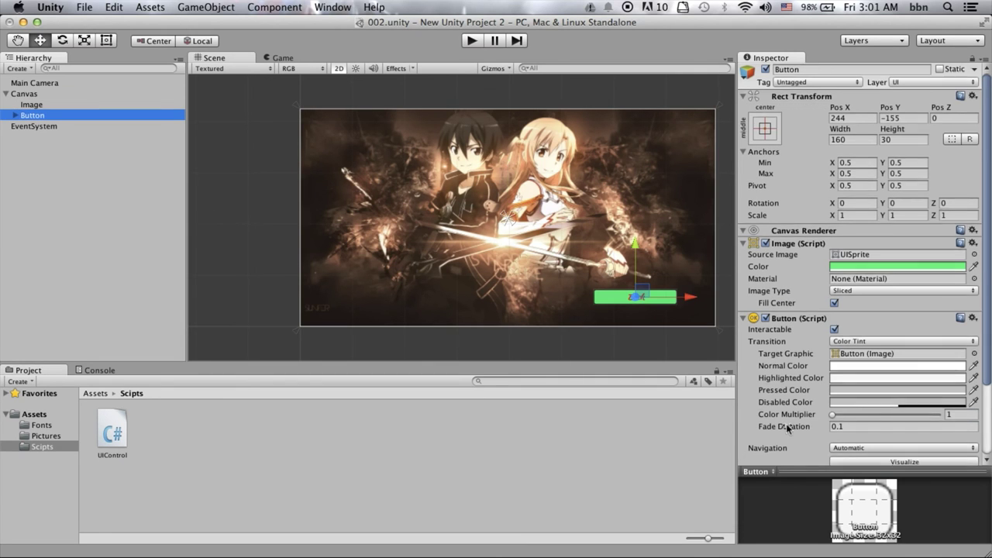
scroll(786, 423, down, 3)
click(950, 432)
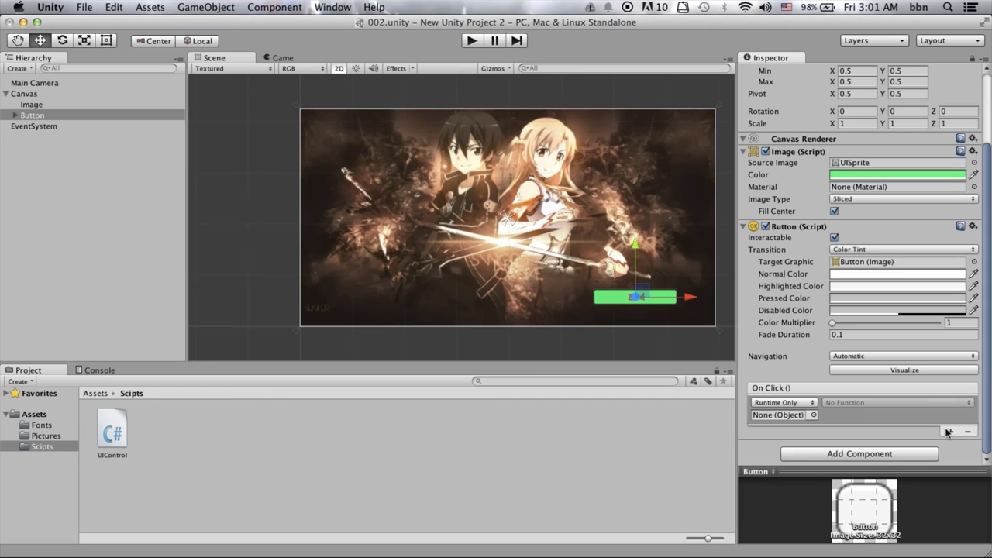
click(812, 415)
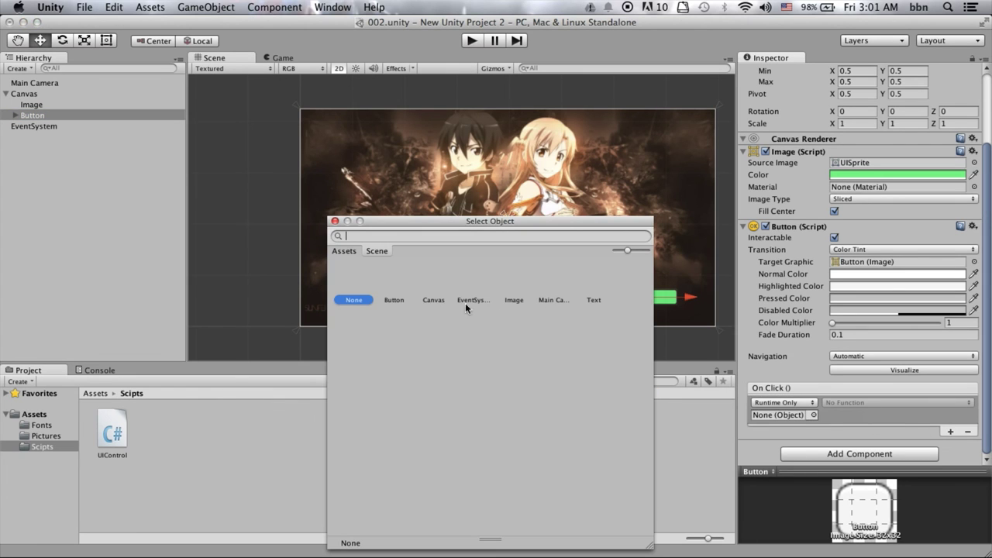
click(434, 300)
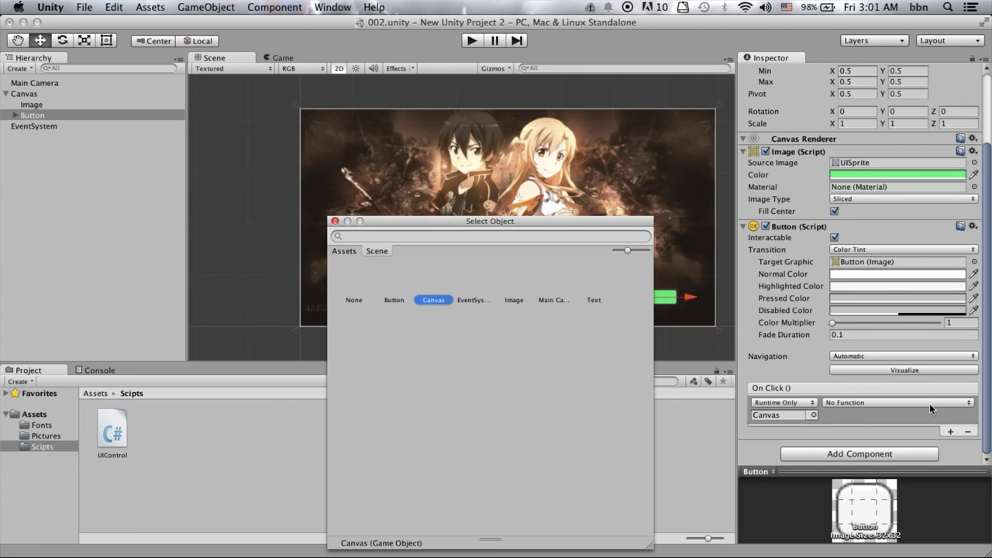
click(929, 403)
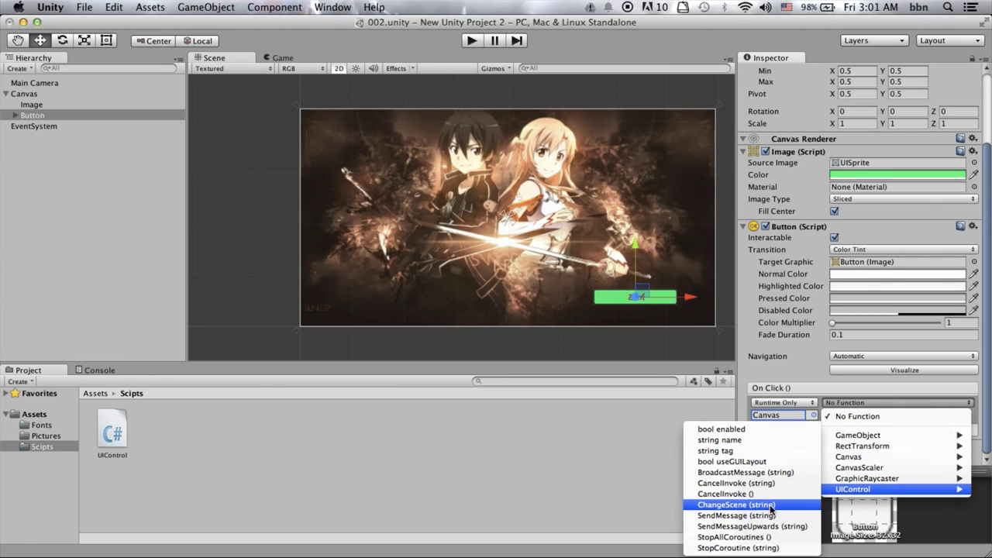
click(767, 506)
click(874, 415)
text(001)
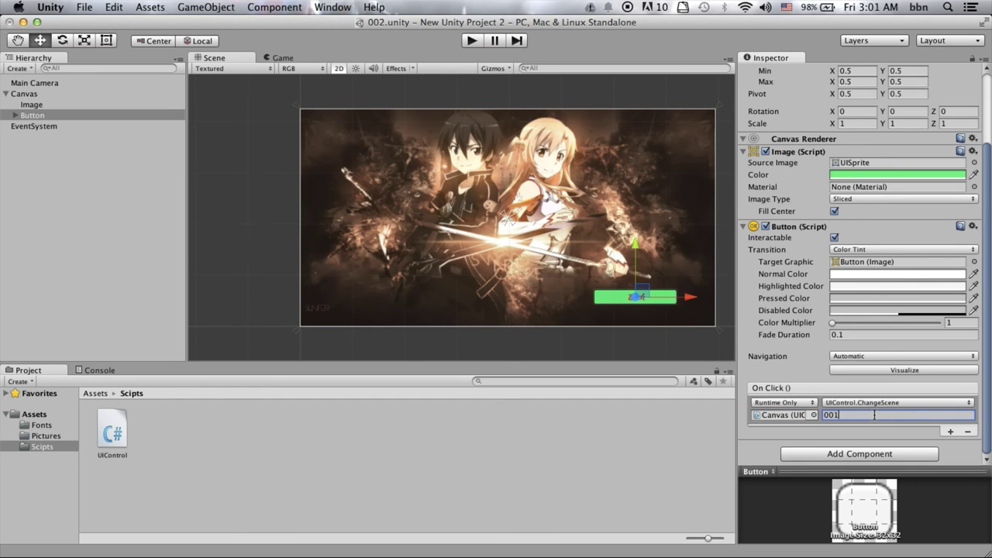
click(623, 458)
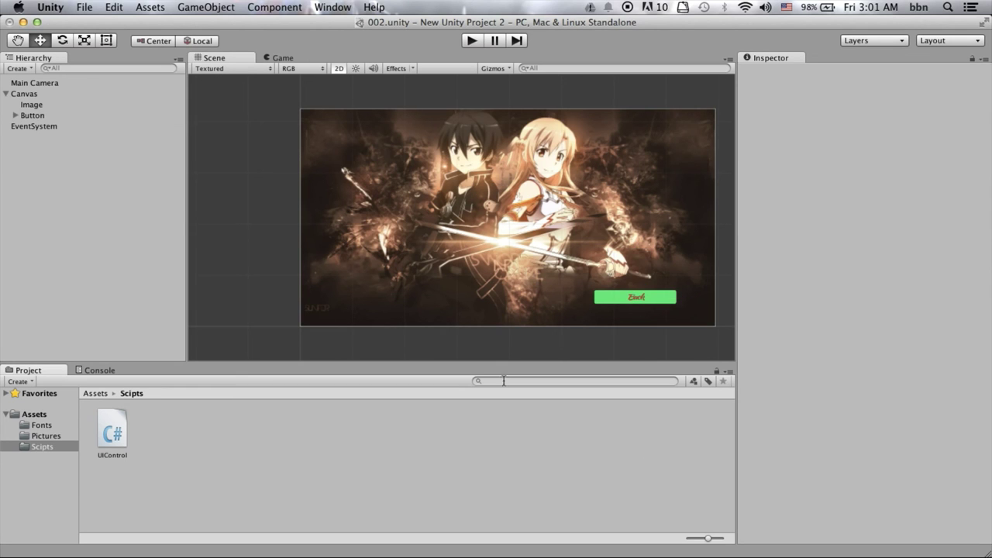
Save scene 002 and the whole project.
click(81, 7)
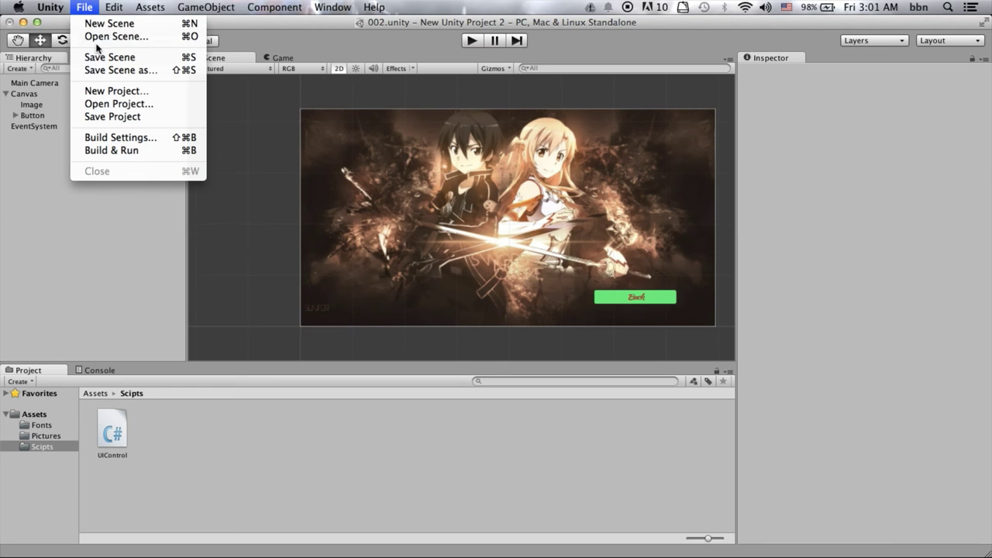
click(128, 57)
click(86, 7)
click(126, 118)
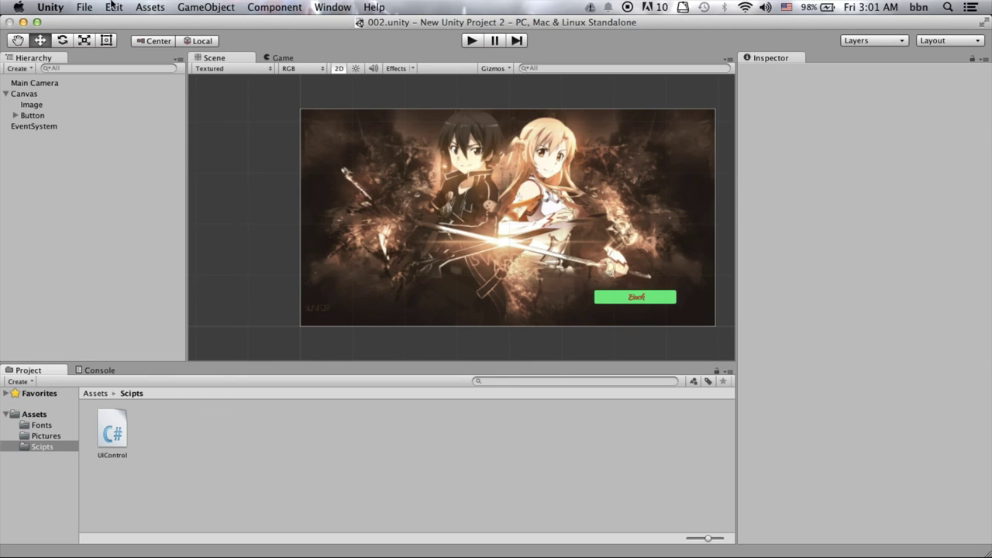
In Build Settings, look over the other platforms and keep PC, Mac & Linux Standalone as the target.
click(86, 7)
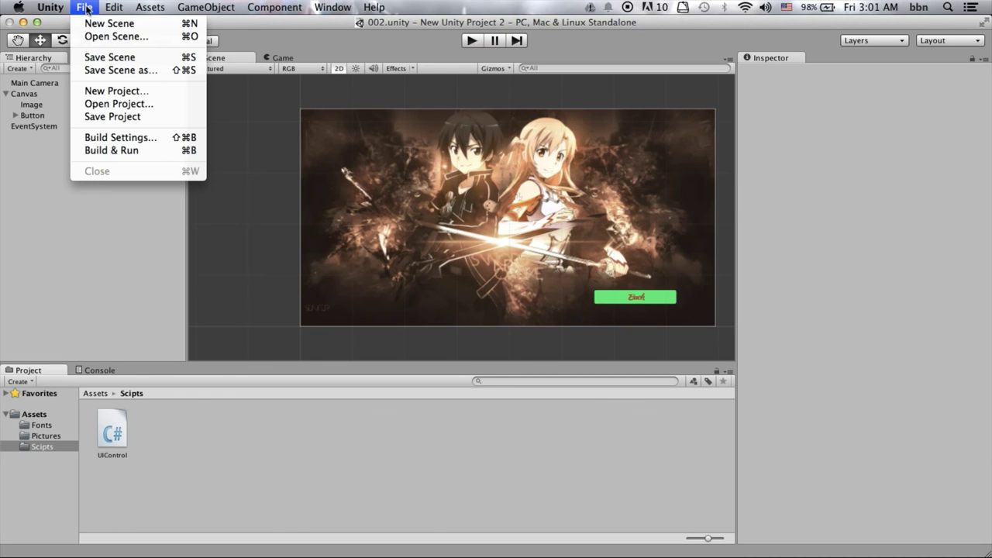
click(161, 138)
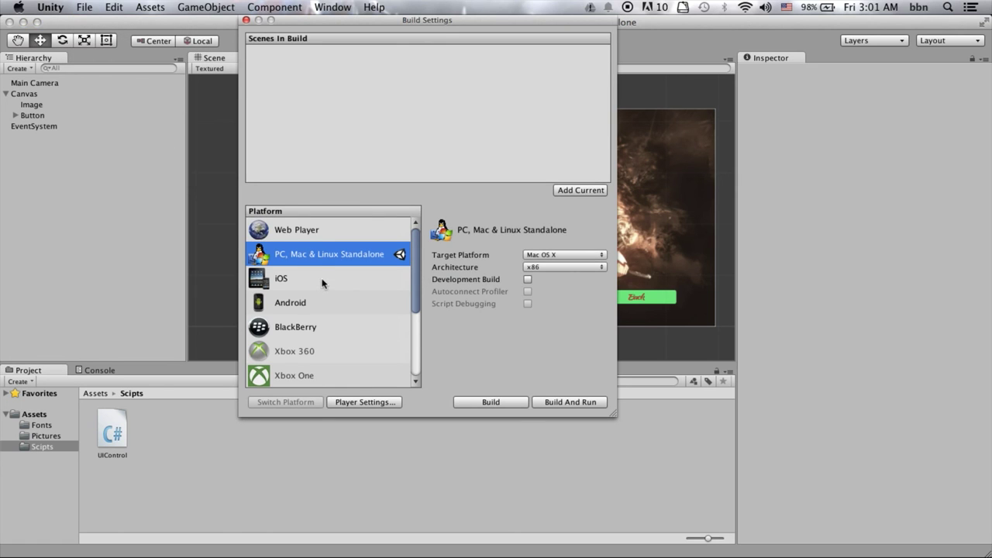
click(326, 281)
click(335, 305)
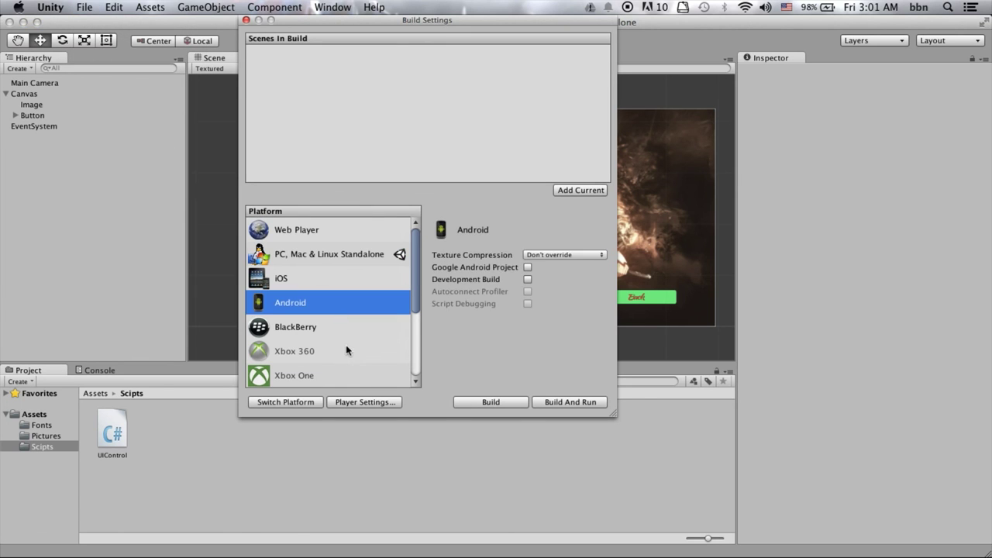
click(351, 375)
click(347, 332)
click(346, 306)
click(360, 256)
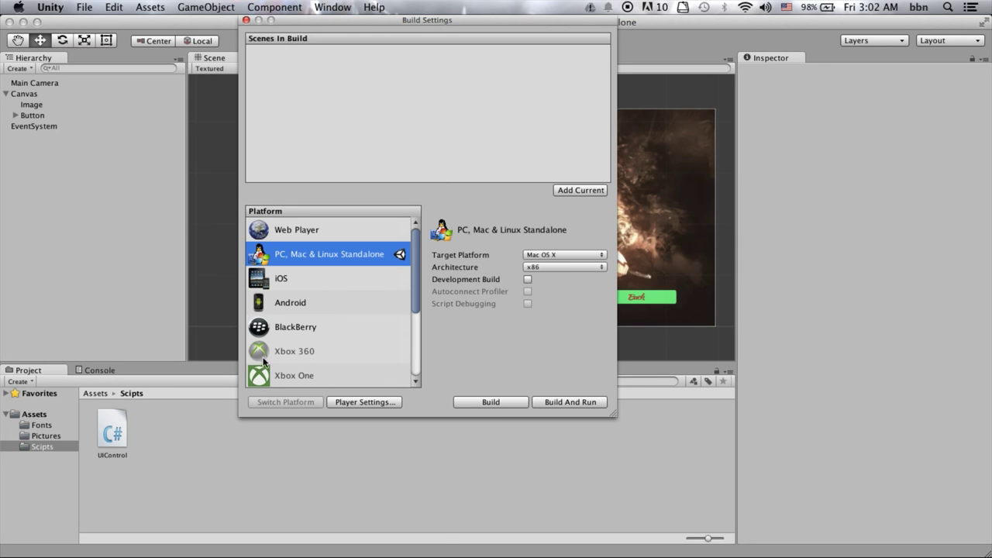
Add 001 and 002 to Scenes In Build, in that order.
click(35, 416)
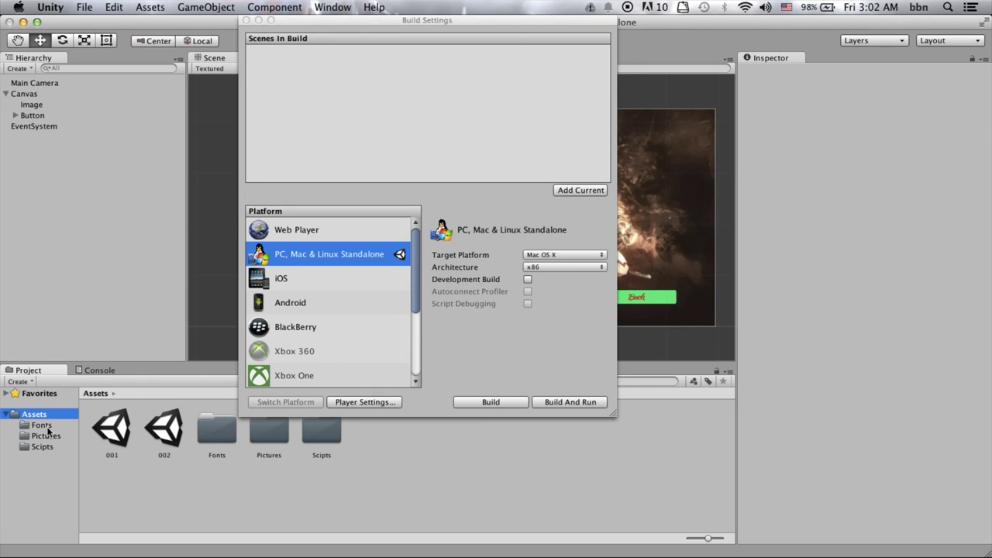
mouse_move(109, 431)
mouse_down()
mouse_move(344, 133)
mouse_move(346, 82)
mouse_up()
drag(164, 428, 343, 77)
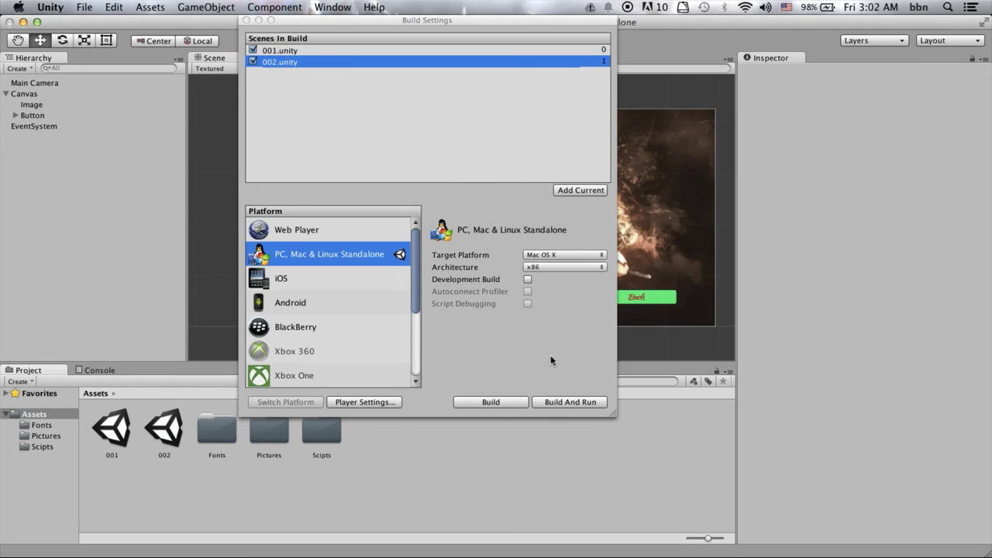
Build the two-scene game, saving the build as 'test game'.
click(566, 405)
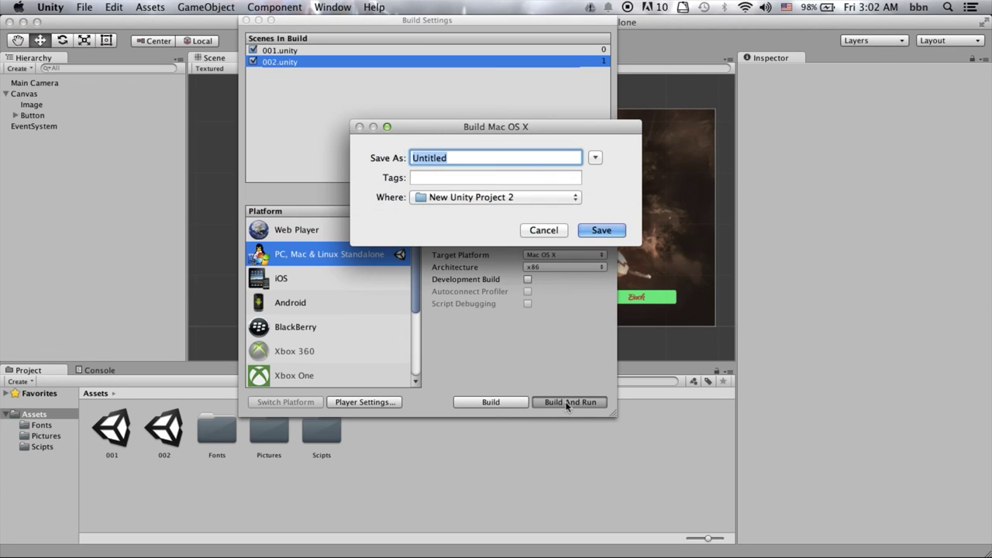
click(492, 156)
drag(492, 156, 372, 158)
text(te)
text(st)
text( game)
click(611, 235)
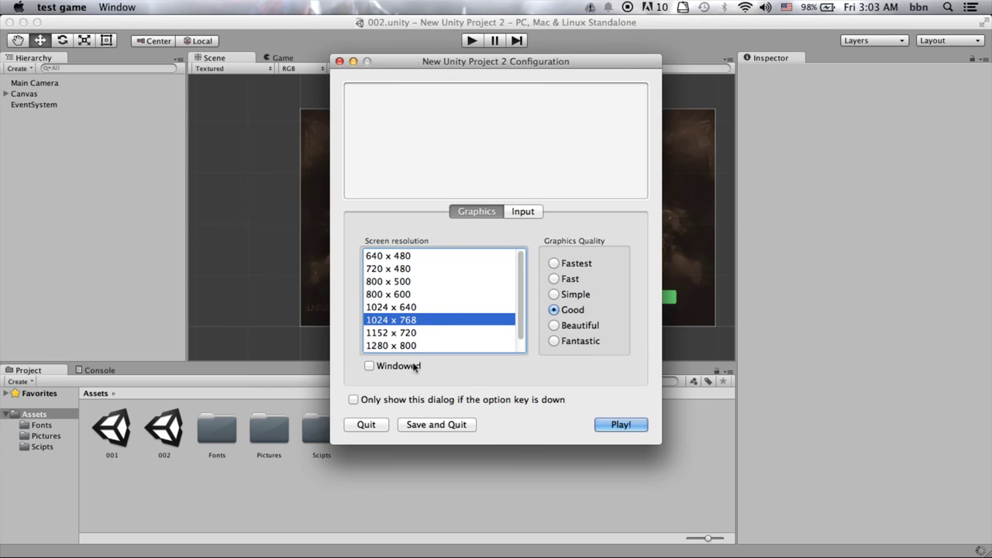
Launch the built game at the default 1024 x 768 resolution.
scroll(461, 307, down, 1)
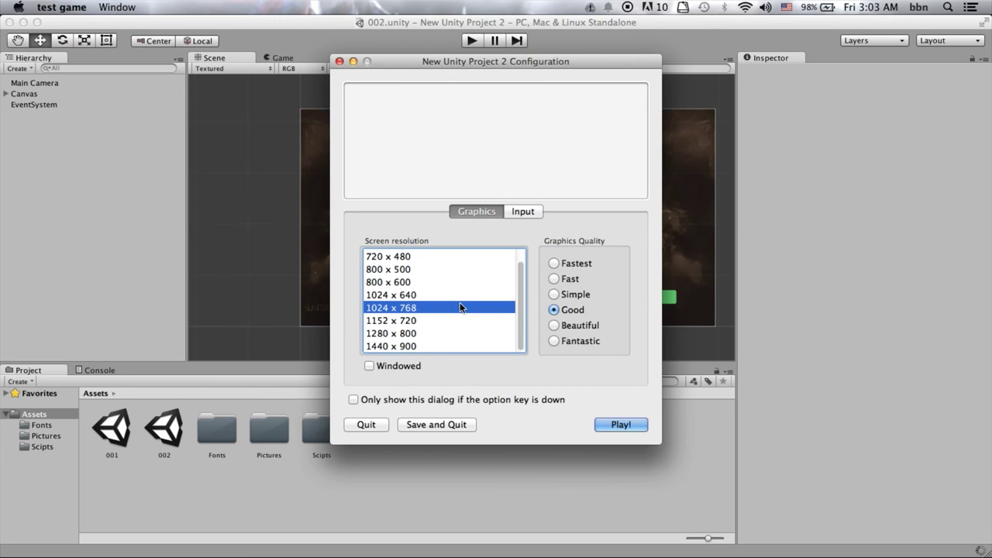
scroll(461, 307, up, 1)
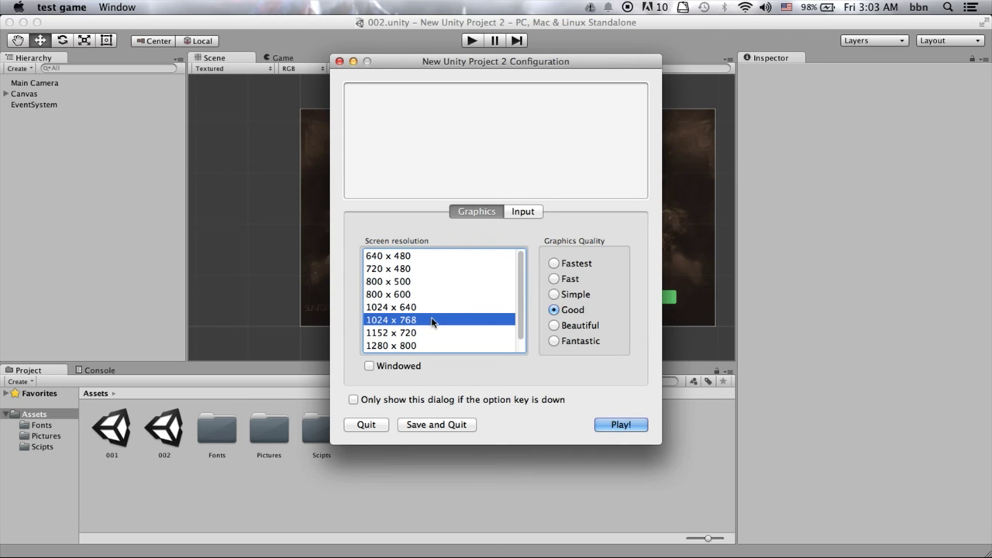
click(628, 431)
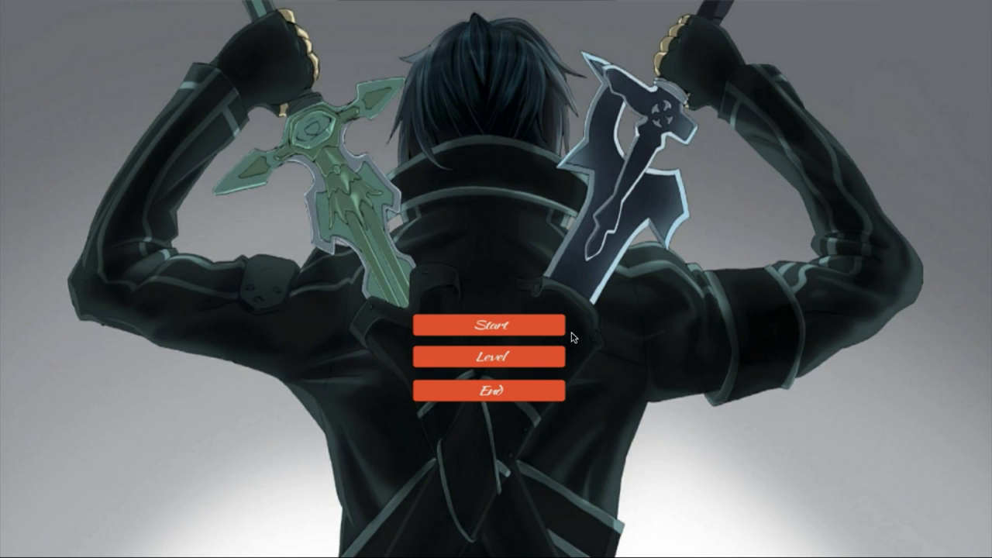
Use Start to reach scene 002, then Back to return to the Start/Level/End menu.
click(539, 328)
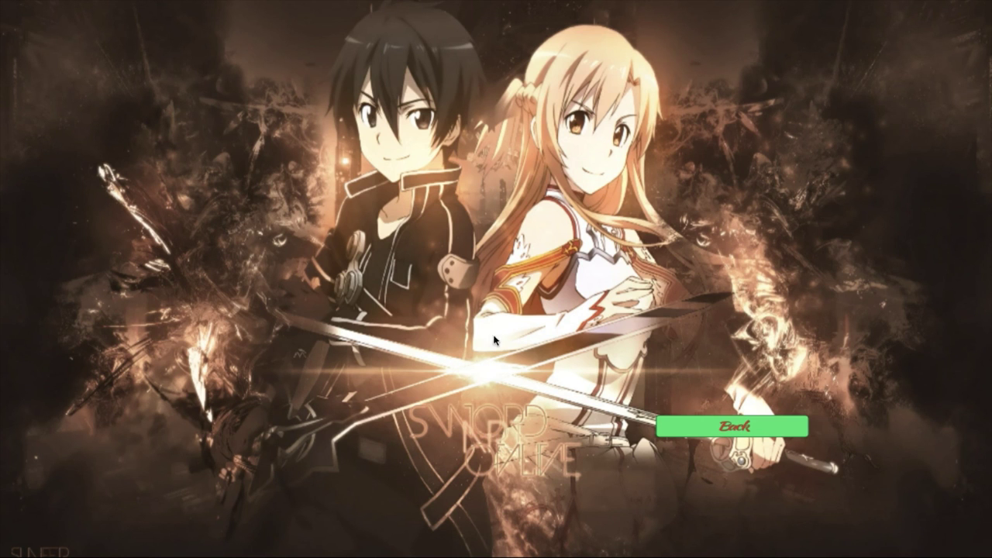
click(764, 428)
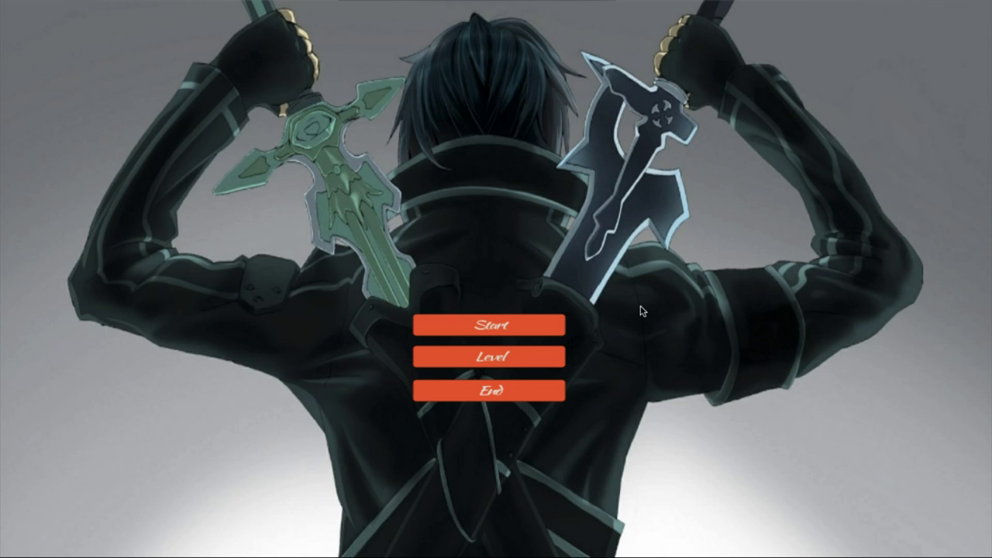
mouse_move(480, 2)
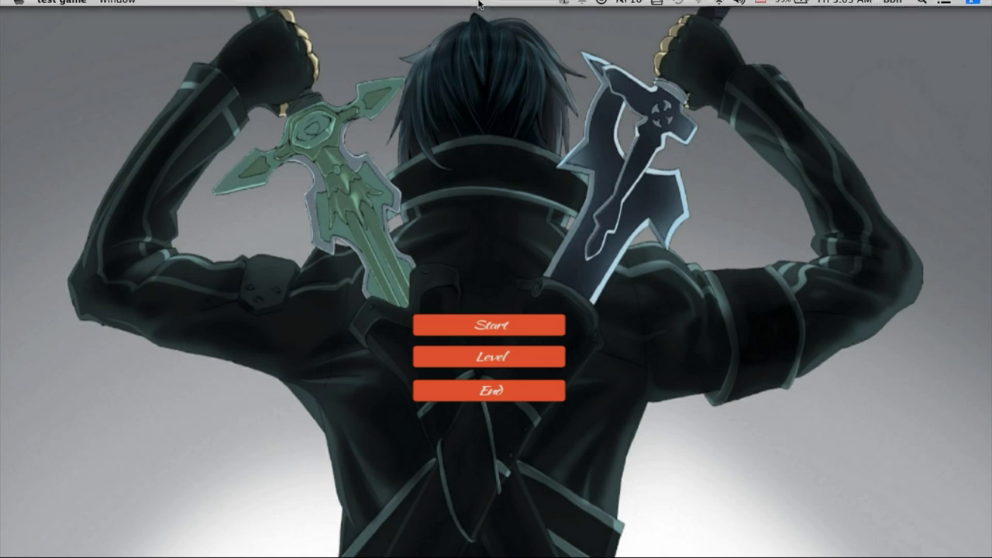